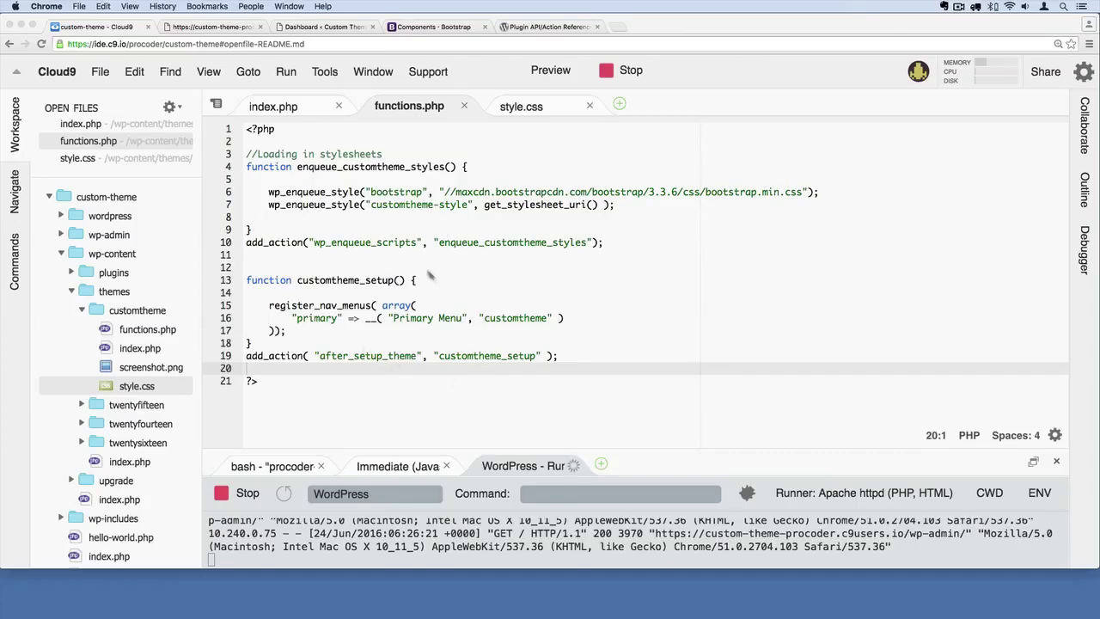
- Add a comment about registering the primary navigation menu above register_nav_menus and save
click(409, 106)
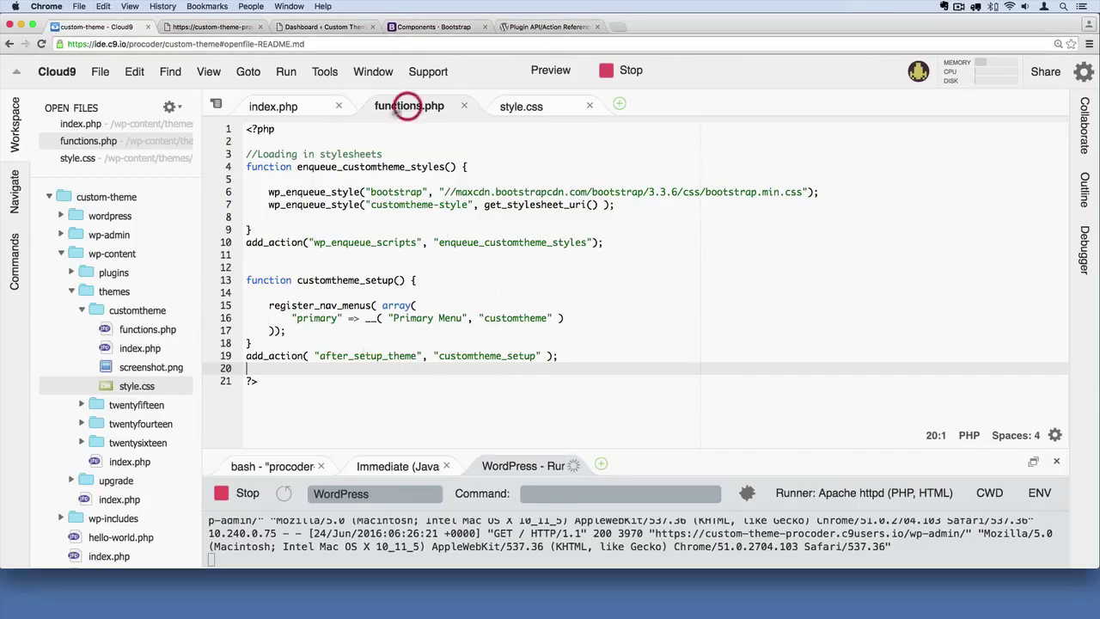
click(136, 386)
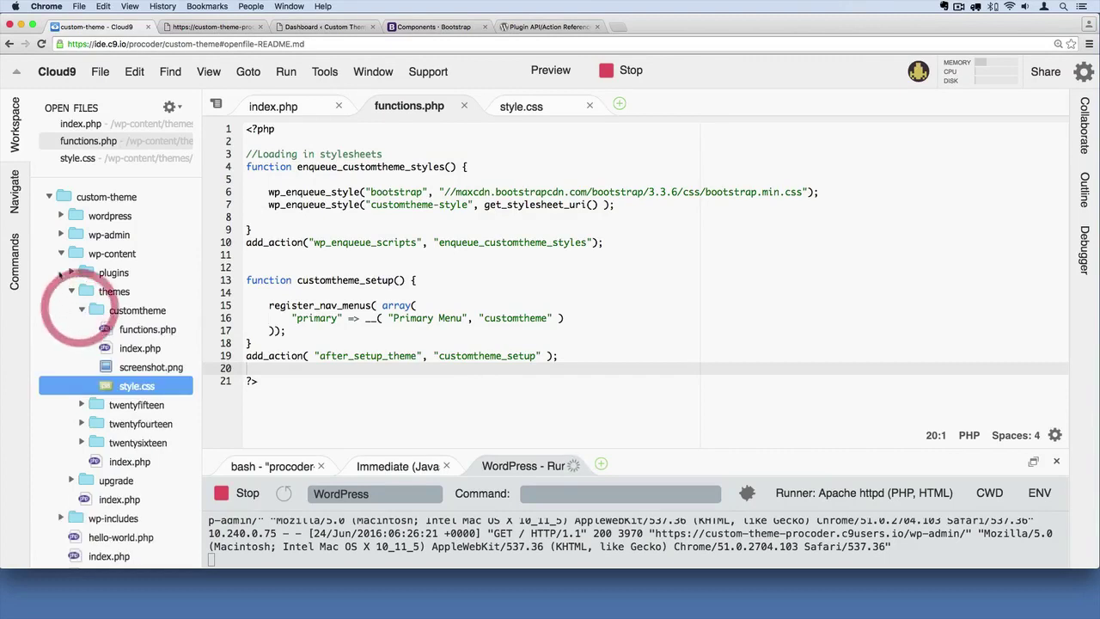
click(353, 376)
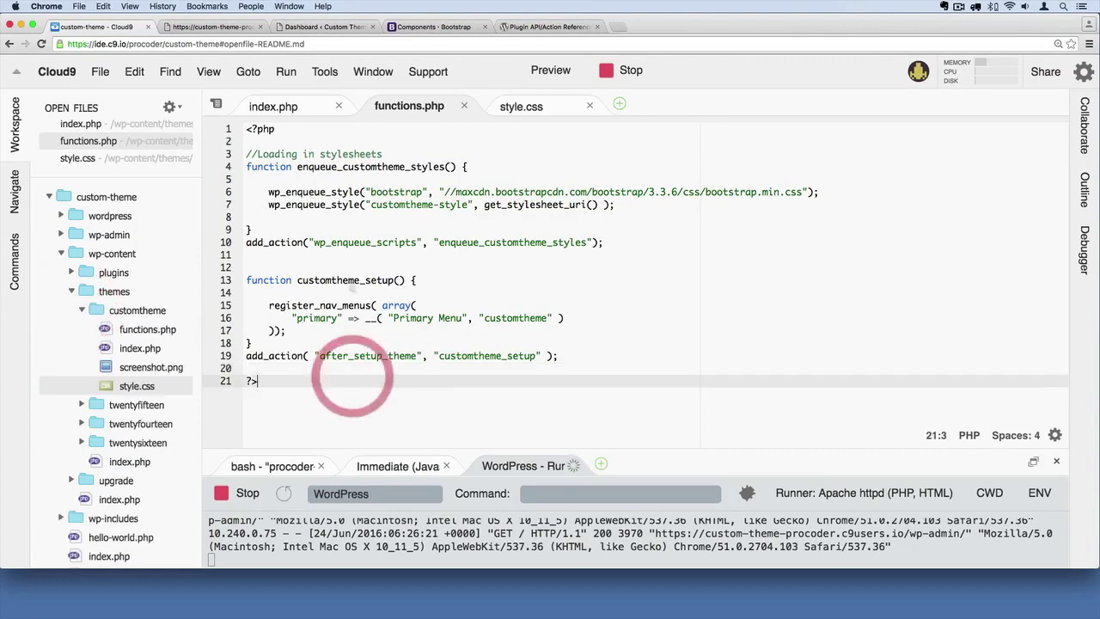
click(305, 295)
key(Return)
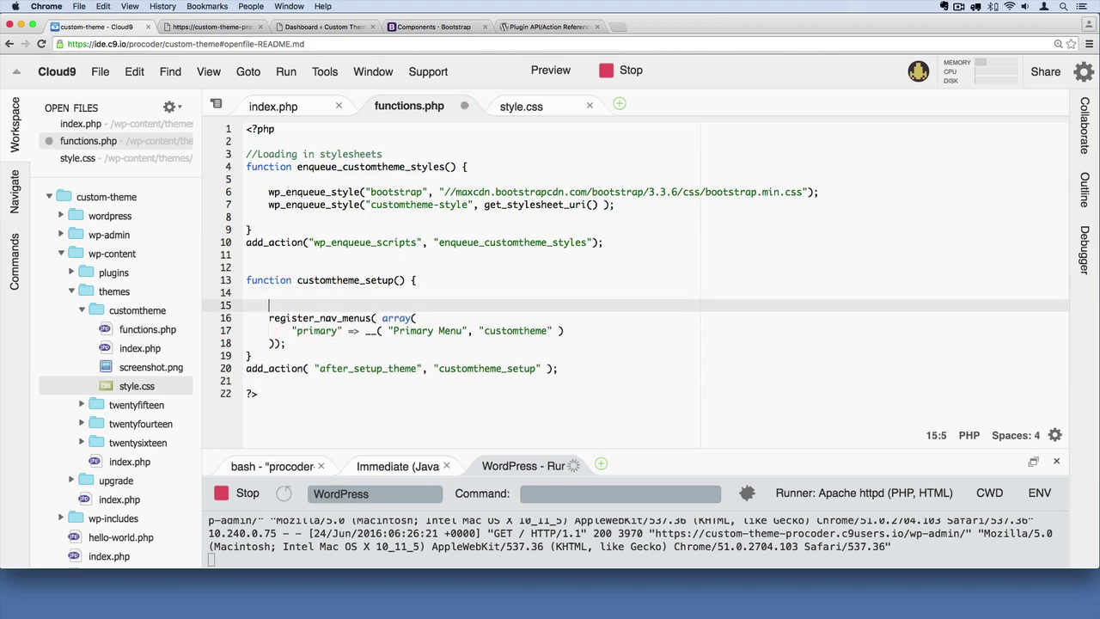
text(//Register )
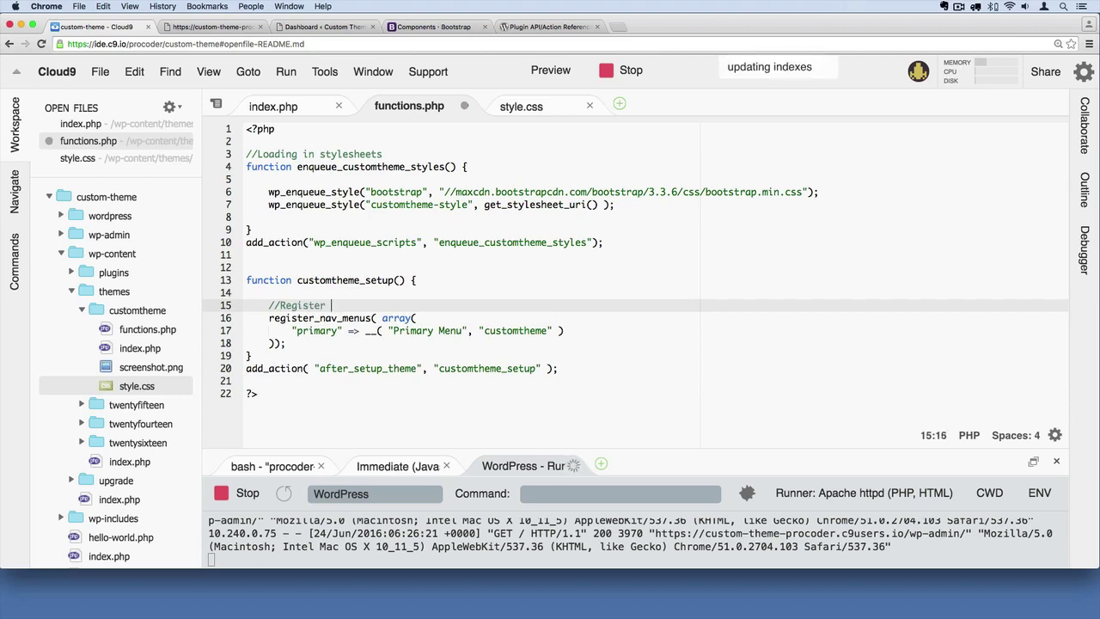
text(a custom pr)
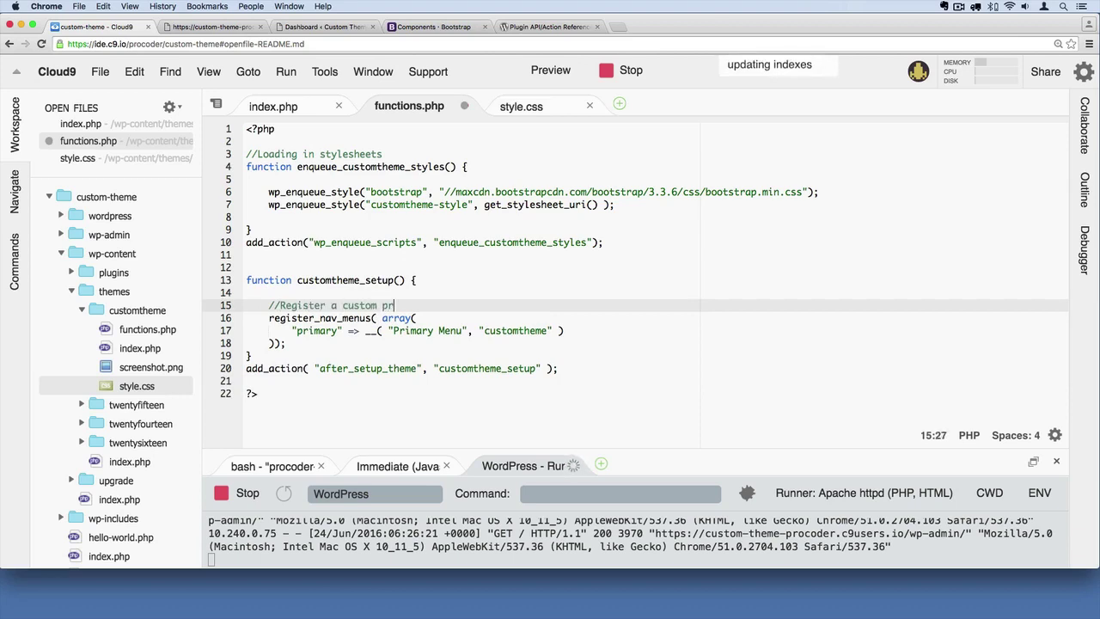
text(imary navigation menu)
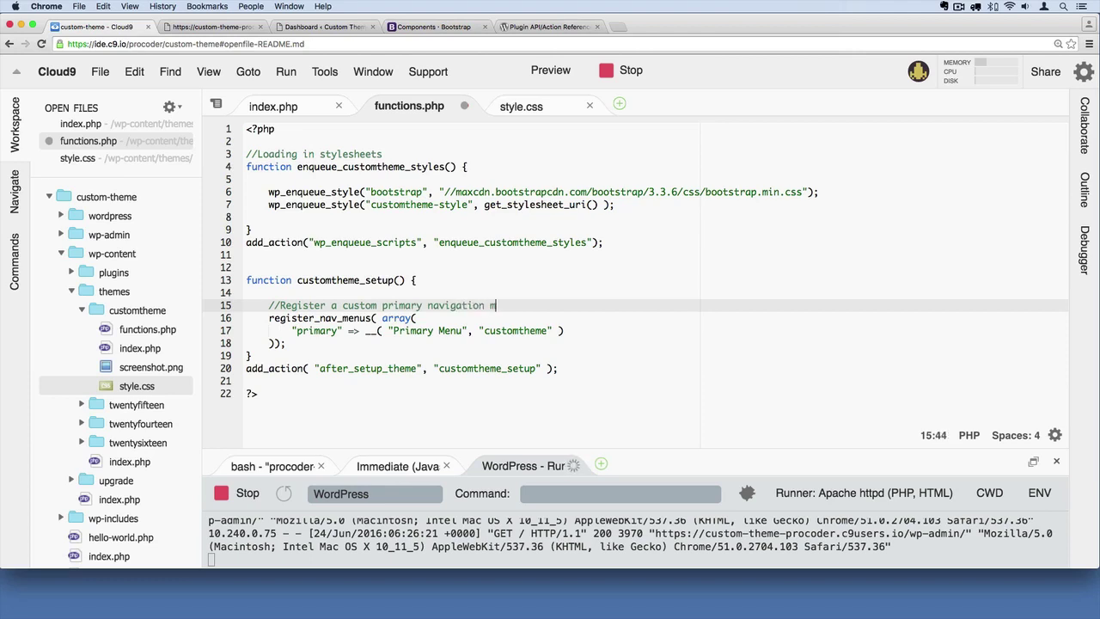
key(ctrl+s)
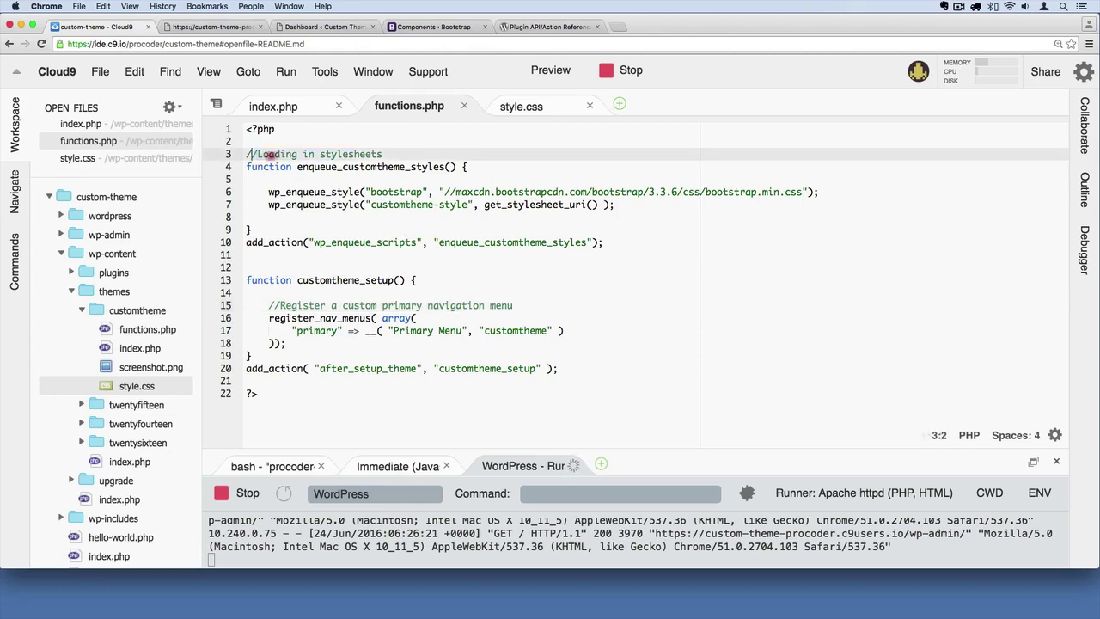
- Reword the loading comment to 'Loading in scripts', save, and add a line after the enqueue calls
drag(257, 154, 383, 154)
key(Right)
double_click(353, 154)
text(scripts)
key(ctrl+s)
mouse_move(492, 170)
mouse_down()
mouse_move(522, 189)
mouse_move(602, 206)
mouse_up()
click(616, 205)
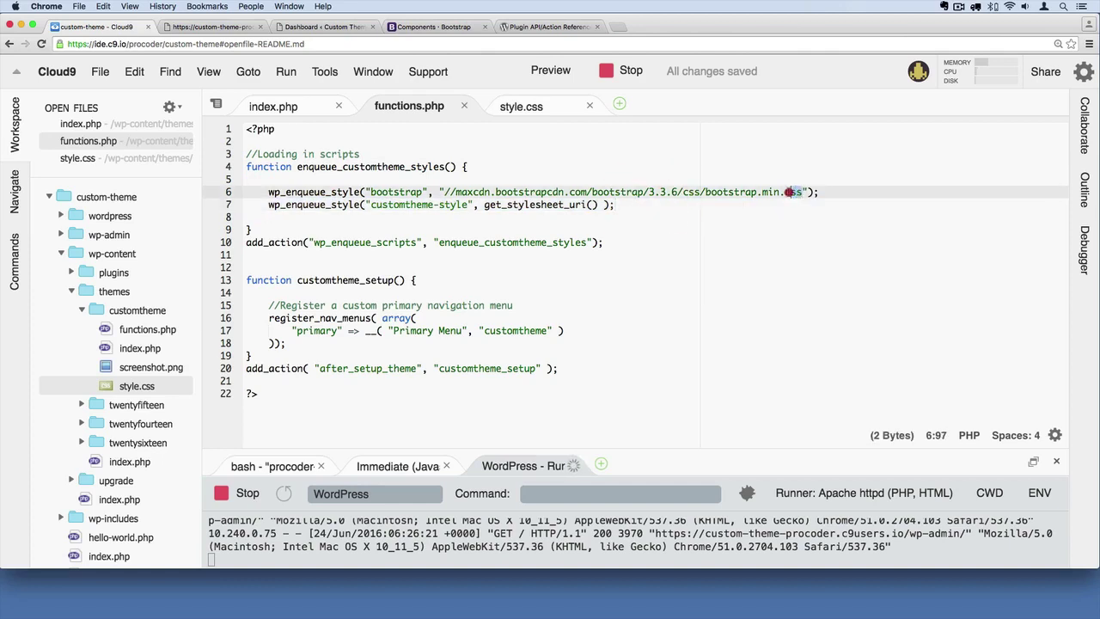
key(Return)
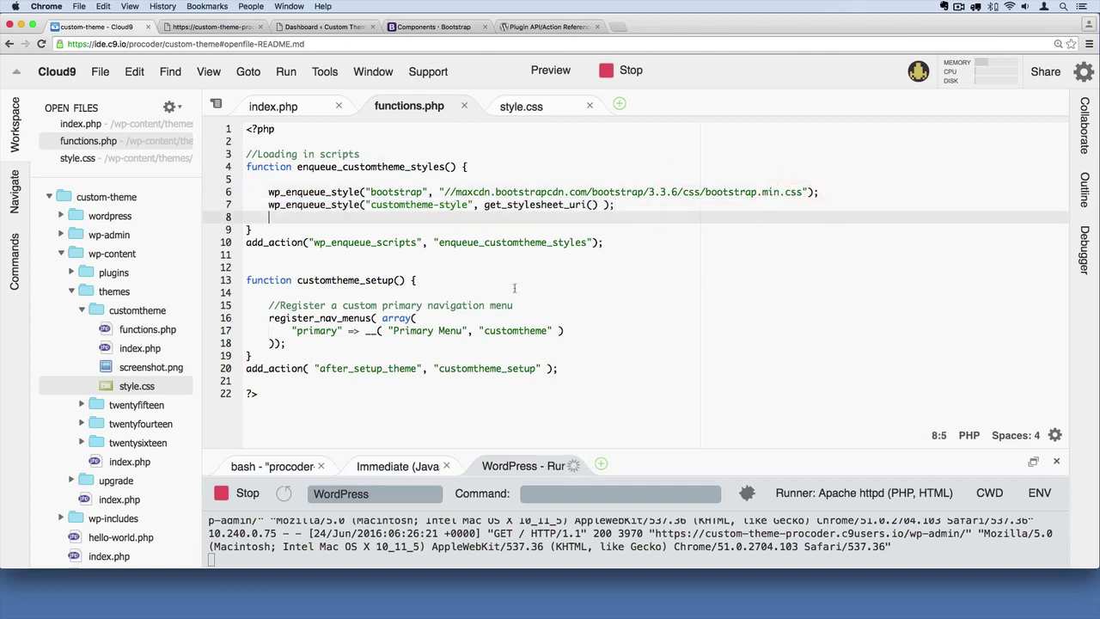
- Insert blank lines after the menu registration in customtheme_setup, then glance at the live site
click(515, 291)
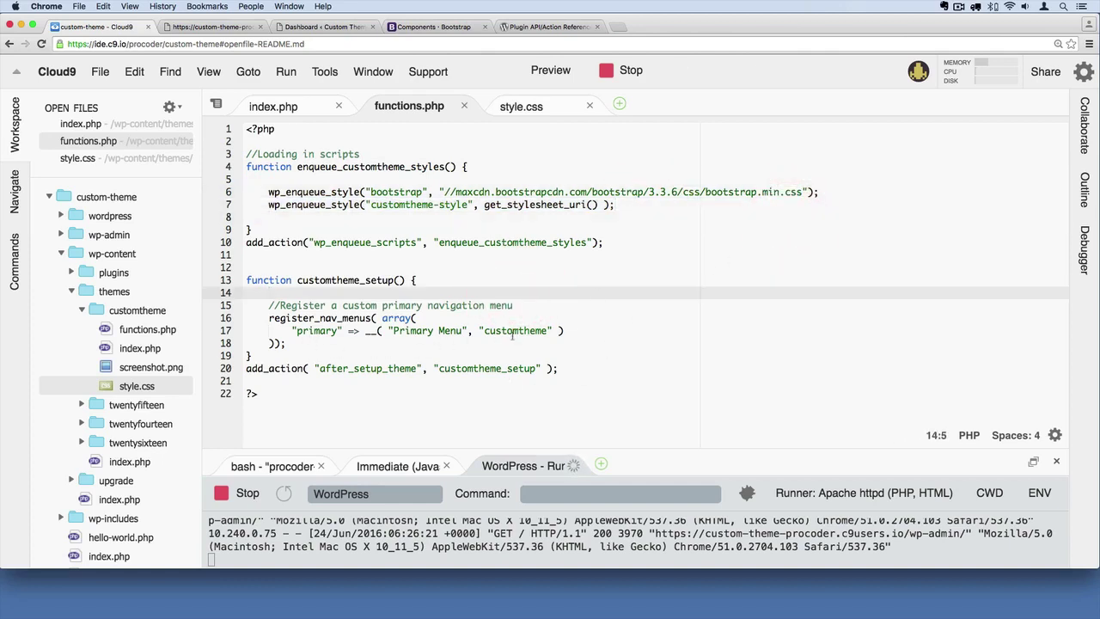
drag(379, 280, 247, 280)
click(438, 281)
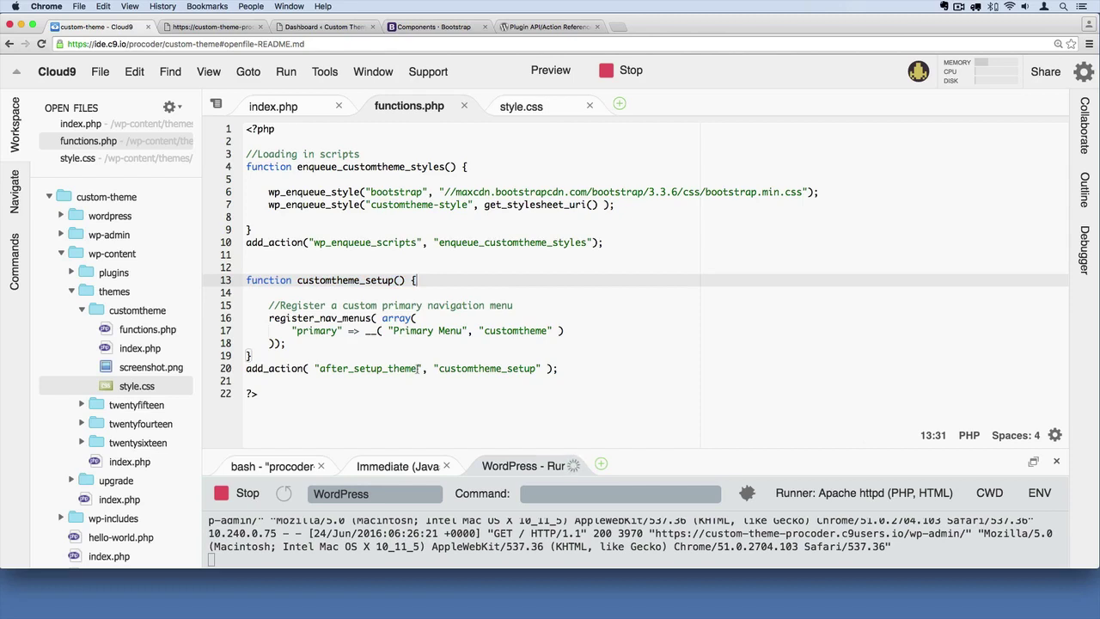
drag(419, 368, 319, 368)
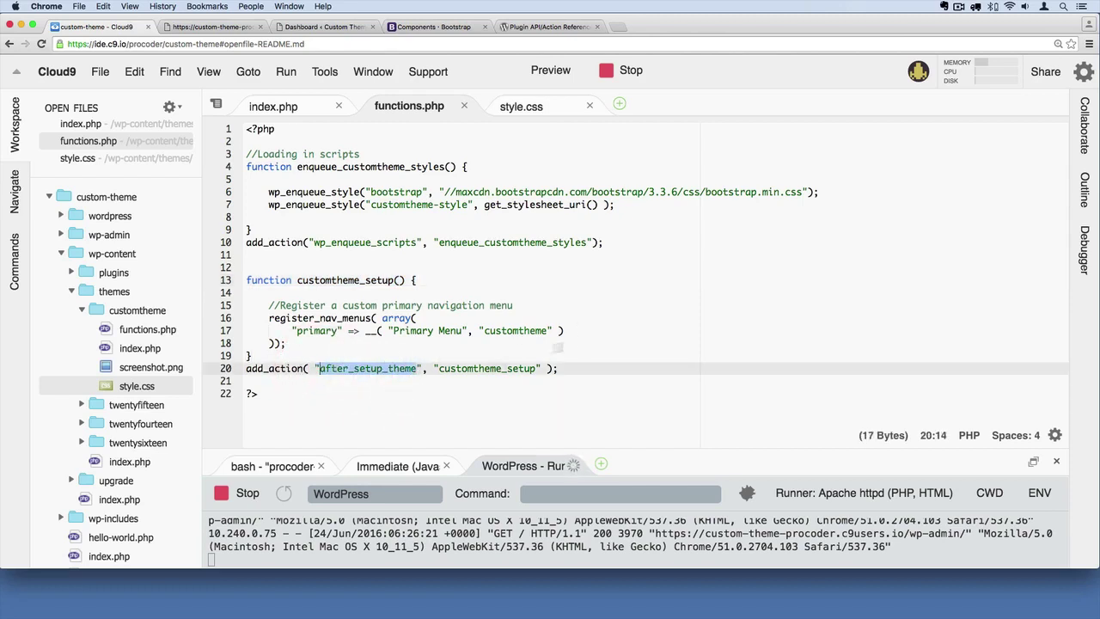
click(342, 342)
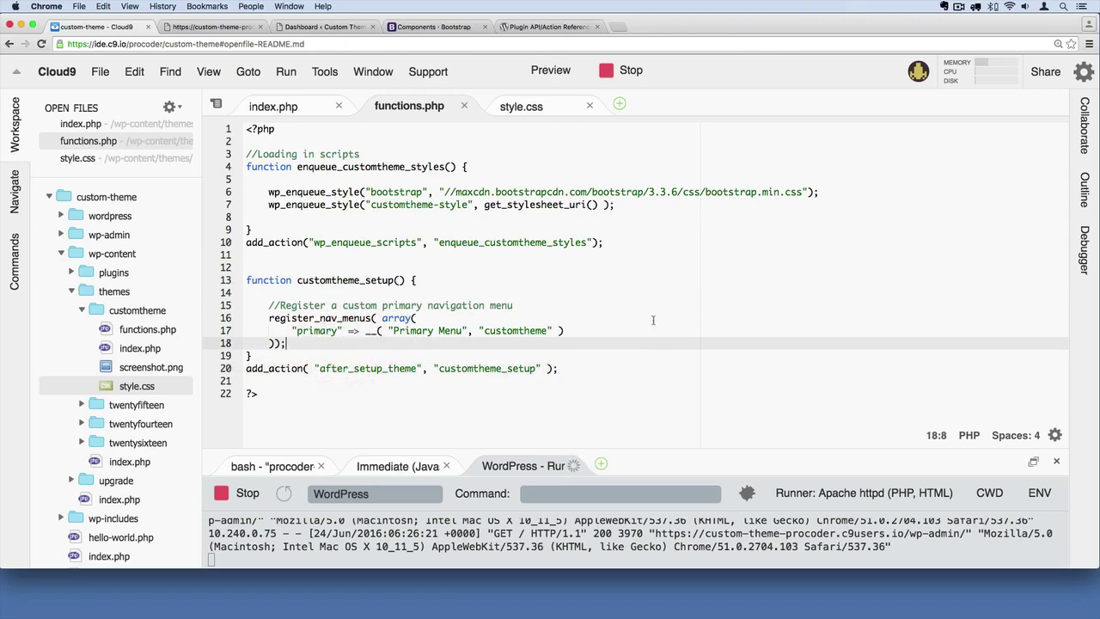
key(Return)
key(Return)
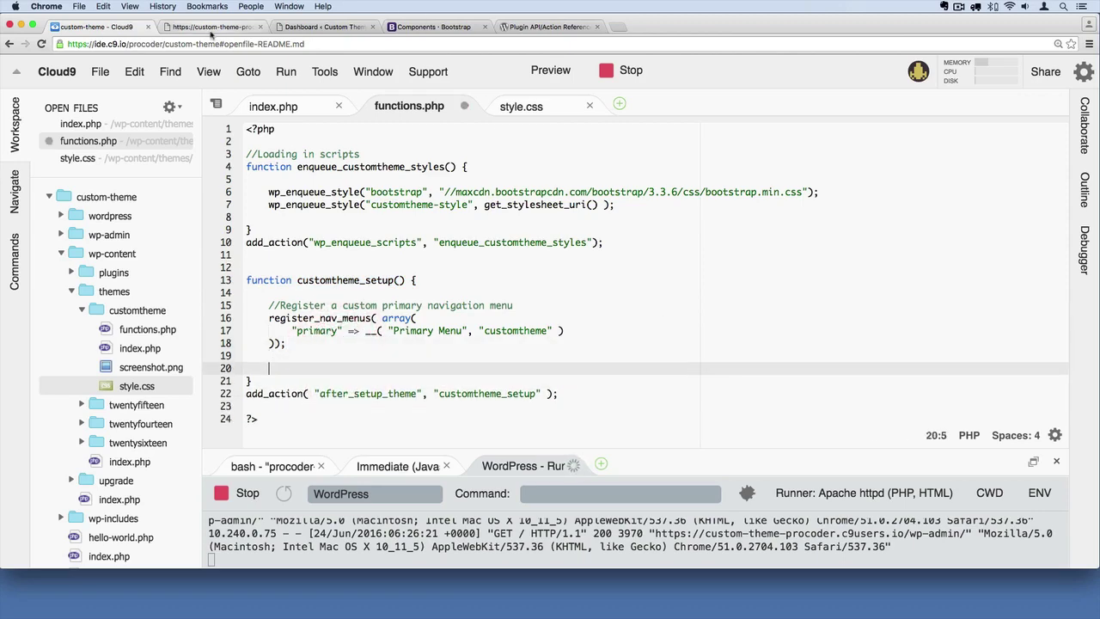
click(214, 26)
click(213, 27)
click(90, 26)
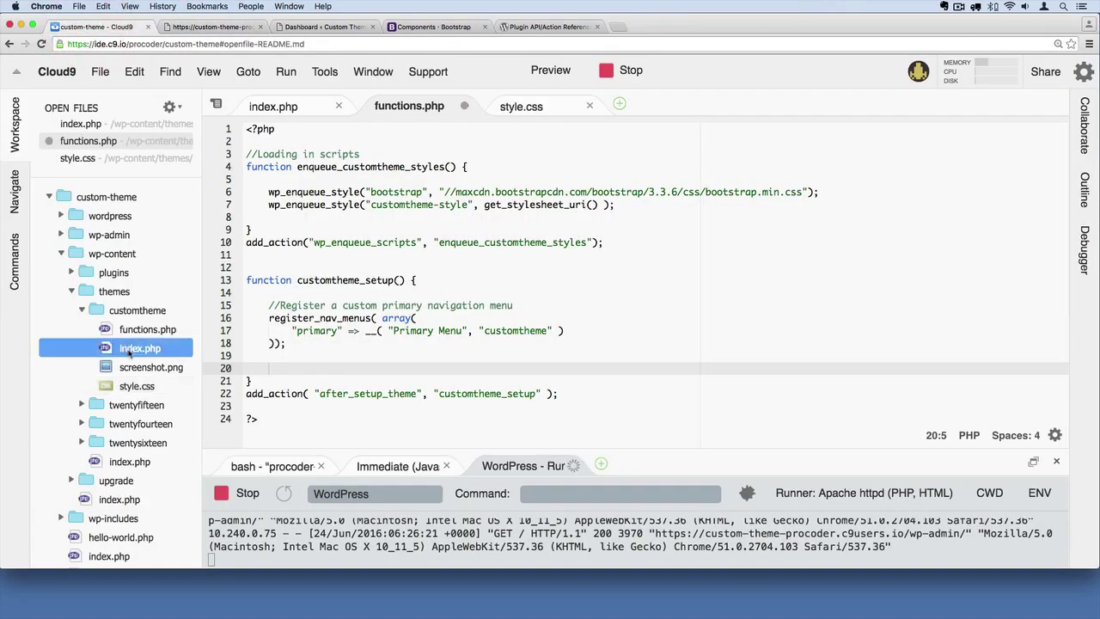
- Add <title>Custom Site</title> after the meta charset line in index.php and save
double_click(129, 354)
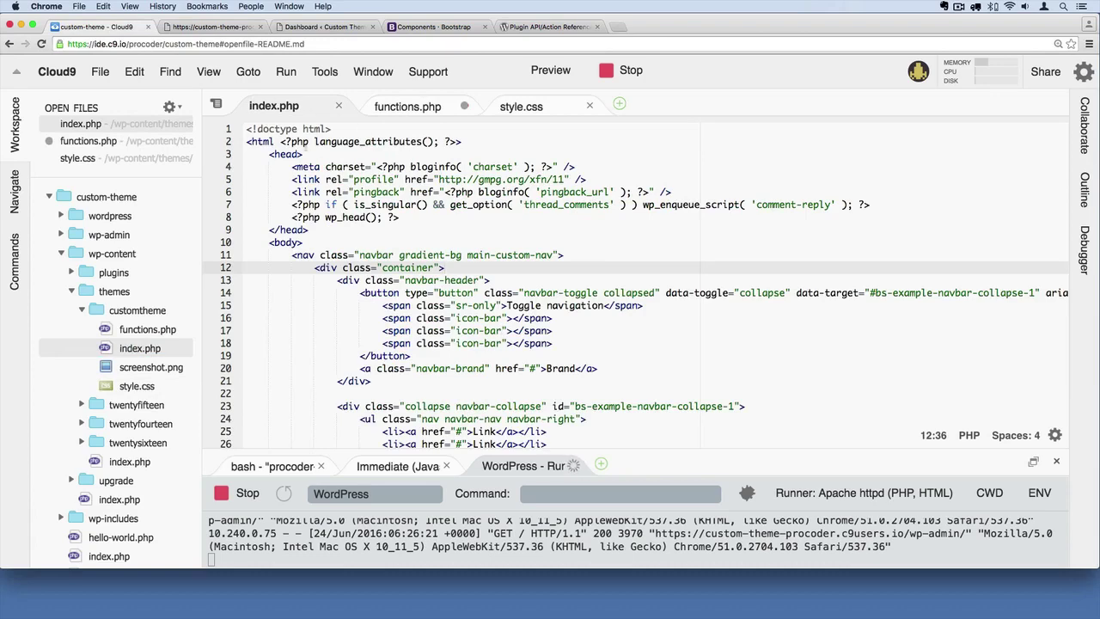
click(593, 166)
key(Return)
text(<title></title>)
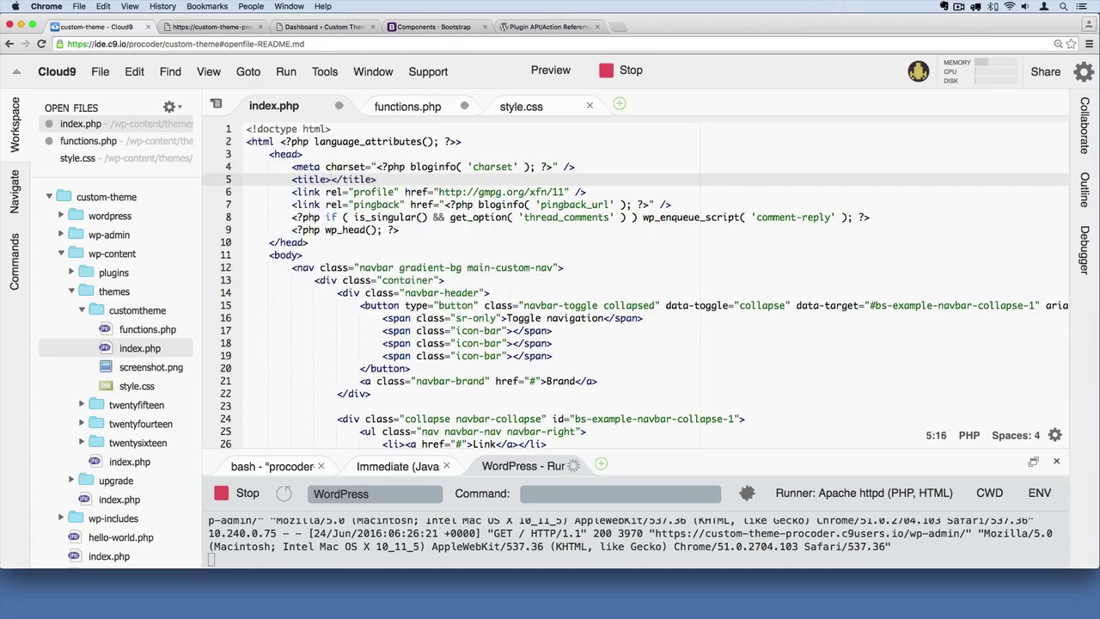
text(Custom Site)
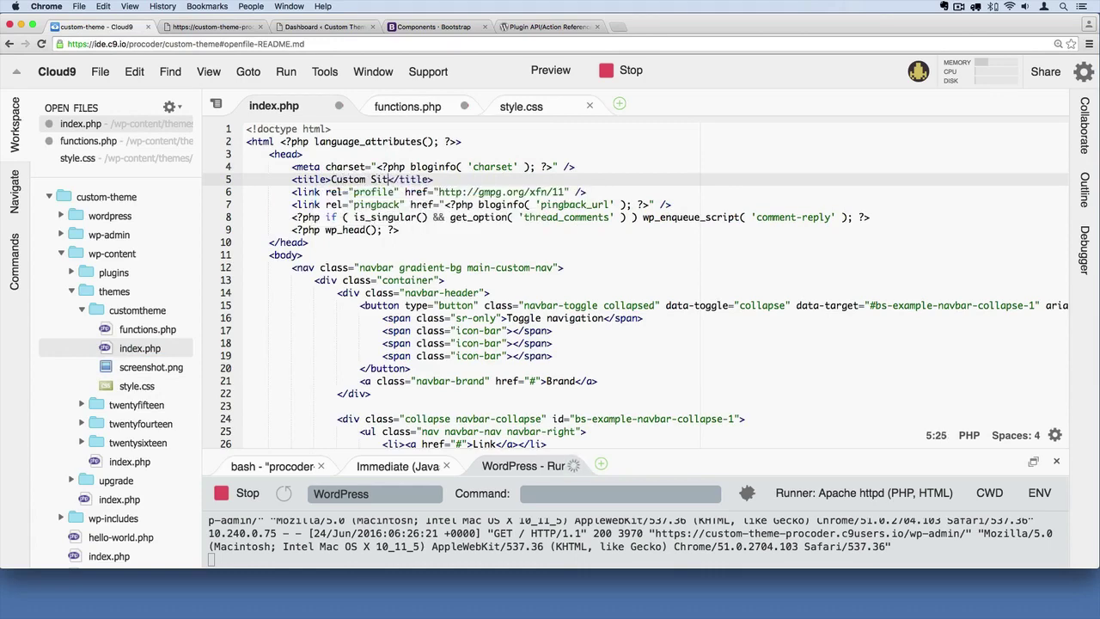
key(super+s)
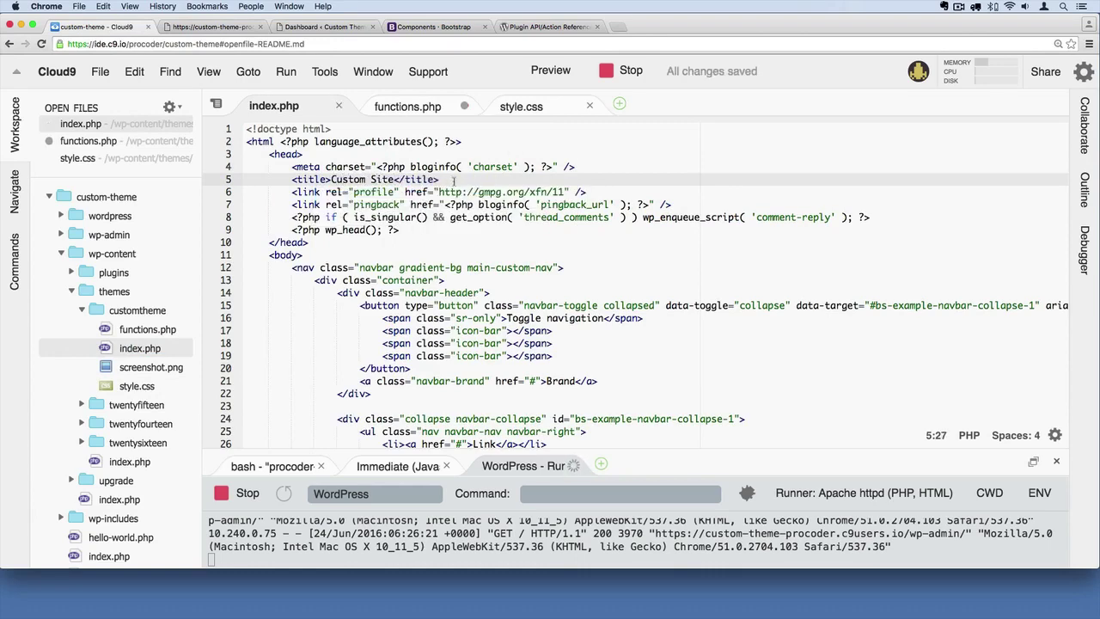
- Check the live site after adding the Custom Site title
click(454, 180)
click(408, 106)
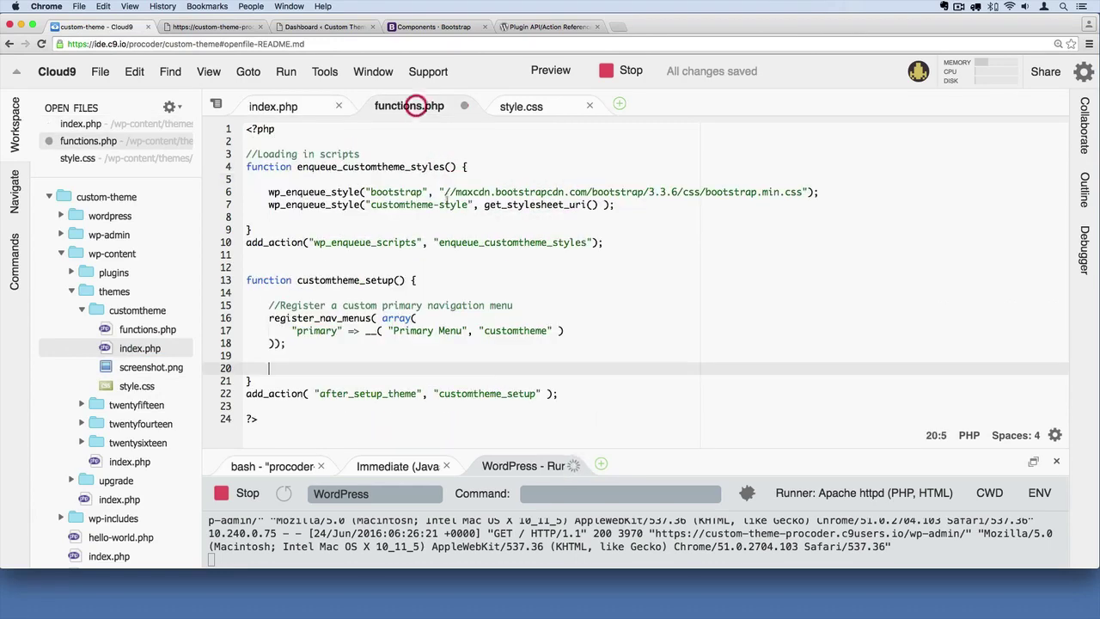
click(457, 268)
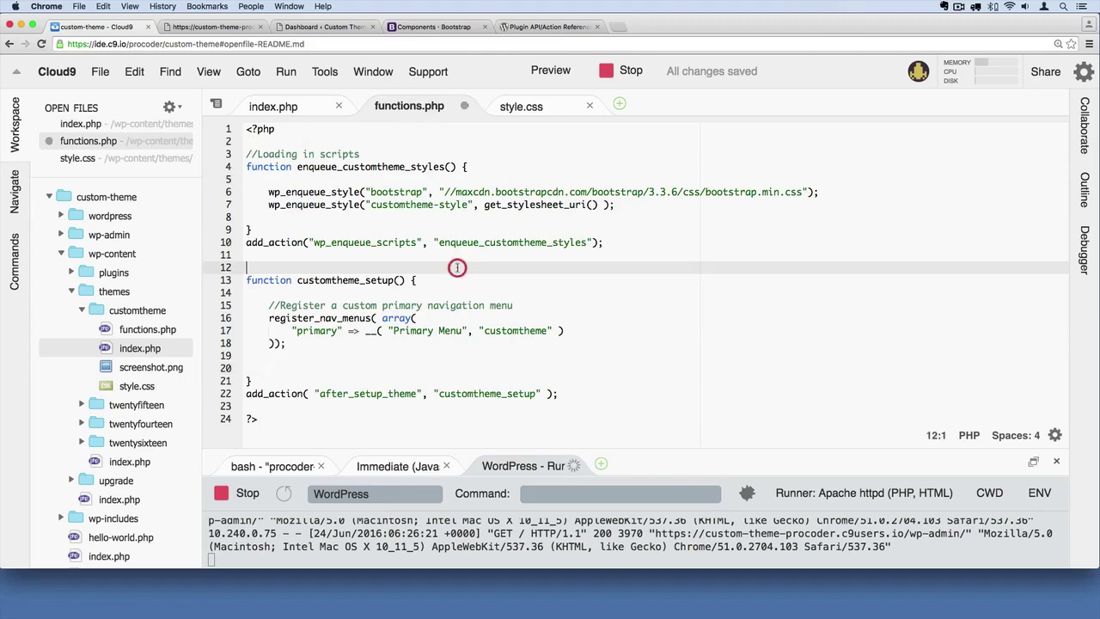
click(206, 27)
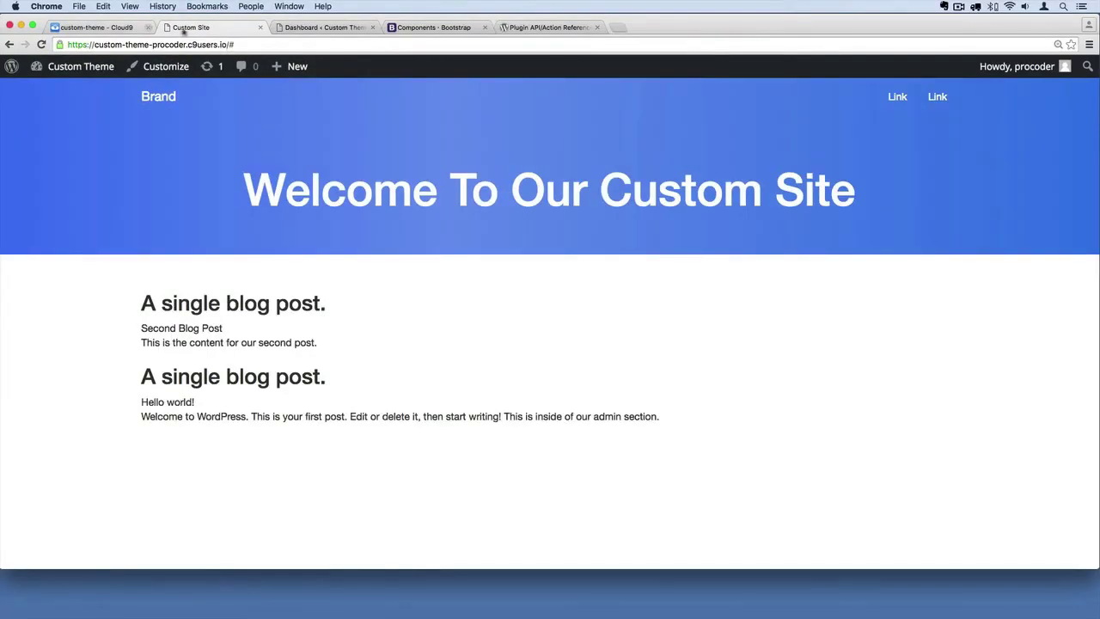
click(99, 28)
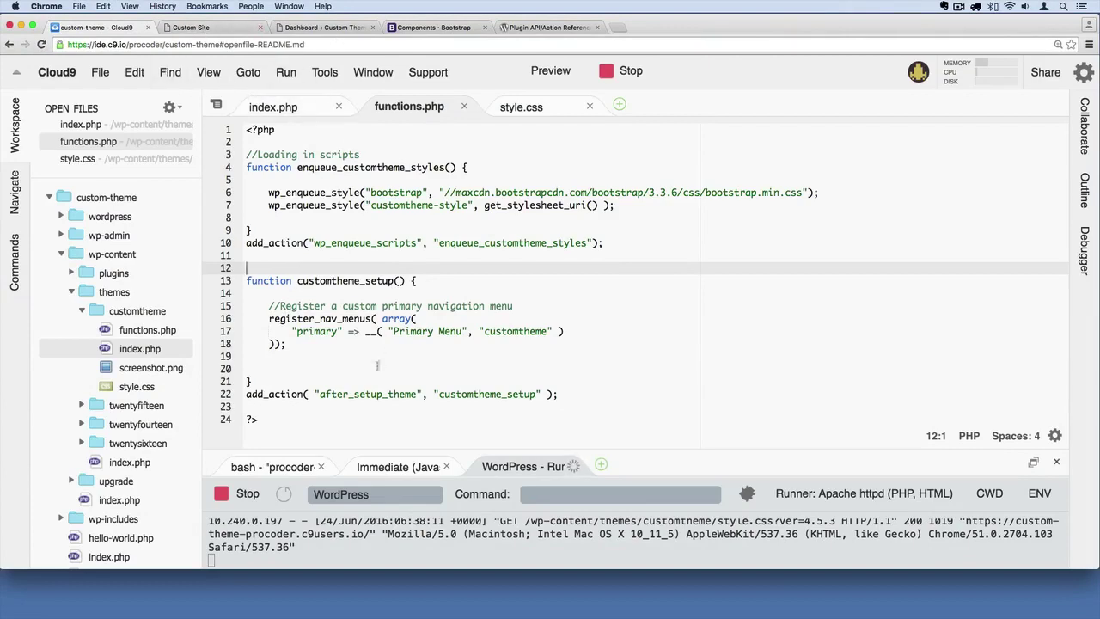
- Delete the <title>Custom Site</title> line from index.php's head and save the file
click(273, 106)
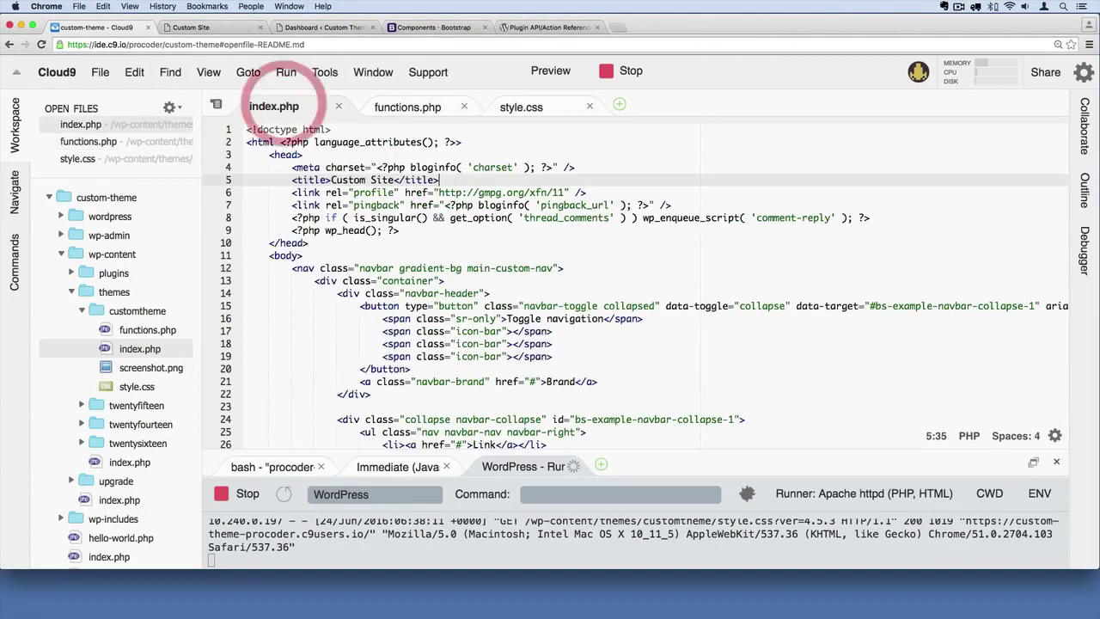
drag(441, 179, 232, 179)
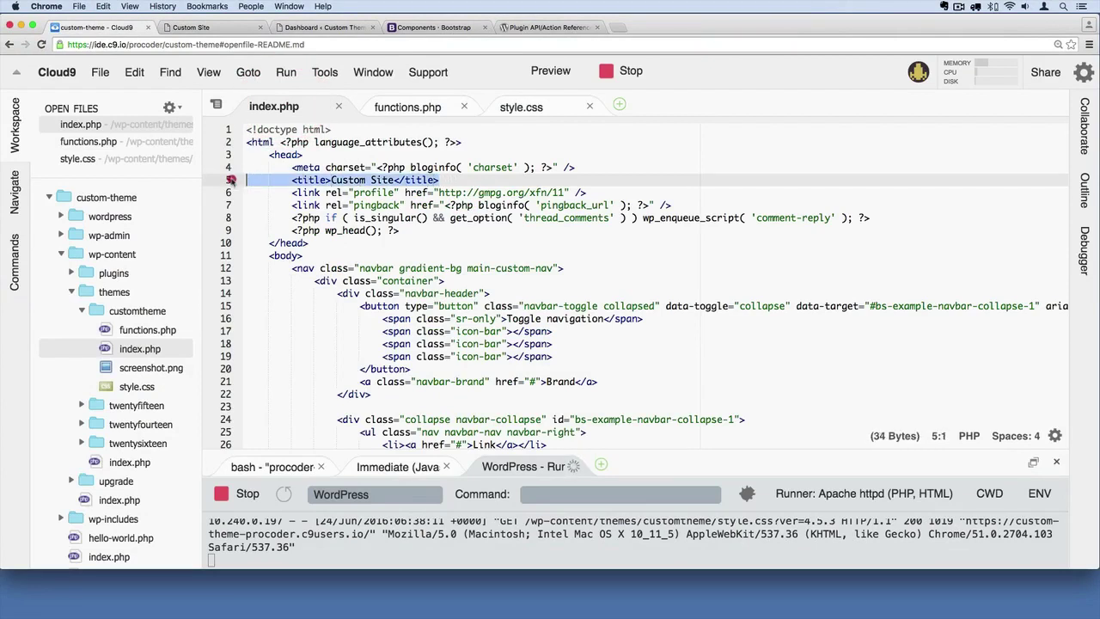
key(BackSpace)
key(BackSpace)
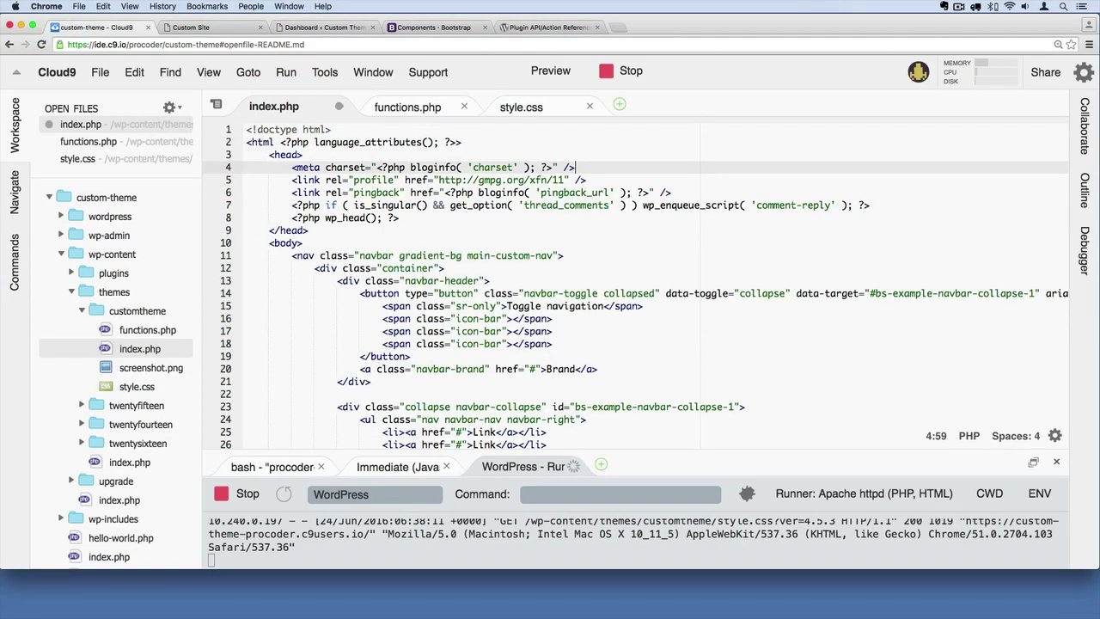
key(super+s)
click(464, 220)
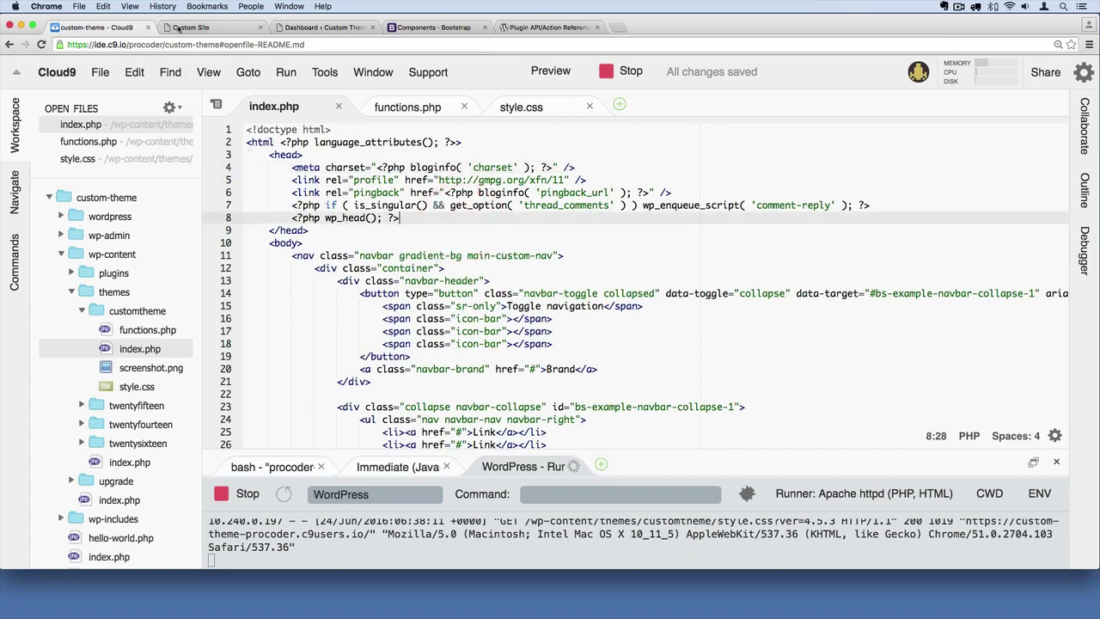
- Add add_theme_support( "title-tag" ); to the theme setup function and save
click(407, 107)
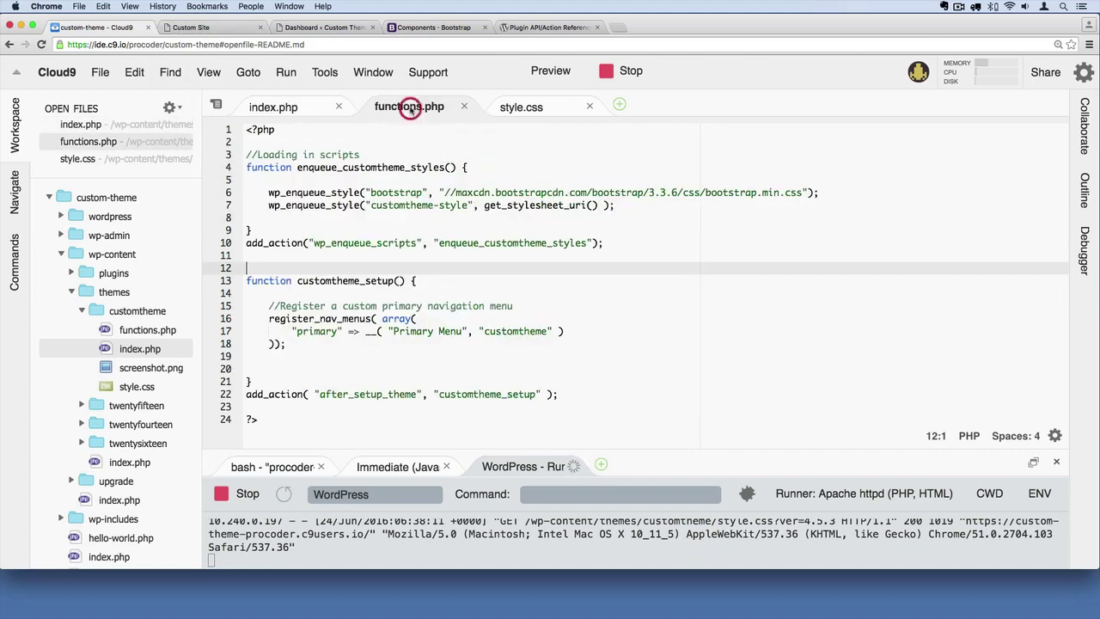
click(325, 344)
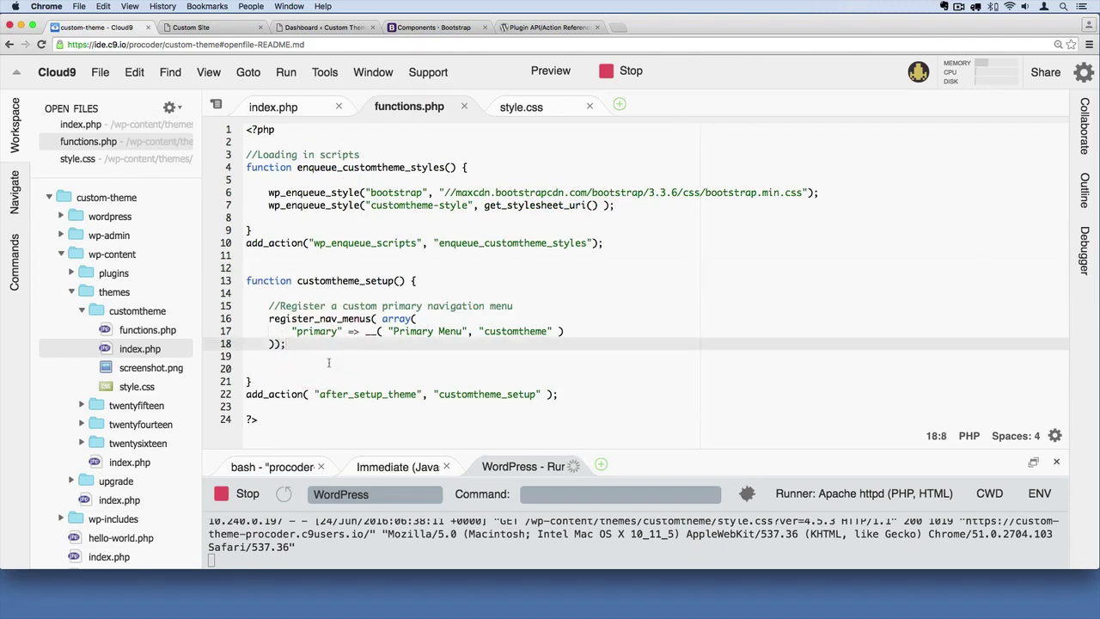
key(Down)
key(Down)
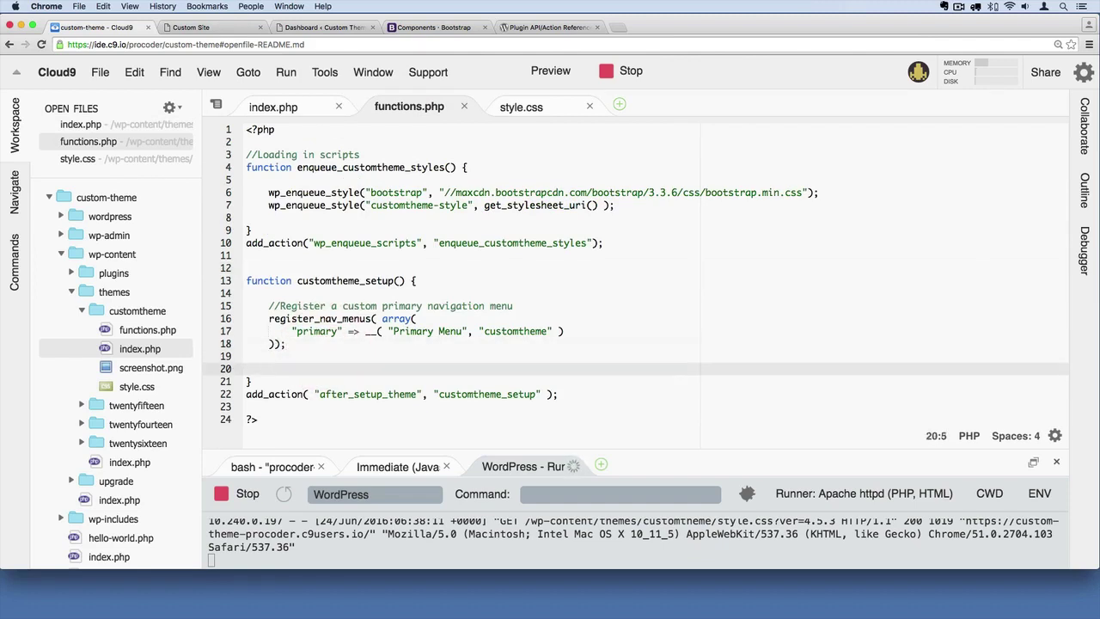
text(add)
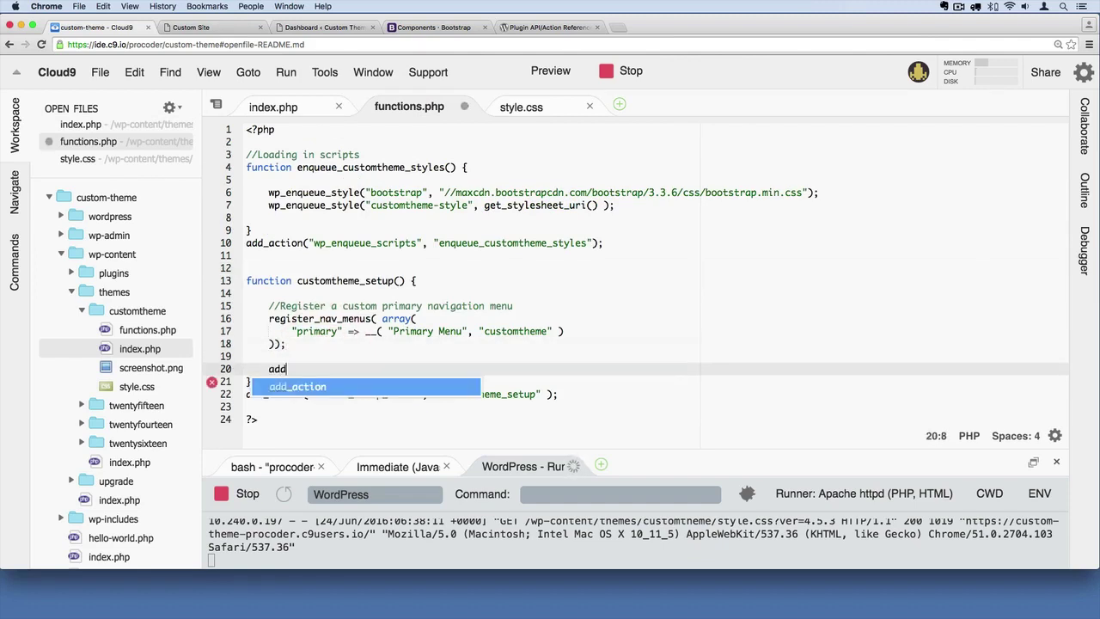
text(_theme_)
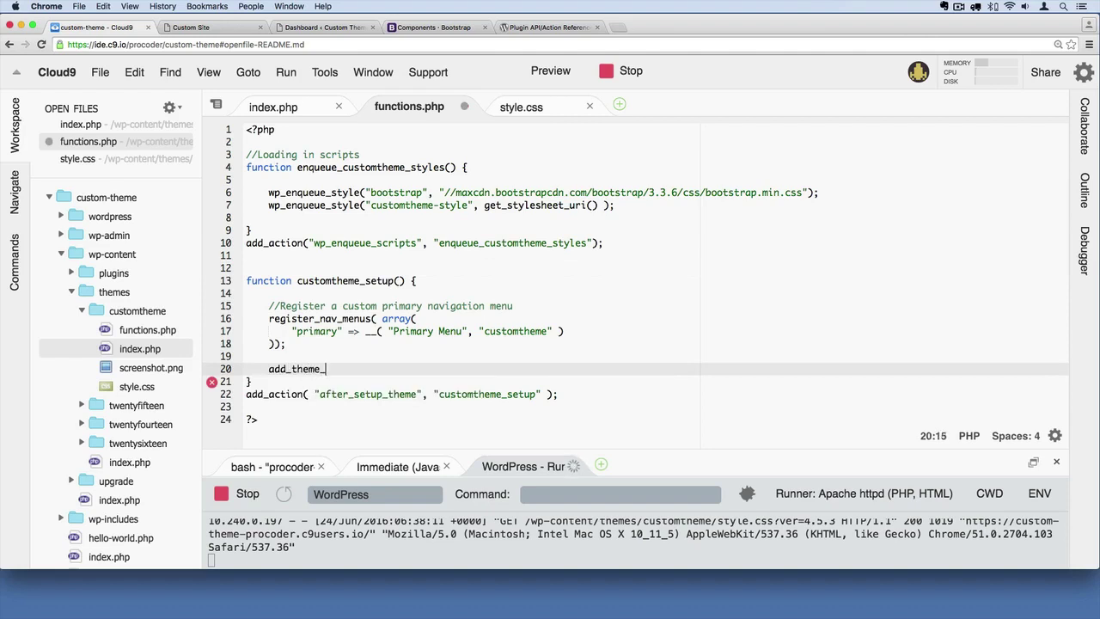
text(support()
text( "title-tag " );)
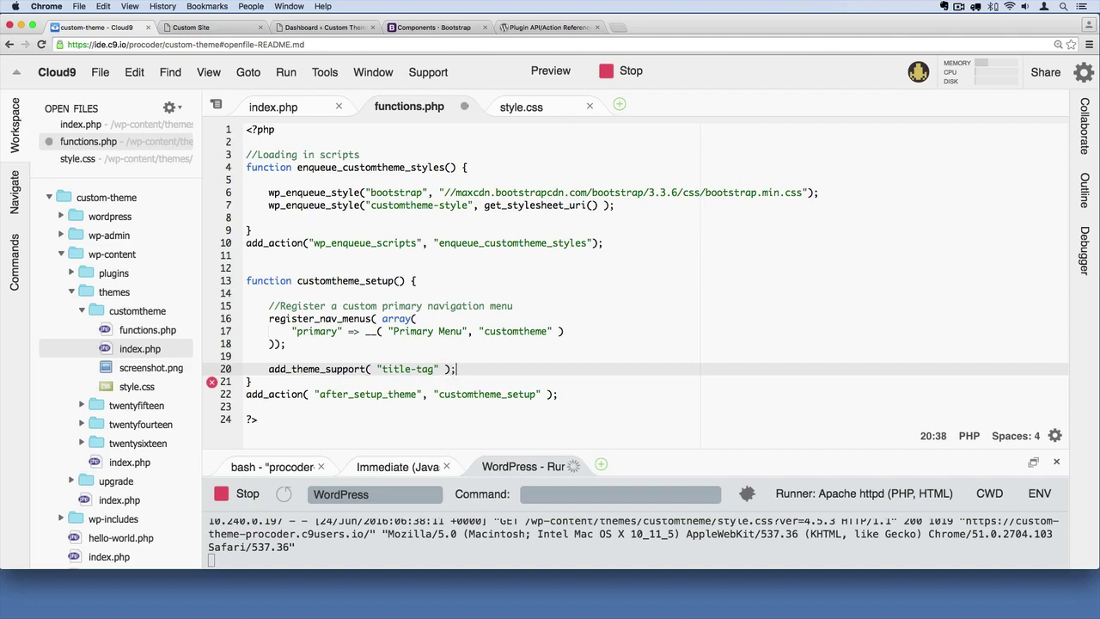
key(super+s)
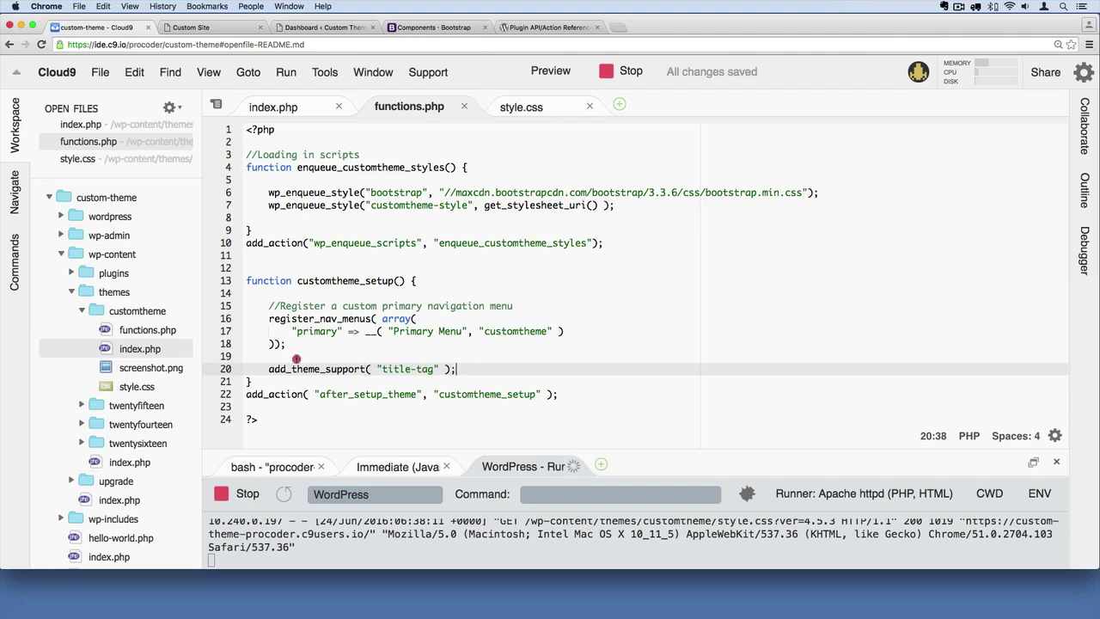
- Add an explanatory comment above it, lowercase its capital T, save, and reload the site
key(Up)
key(Return)
text(//A)
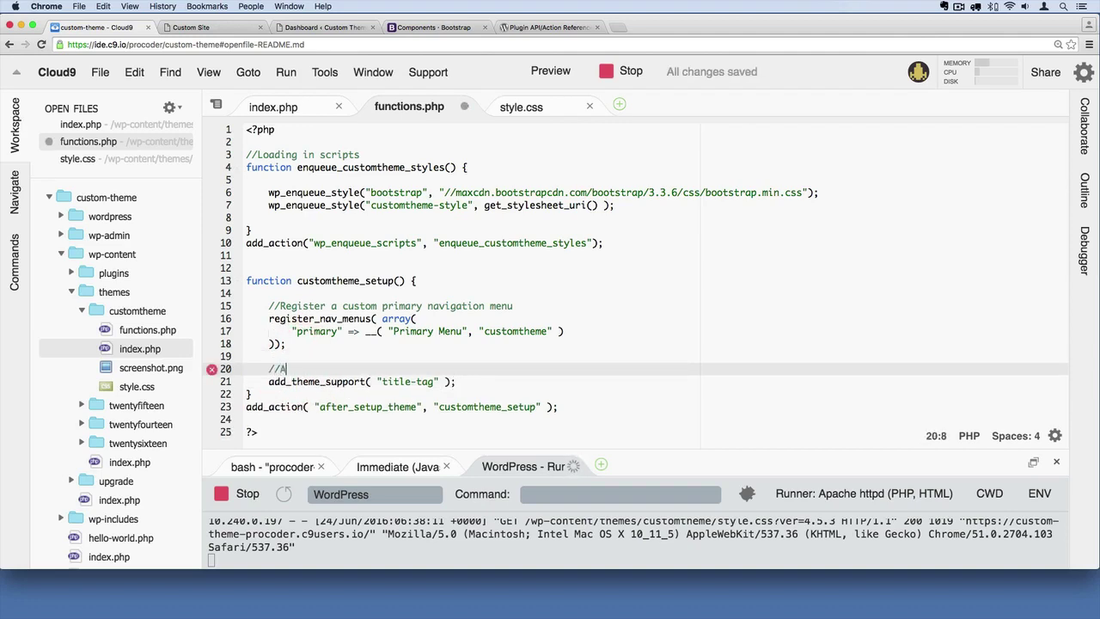
text(dd theme suppor)
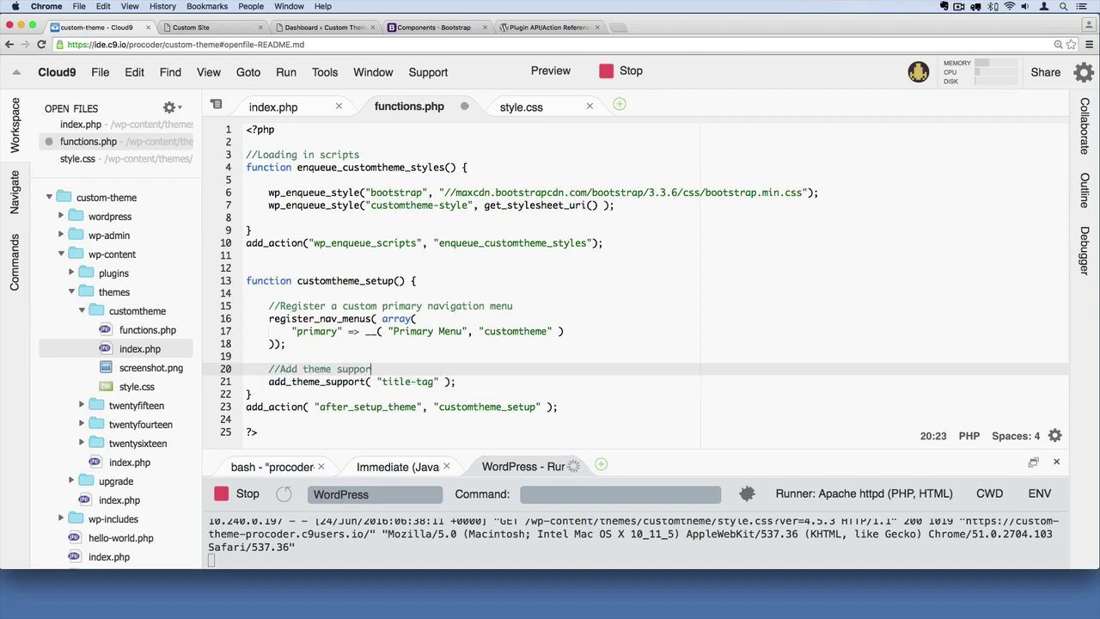
text(t for document Title tag)
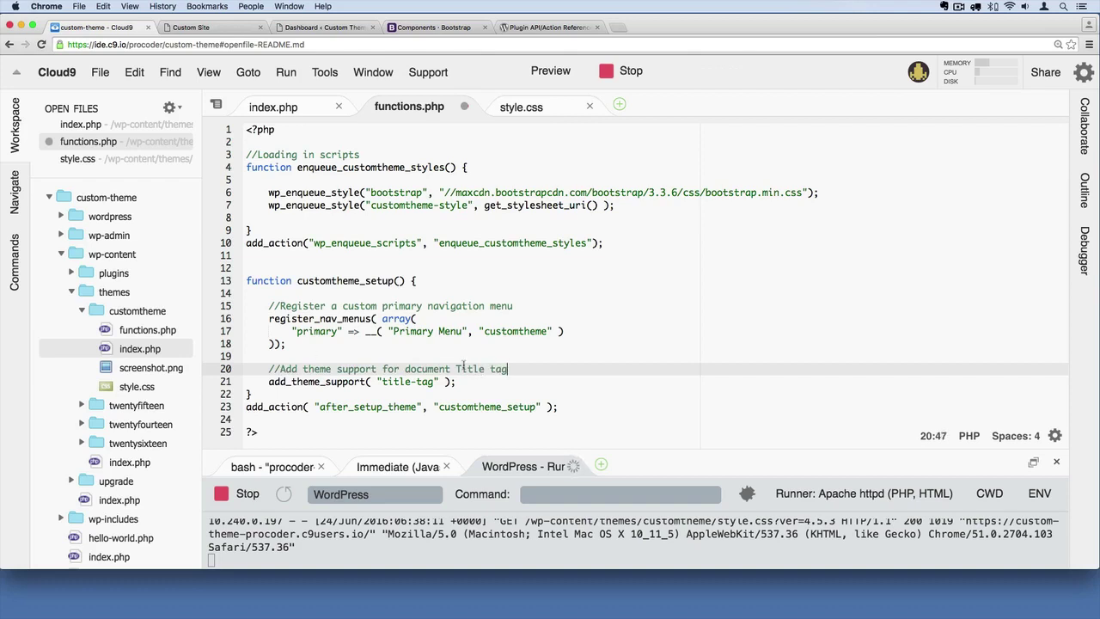
click(463, 369)
key(BackSpace)
text(t)
key(super+s)
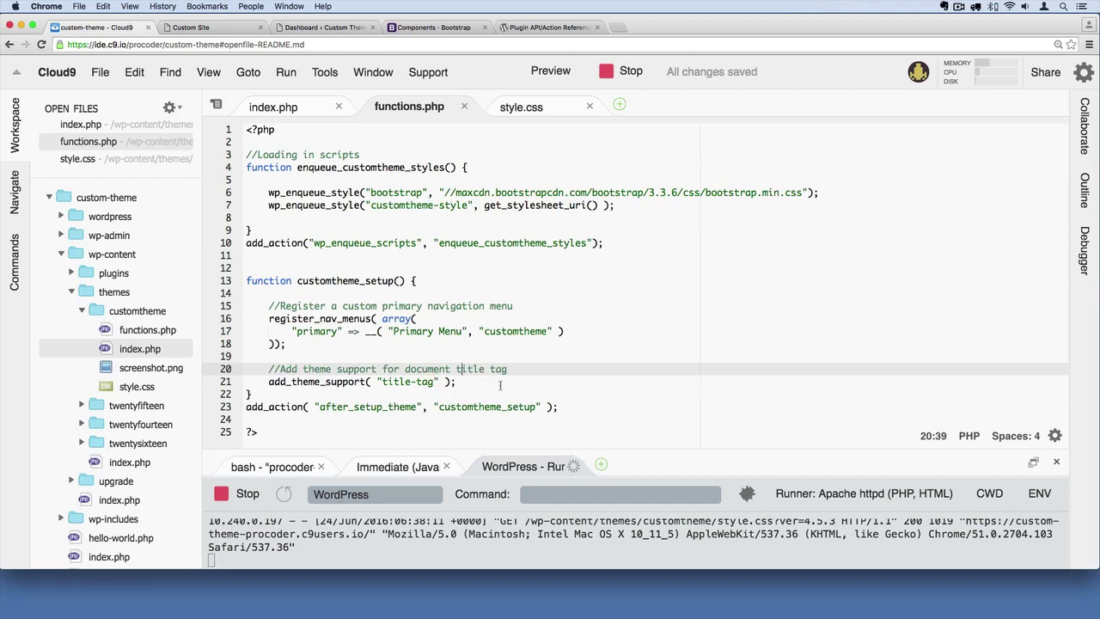
click(500, 385)
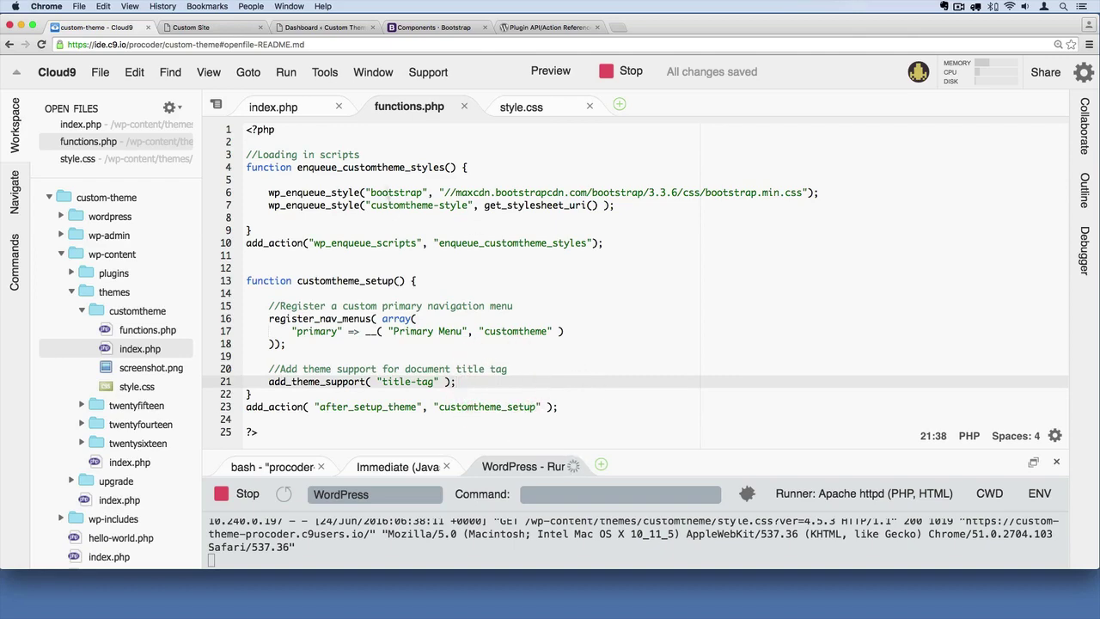
click(216, 28)
key(super+r)
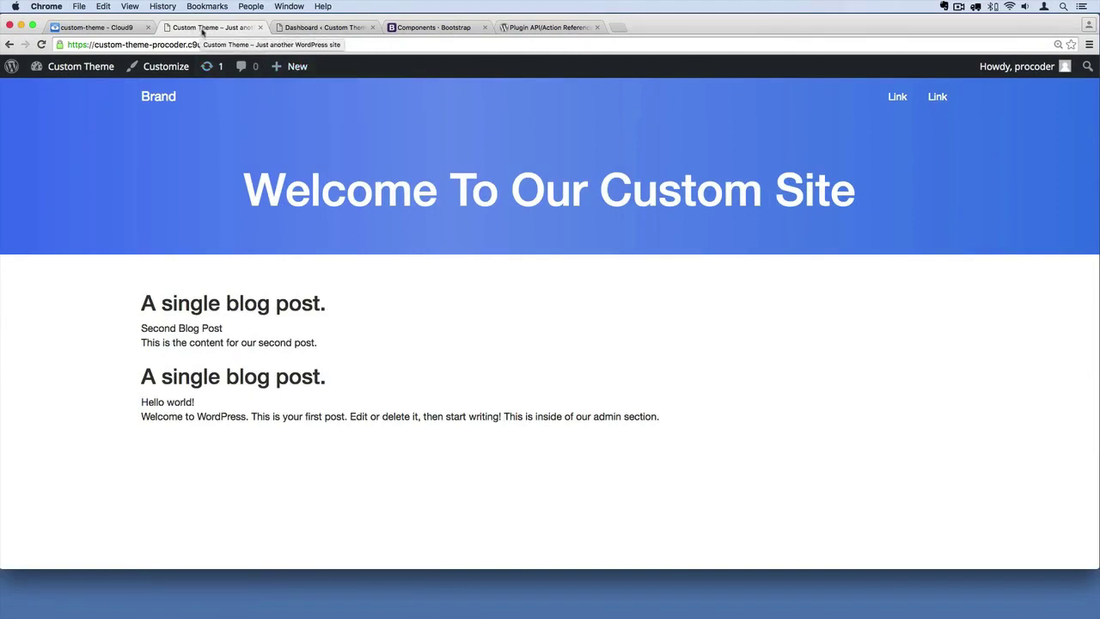
click(322, 27)
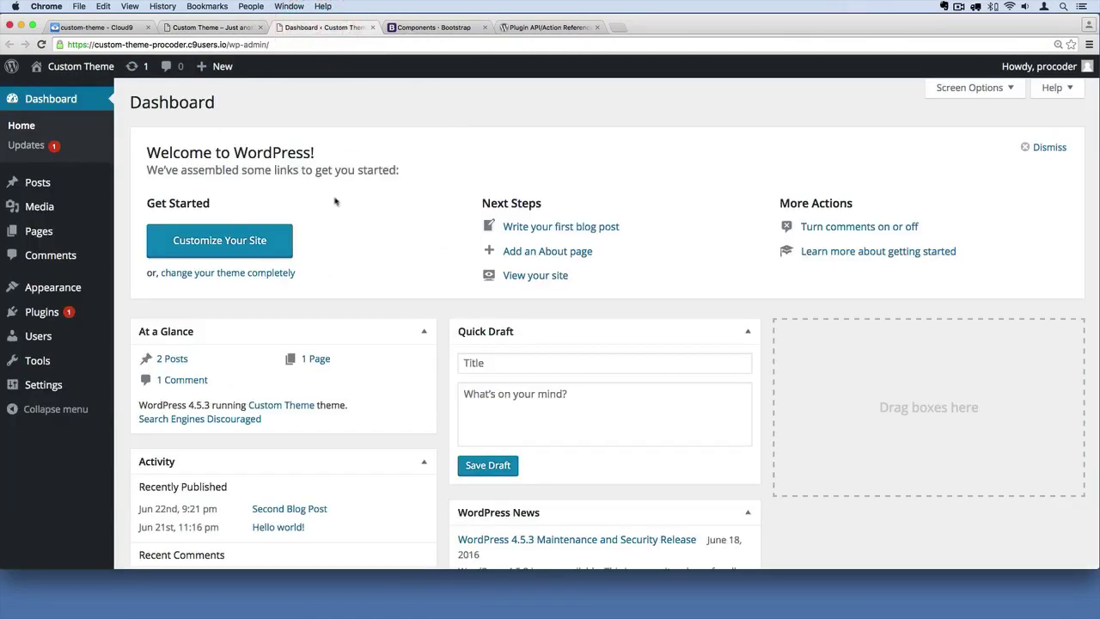
click(218, 29)
- Compare the new title-tag lines in functions.php with index.php's head section
click(89, 27)
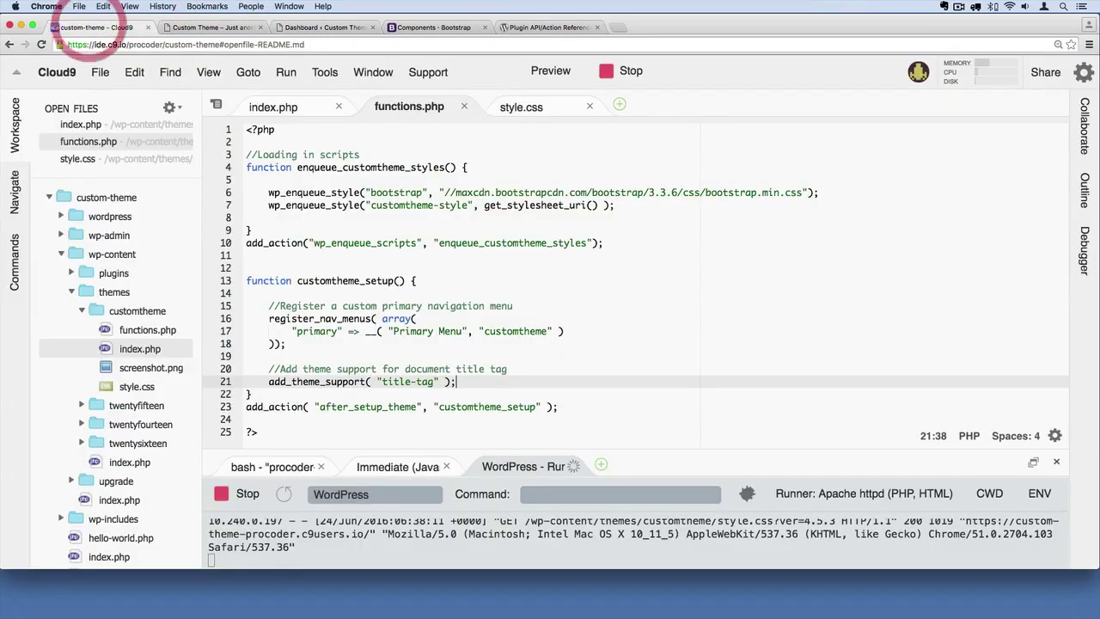
drag(472, 381, 215, 370)
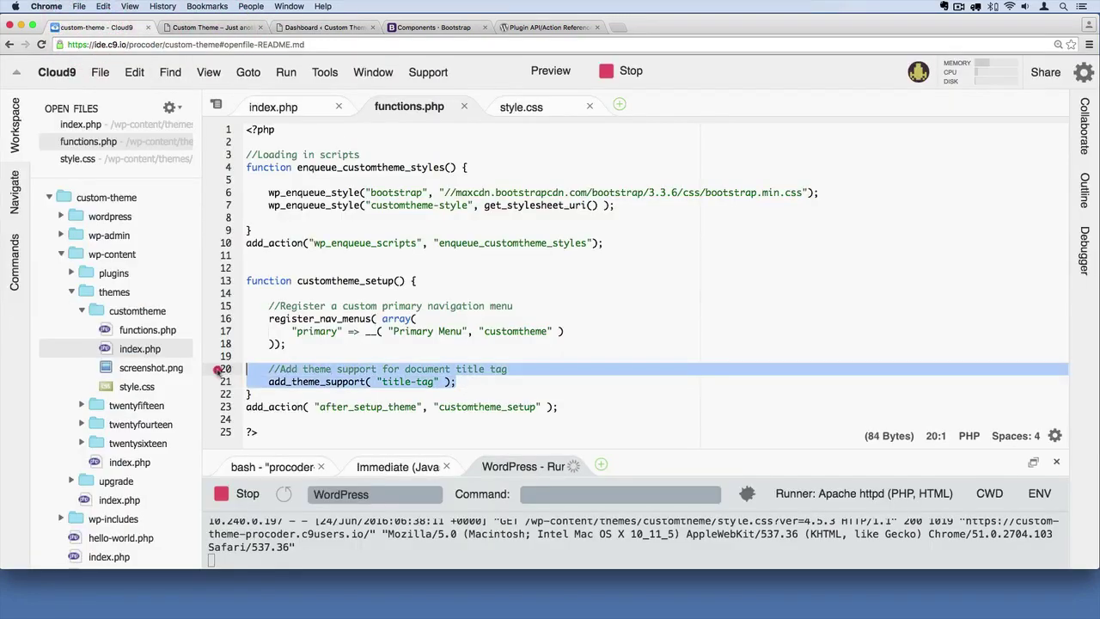
click(273, 106)
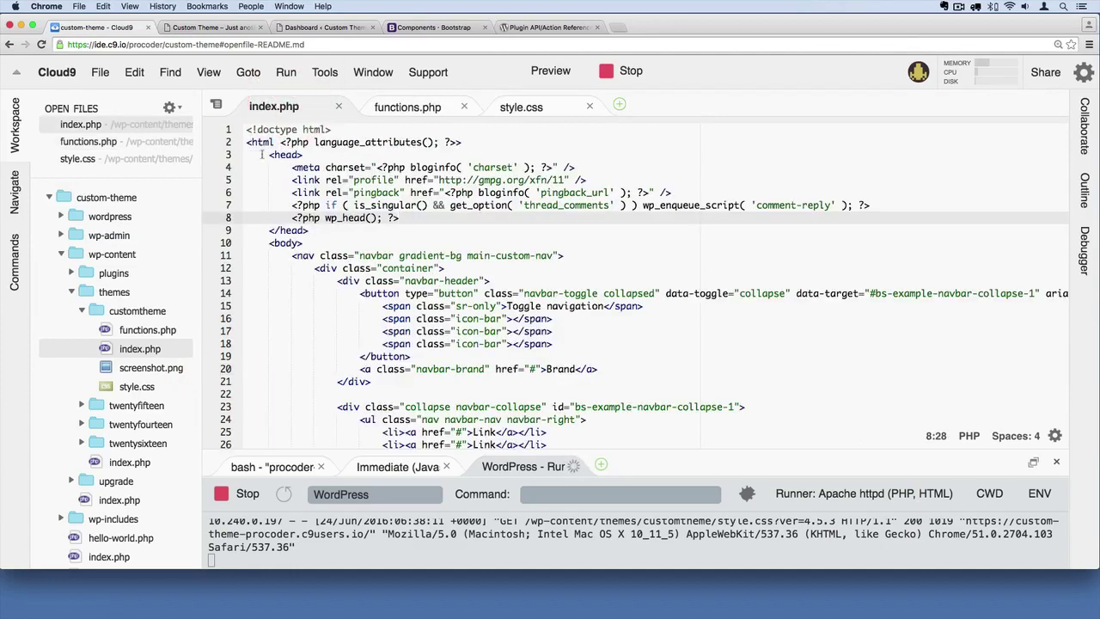
drag(261, 155, 327, 230)
click(327, 231)
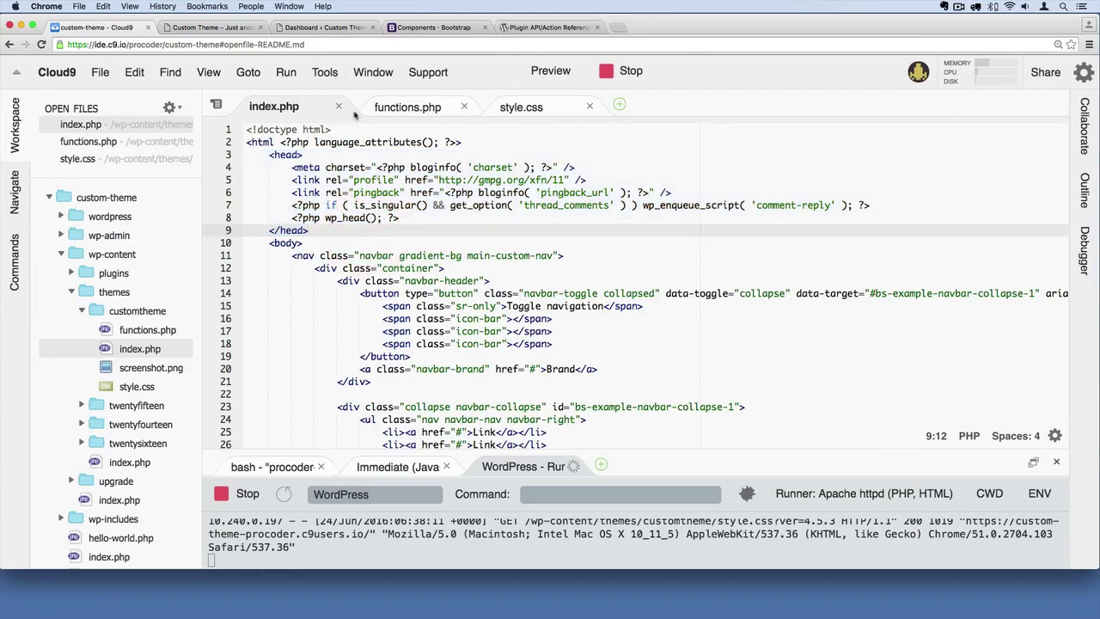
- Highlight the add_theme_support call, then bring up the Codex Action Reference page
click(400, 110)
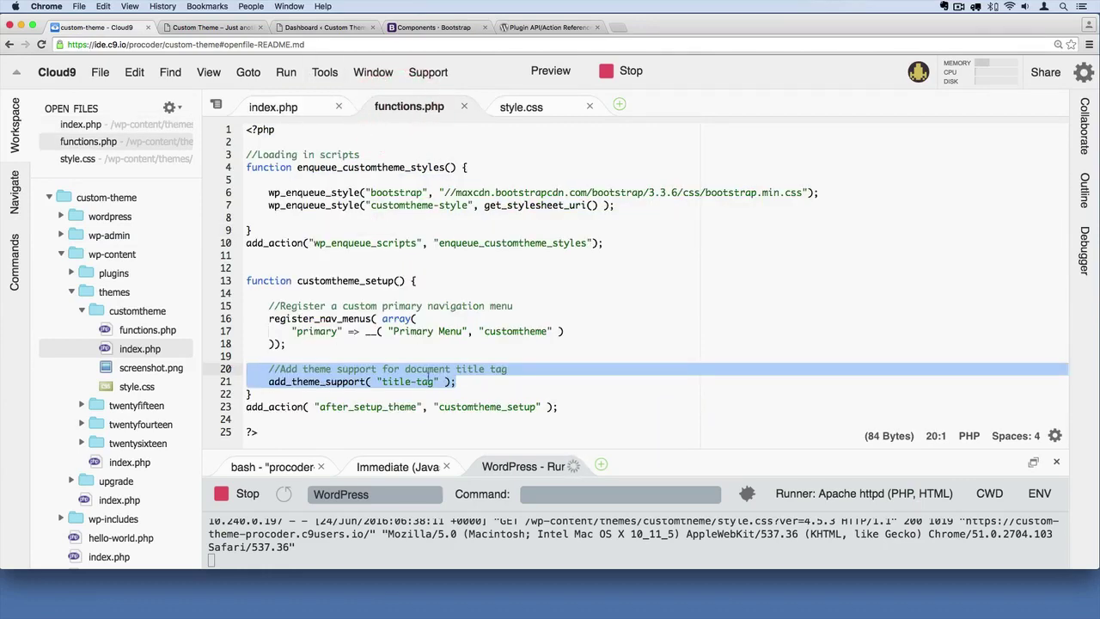
click(459, 382)
drag(459, 381, 269, 382)
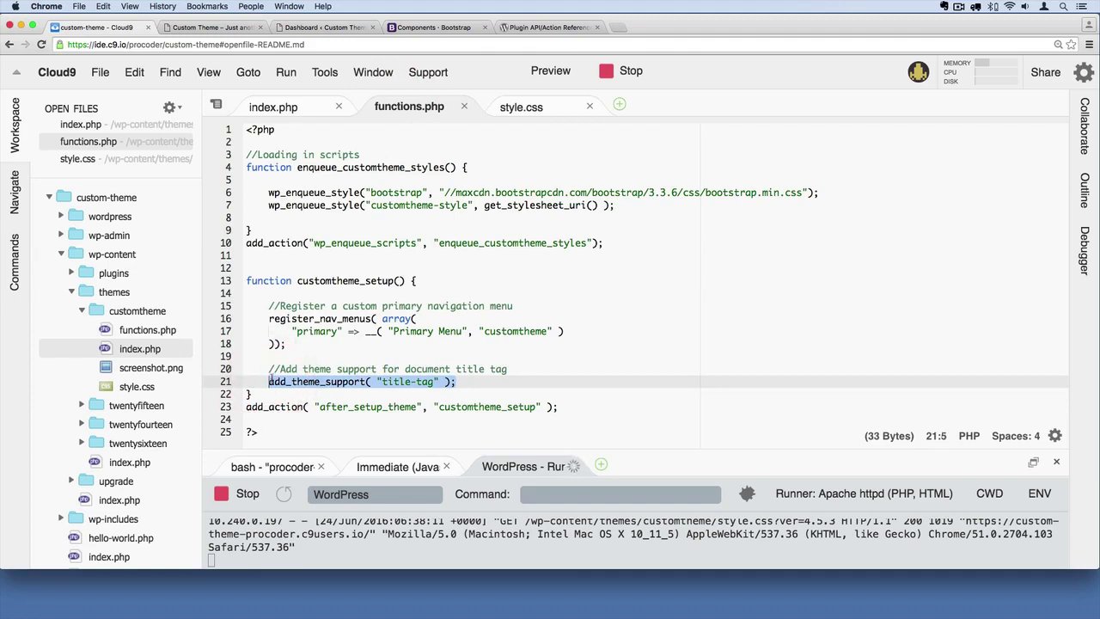
click(368, 382)
drag(368, 382, 269, 381)
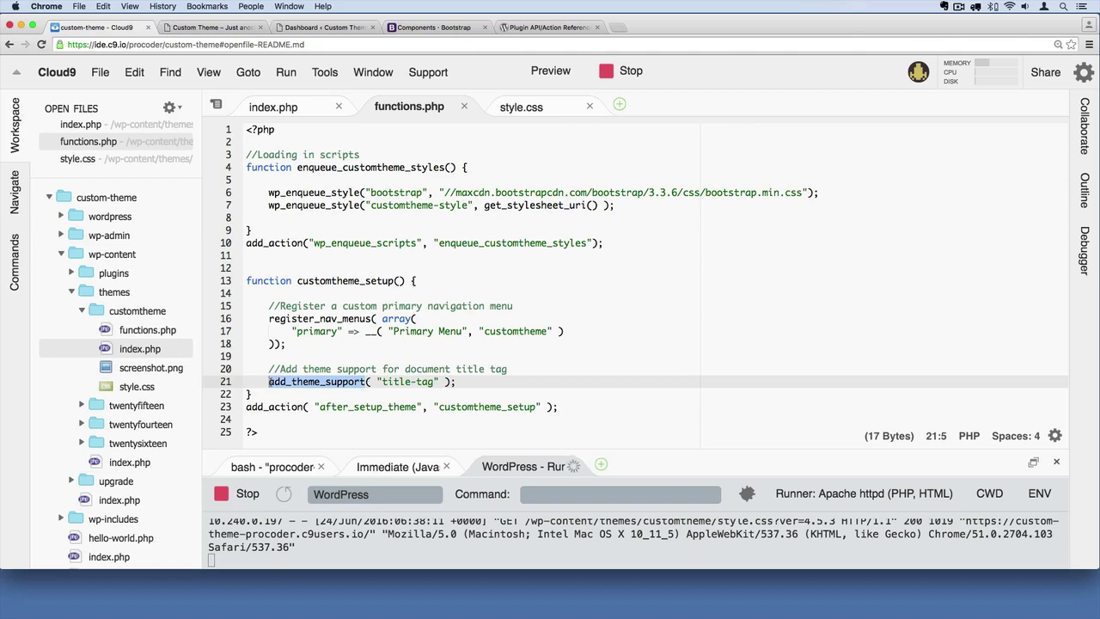
click(537, 27)
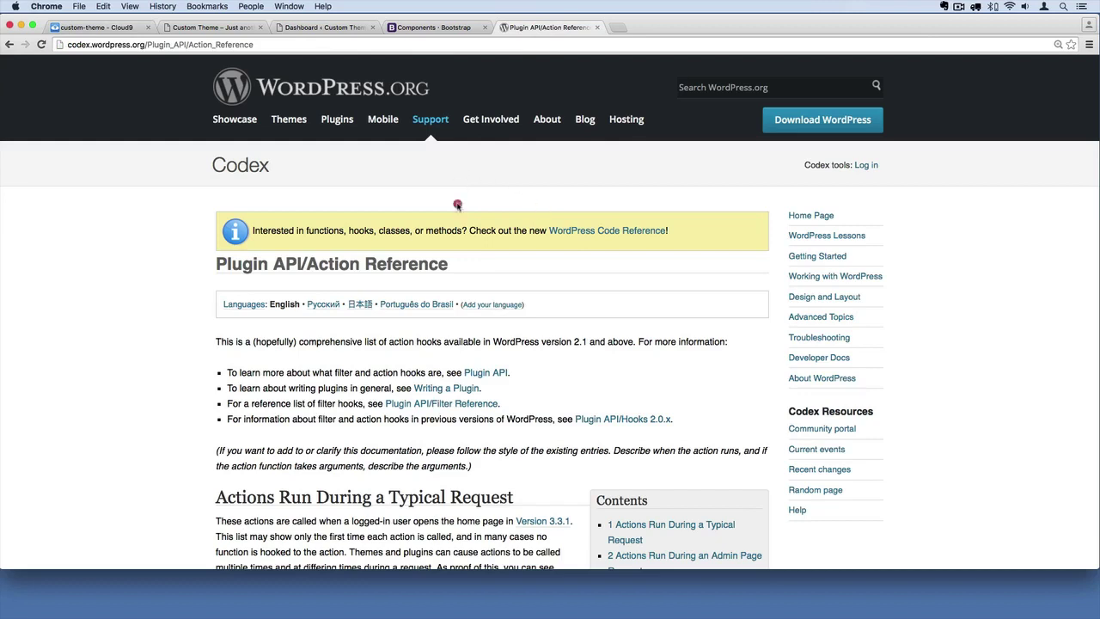
- Re-select add_theme_support, save functions.php, and bring up the WordPress admin dashboard
click(457, 206)
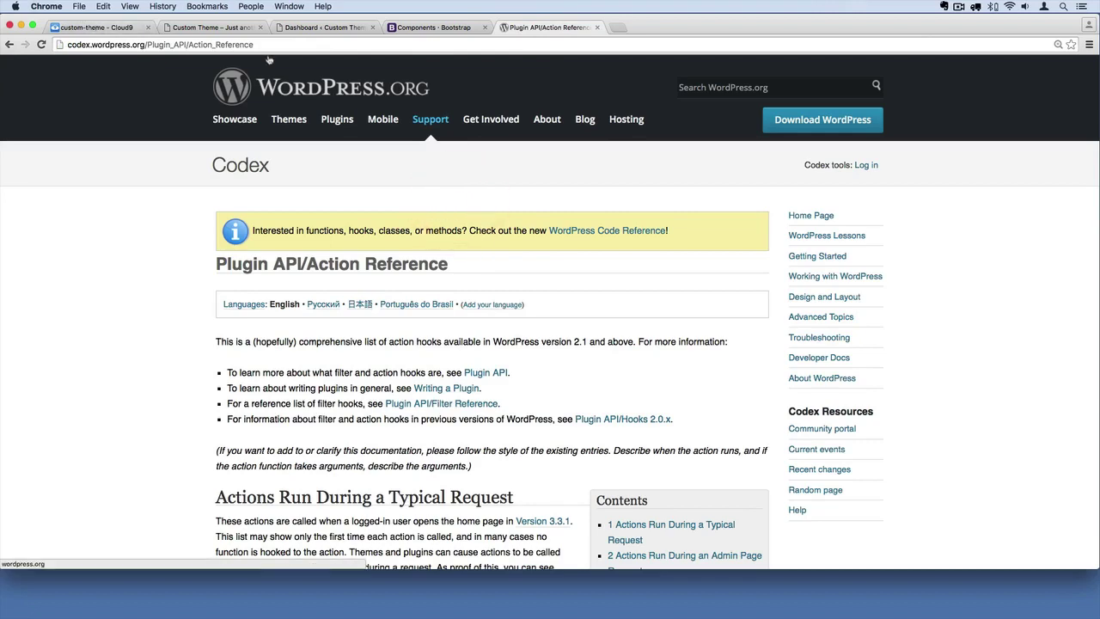
click(215, 28)
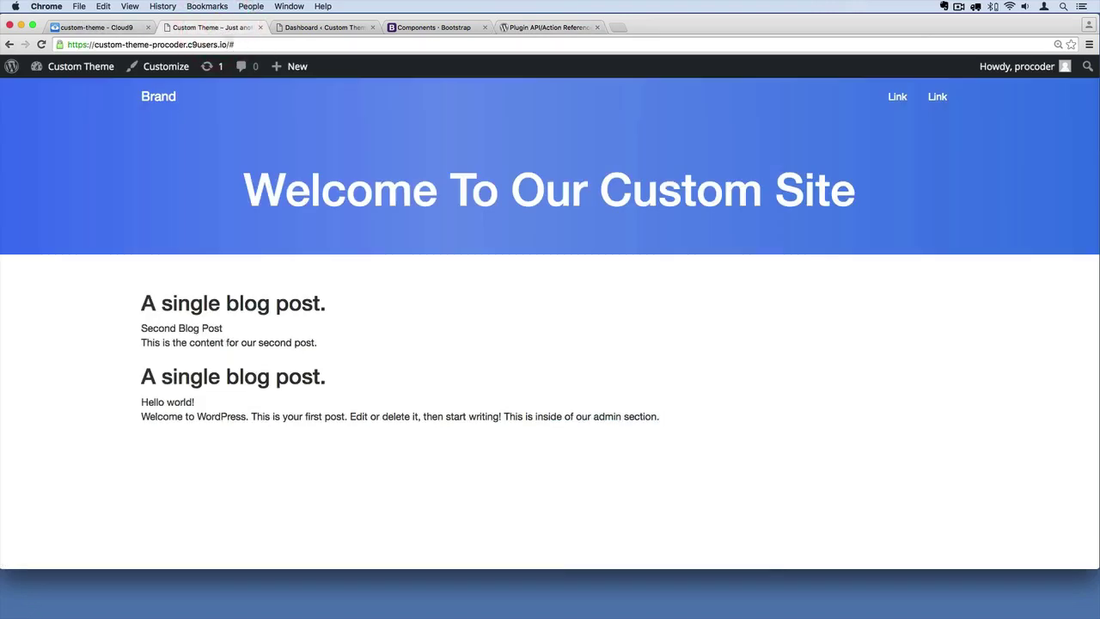
click(112, 27)
click(468, 381)
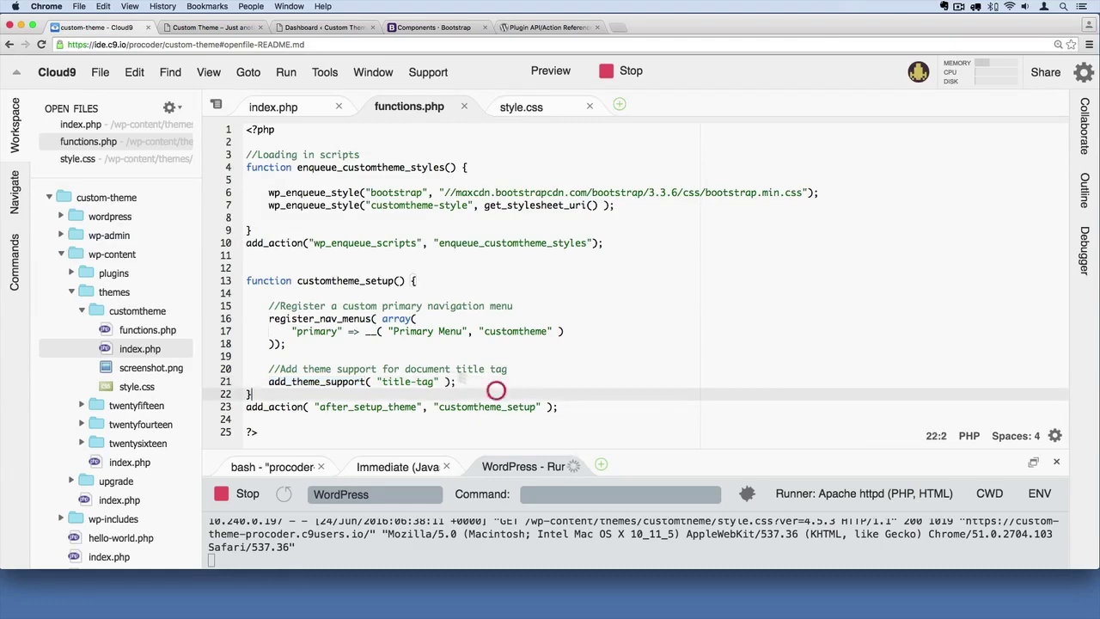
drag(468, 381, 267, 381)
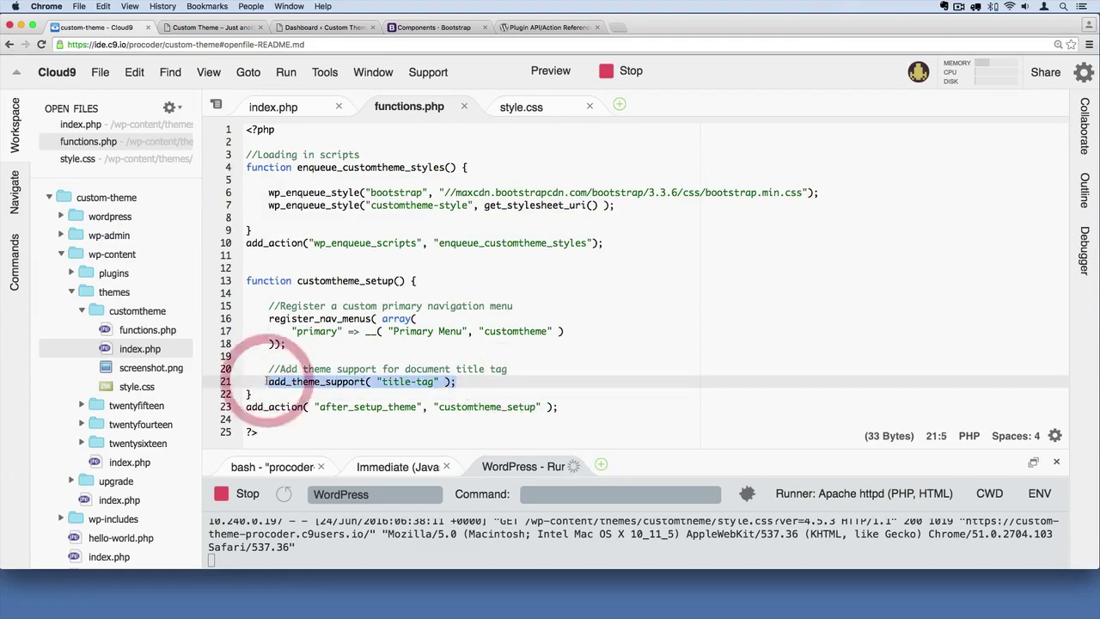
drag(266, 382, 361, 381)
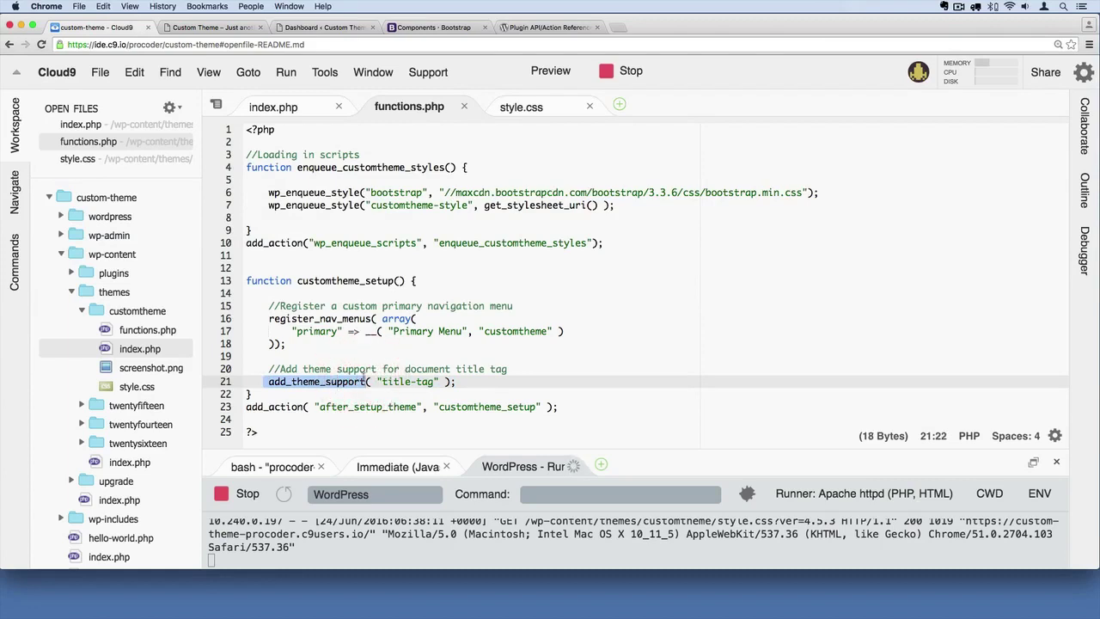
click(493, 384)
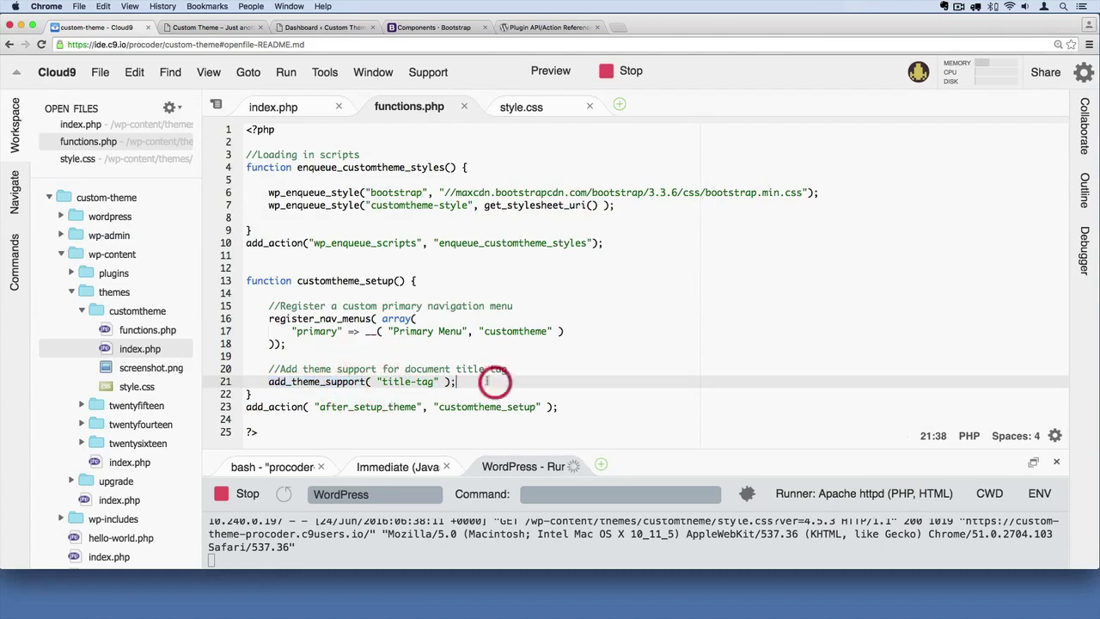
key(super+s)
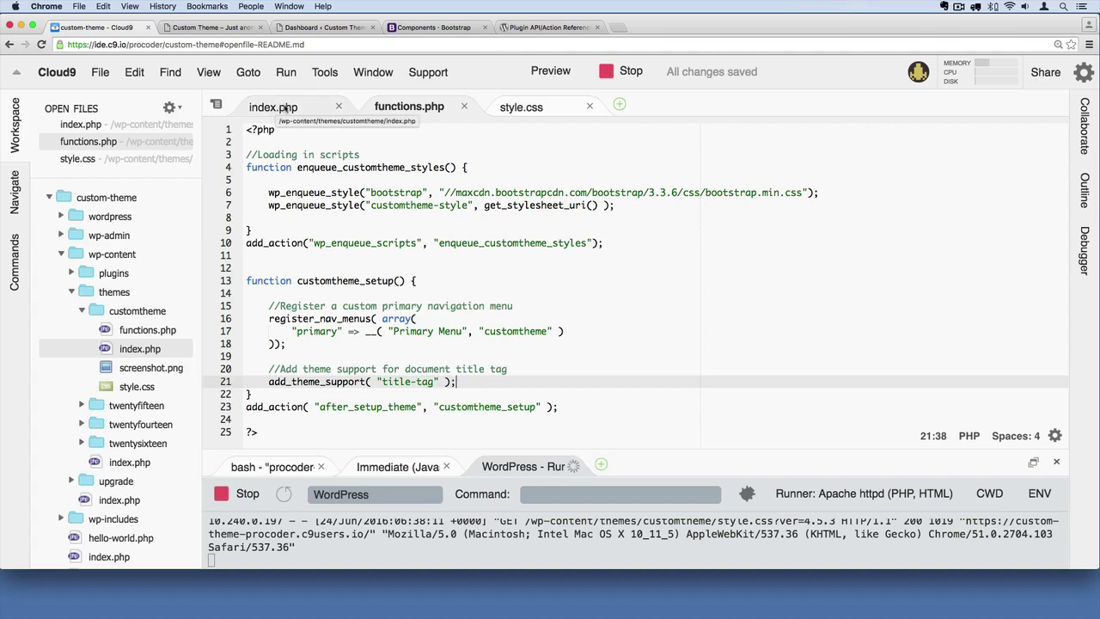
click(323, 27)
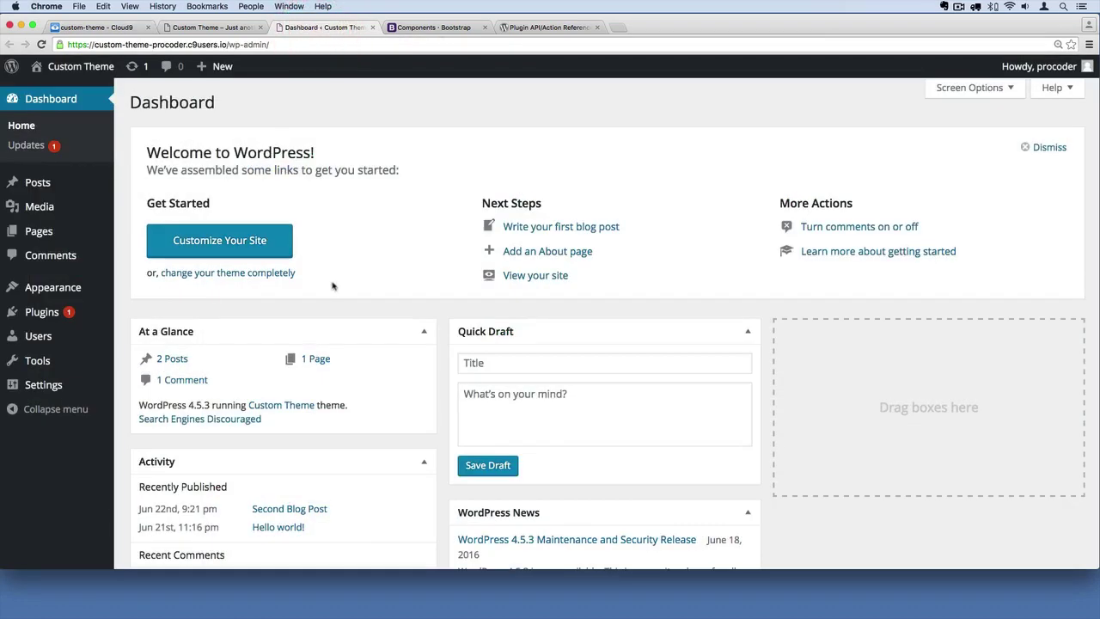
mouse_move(43, 385)
click(34, 385)
drag(383, 141, 275, 139)
click(442, 186)
drag(443, 185, 237, 183)
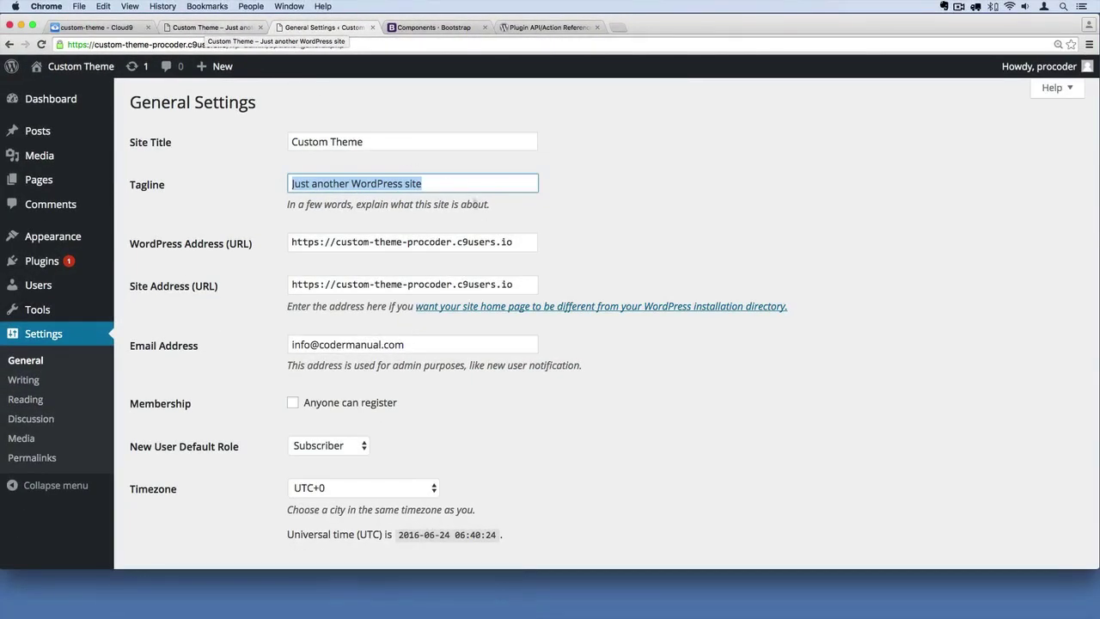
double_click(405, 141)
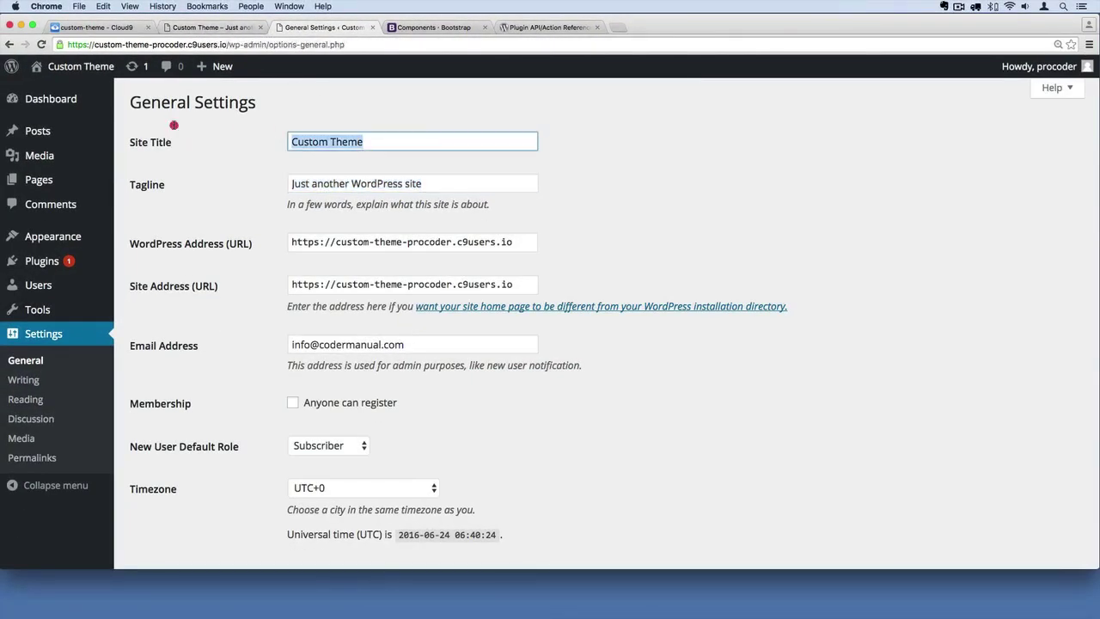
click(430, 143)
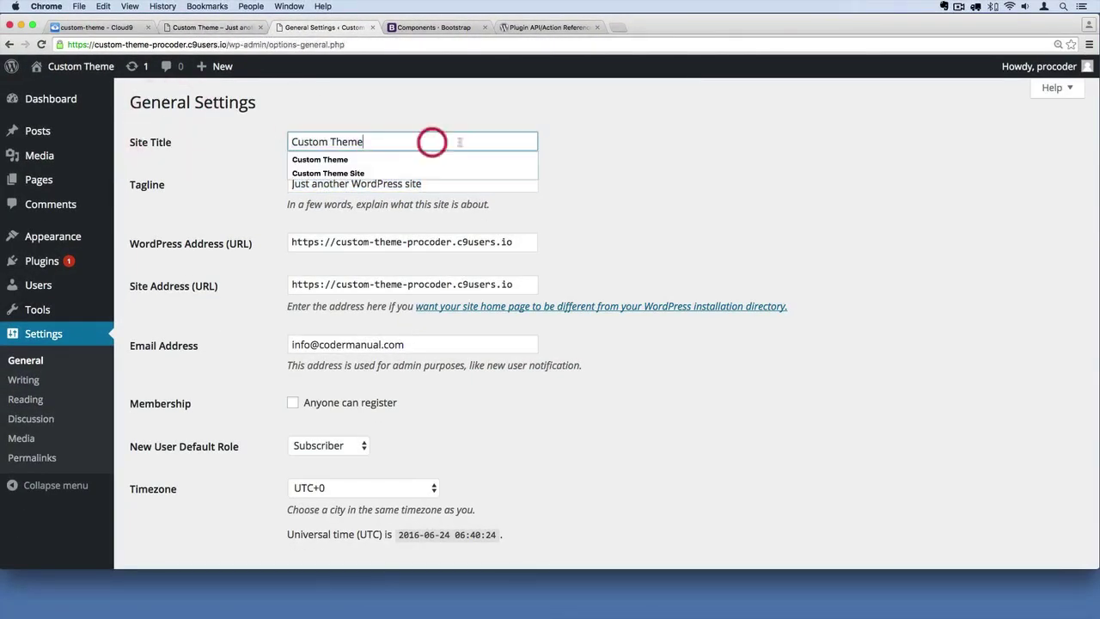
click(613, 149)
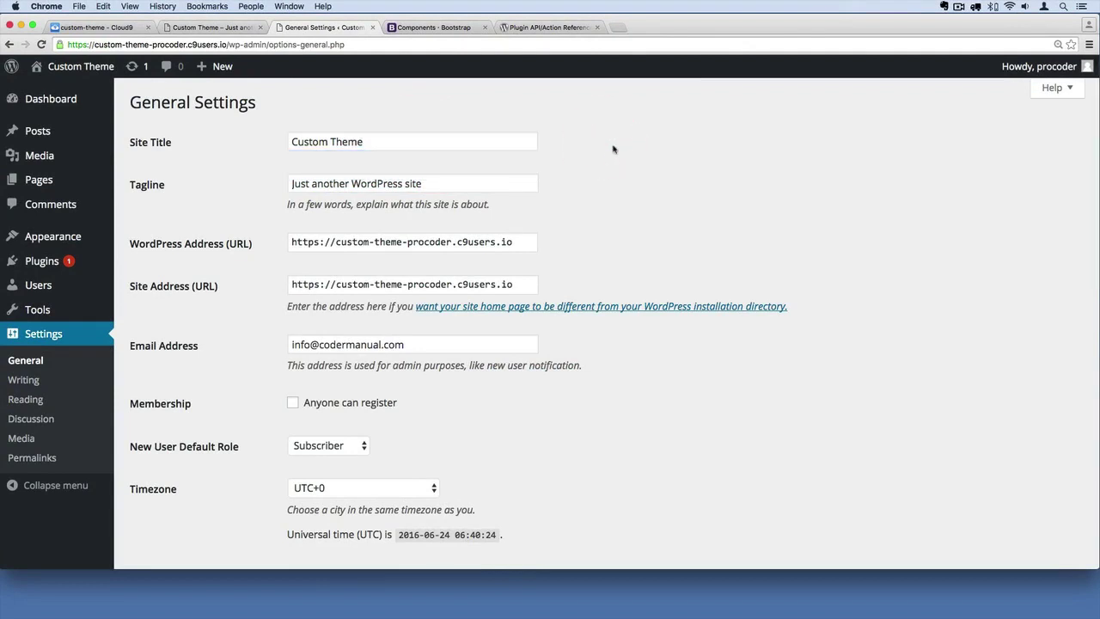
triple_click(432, 183)
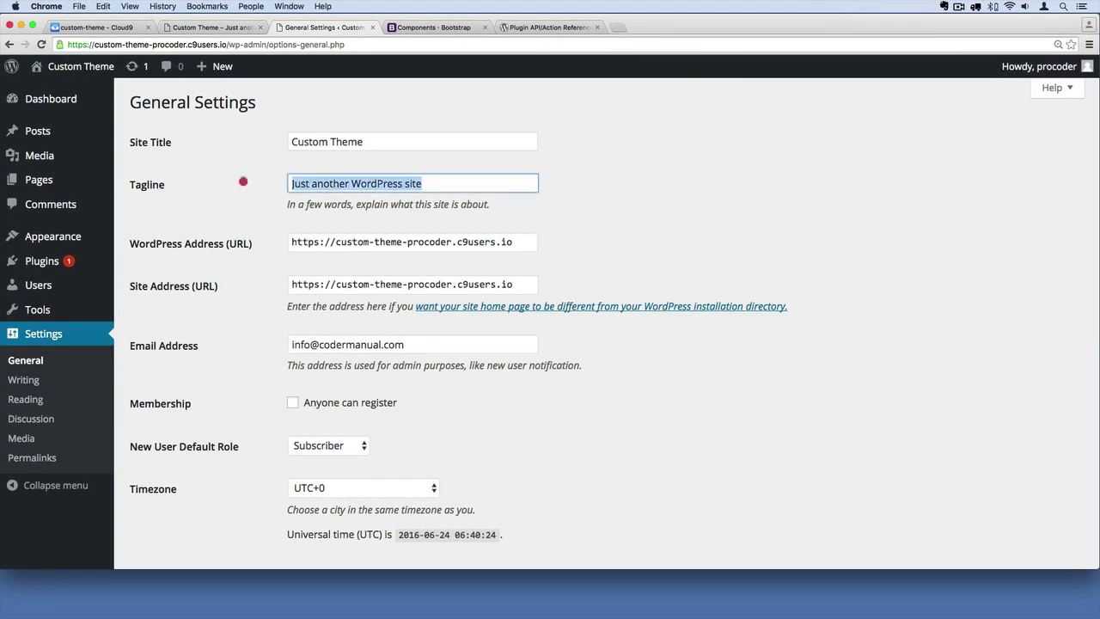
key(shift+Tab)
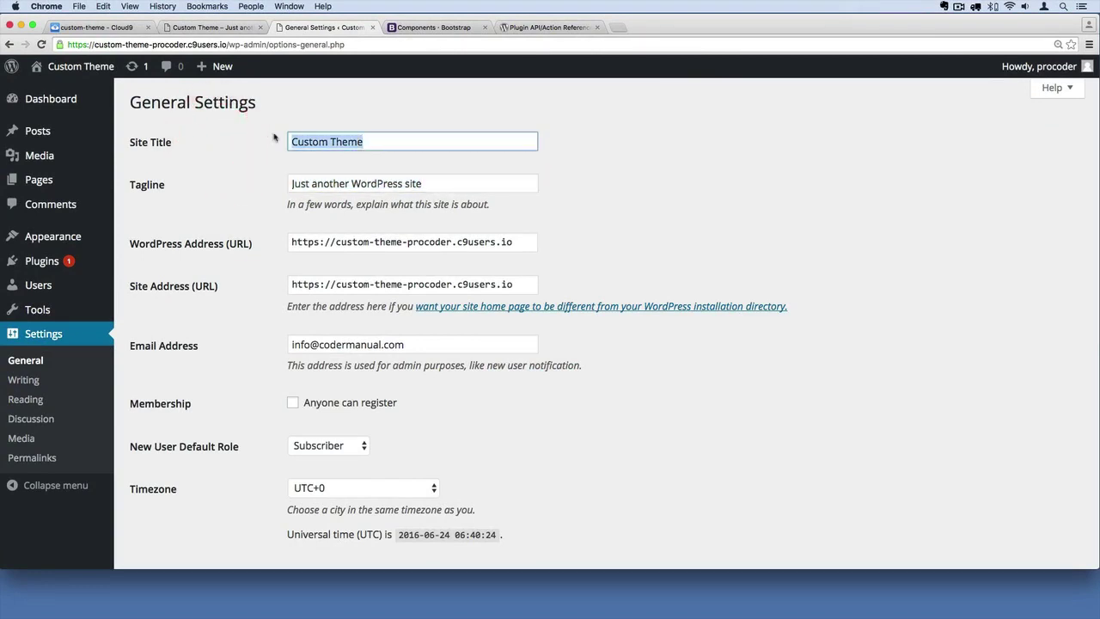
click(210, 27)
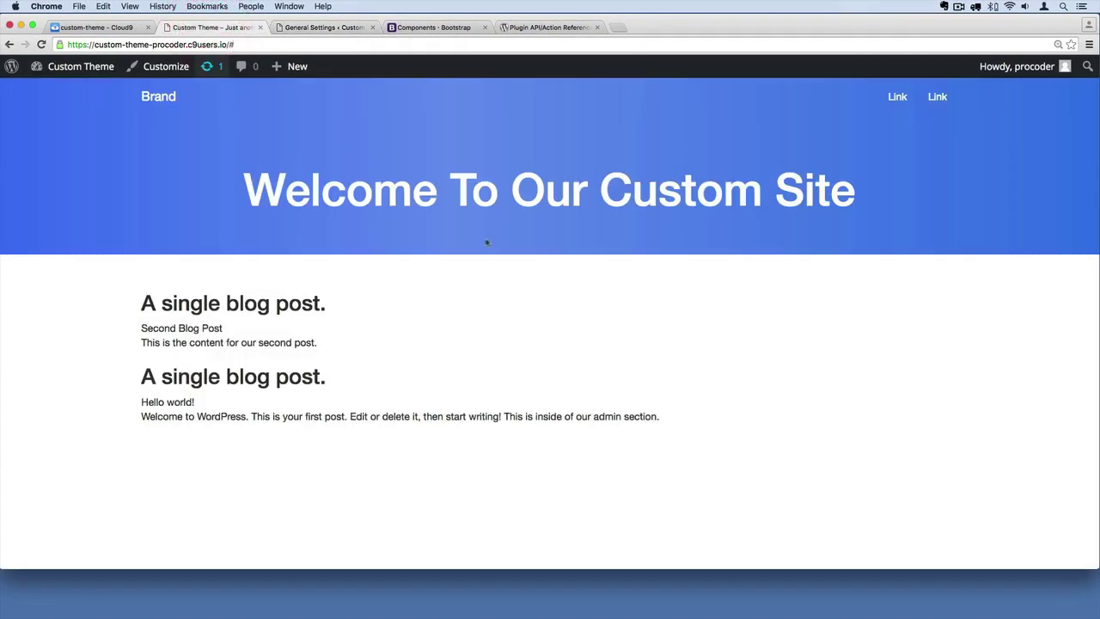
drag(593, 442, 134, 200)
click(126, 135)
click(322, 28)
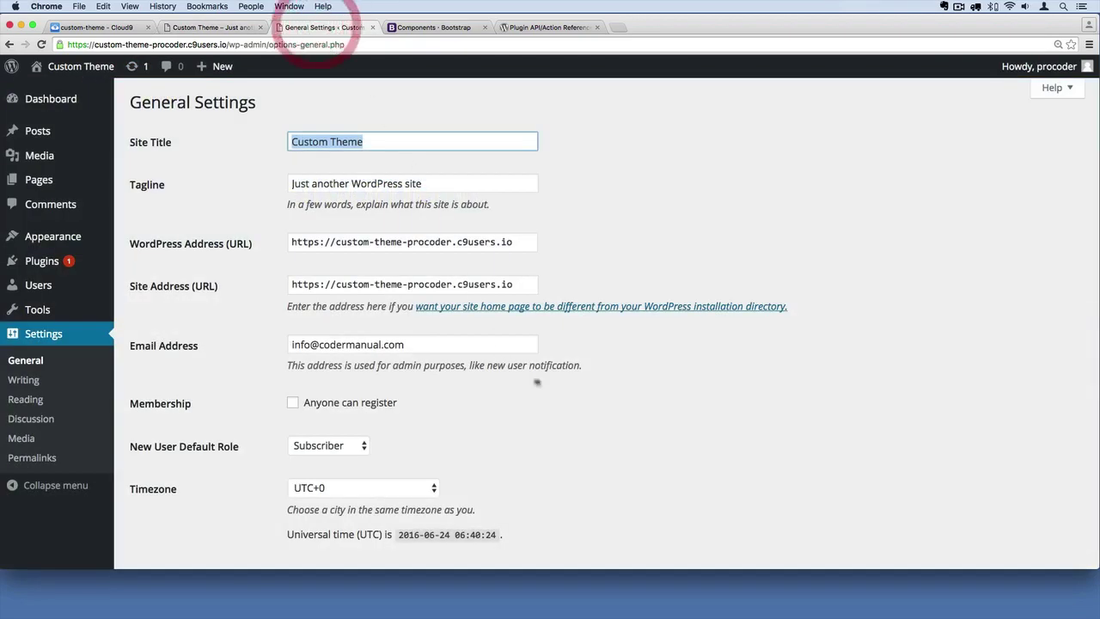
scroll(534, 367, down, 5)
scroll(534, 367, down, 5)
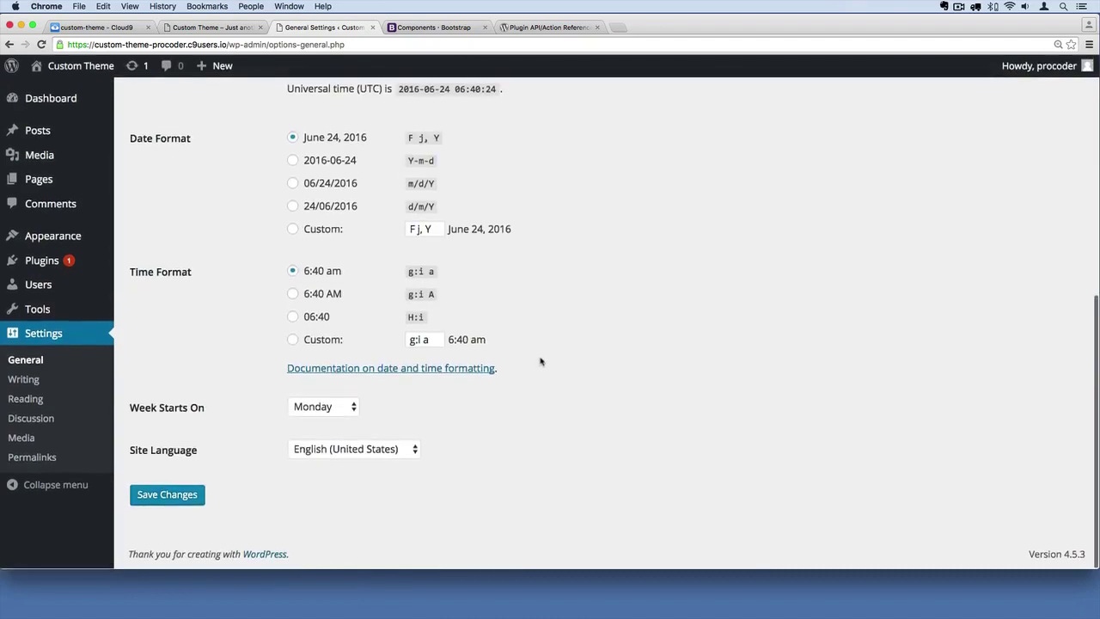
scroll(542, 361, up, 10)
click(577, 227)
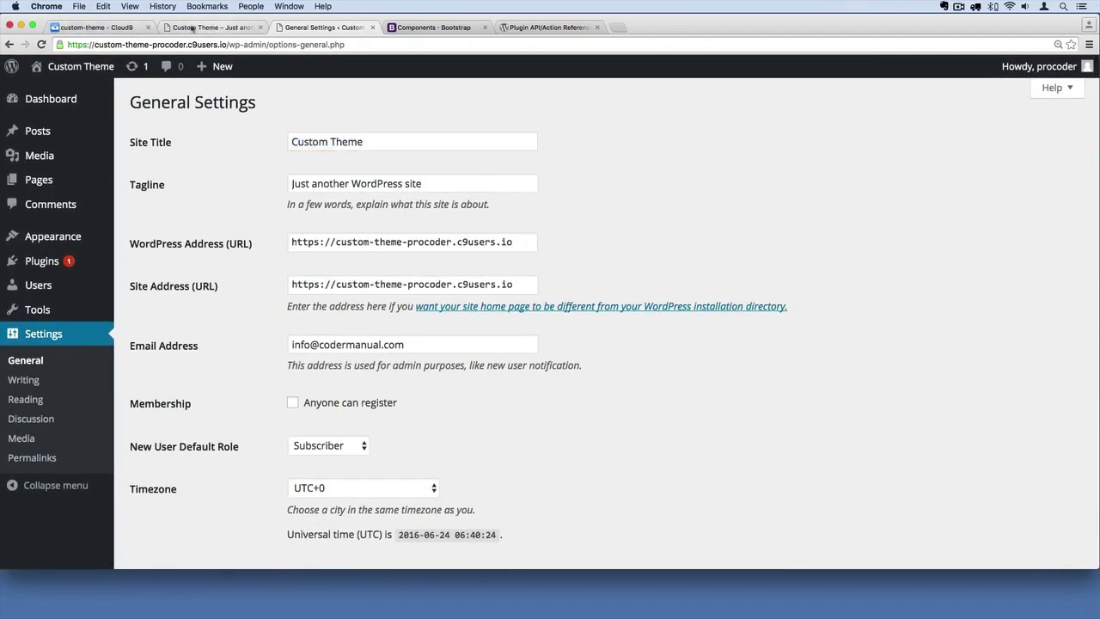
- Review index.php's hard-coded navbar links, then return to the General Settings page
click(97, 27)
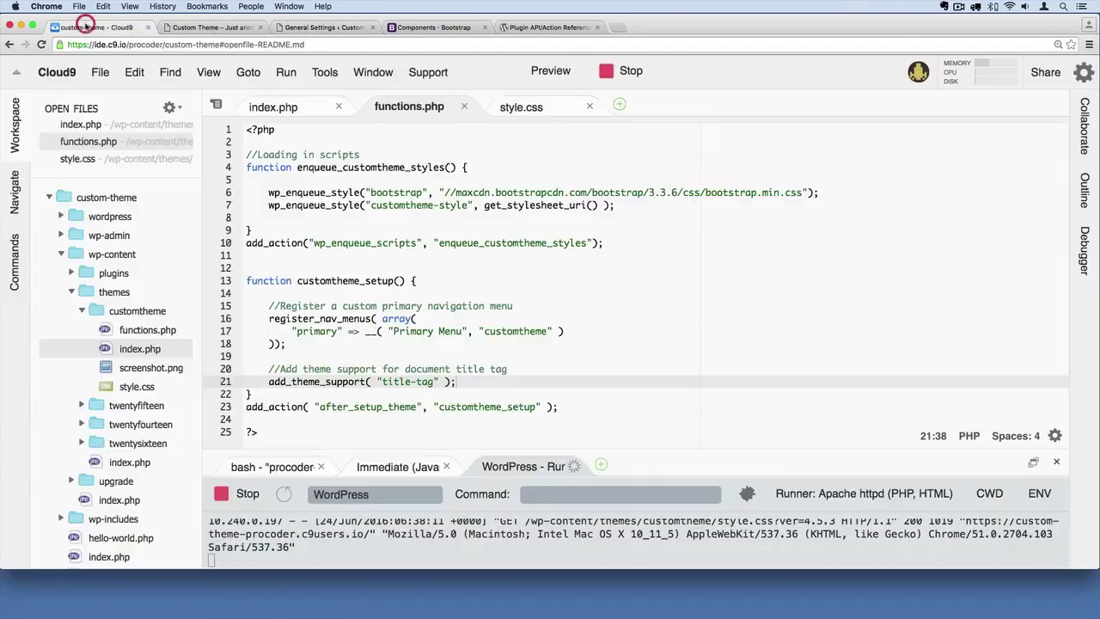
click(273, 107)
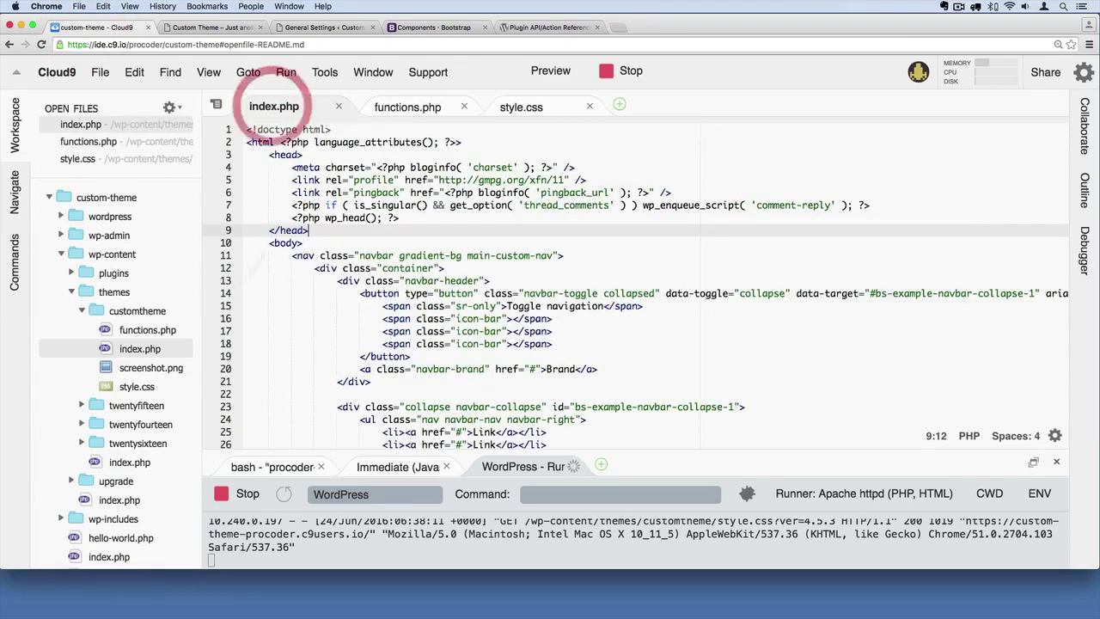
click(139, 348)
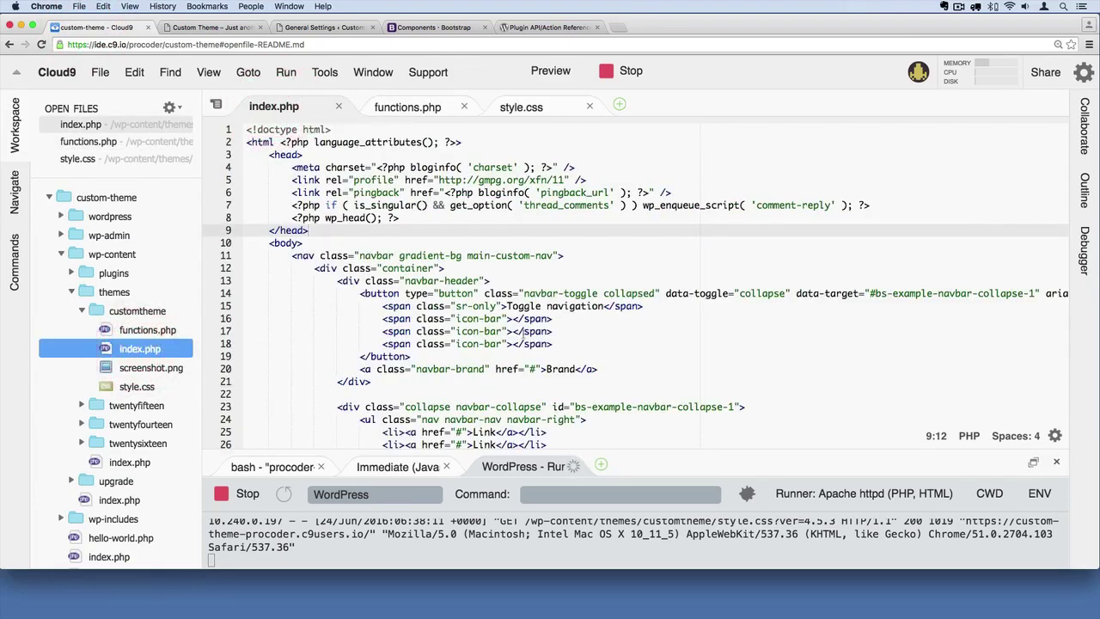
scroll(550, 330, down, 5)
scroll(584, 333, up, 5)
scroll(585, 333, down, 1)
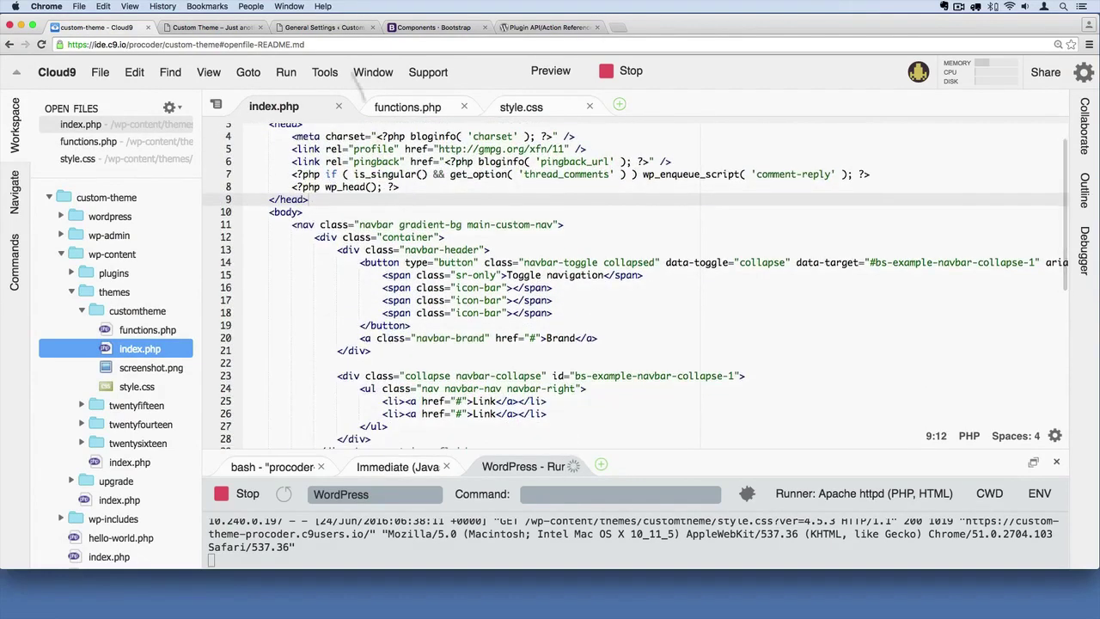
click(318, 26)
mouse_move(53, 236)
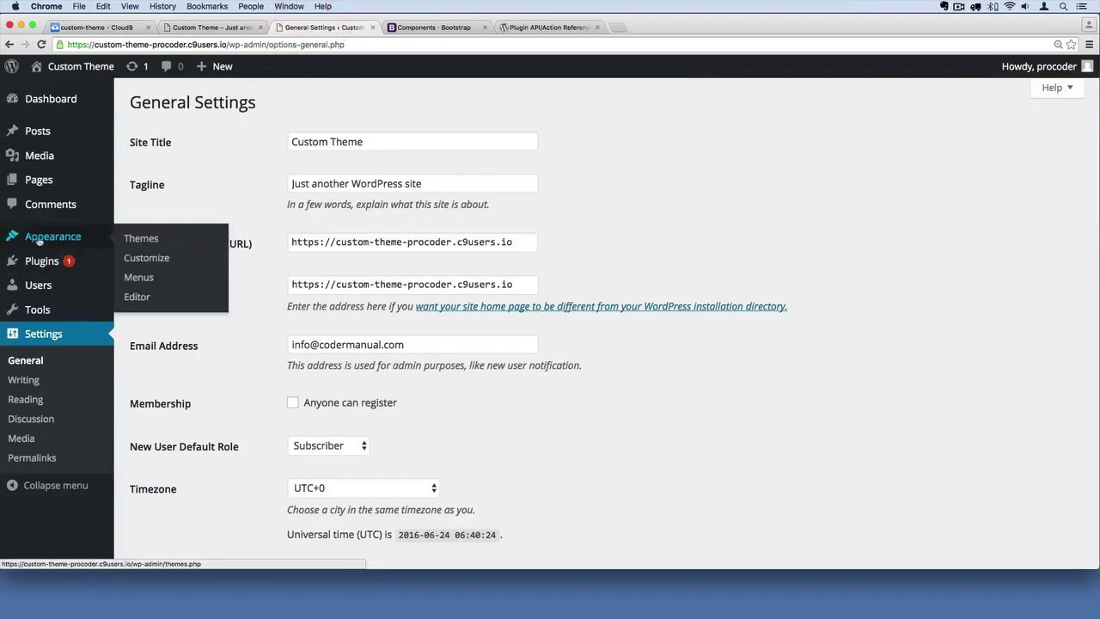
- Create Menu 1 and add the Second Blog Post and Hello world! posts to it
click(138, 278)
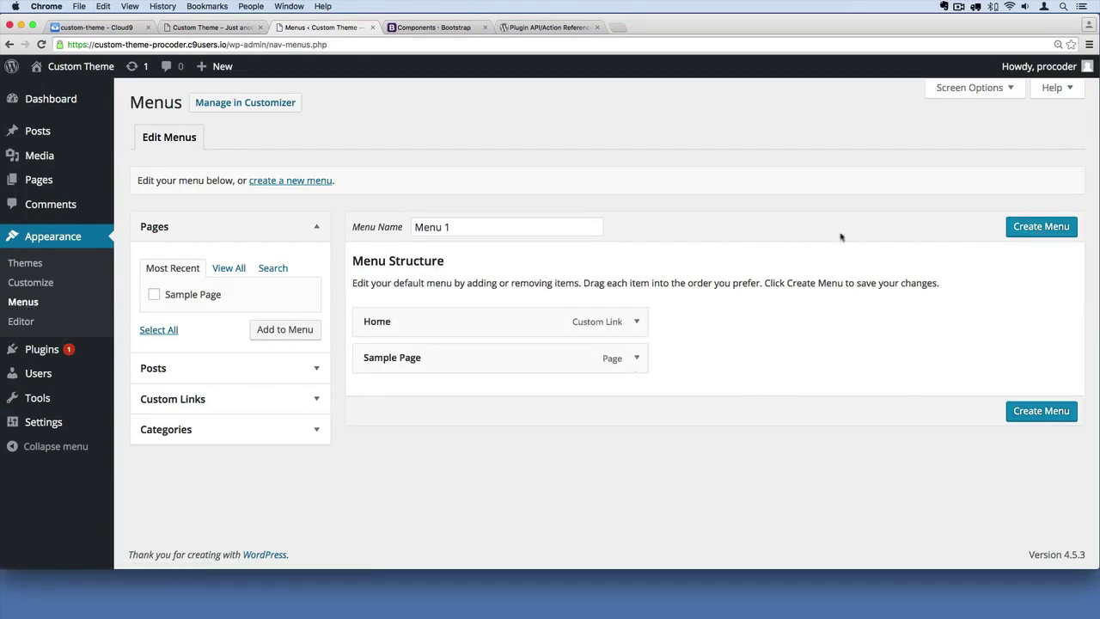
click(1036, 228)
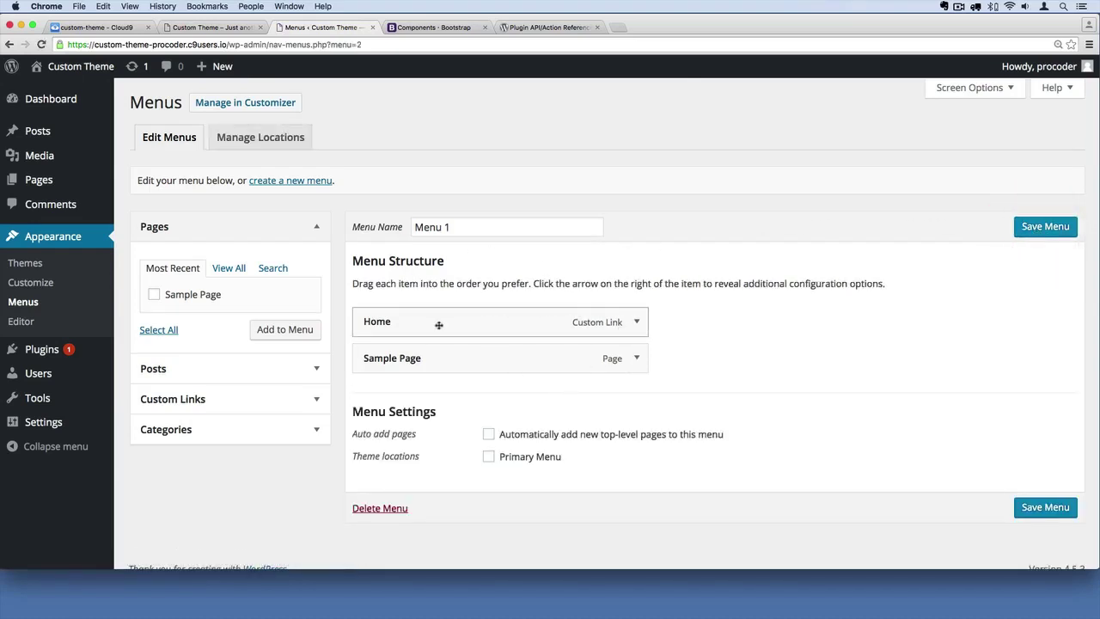
click(223, 368)
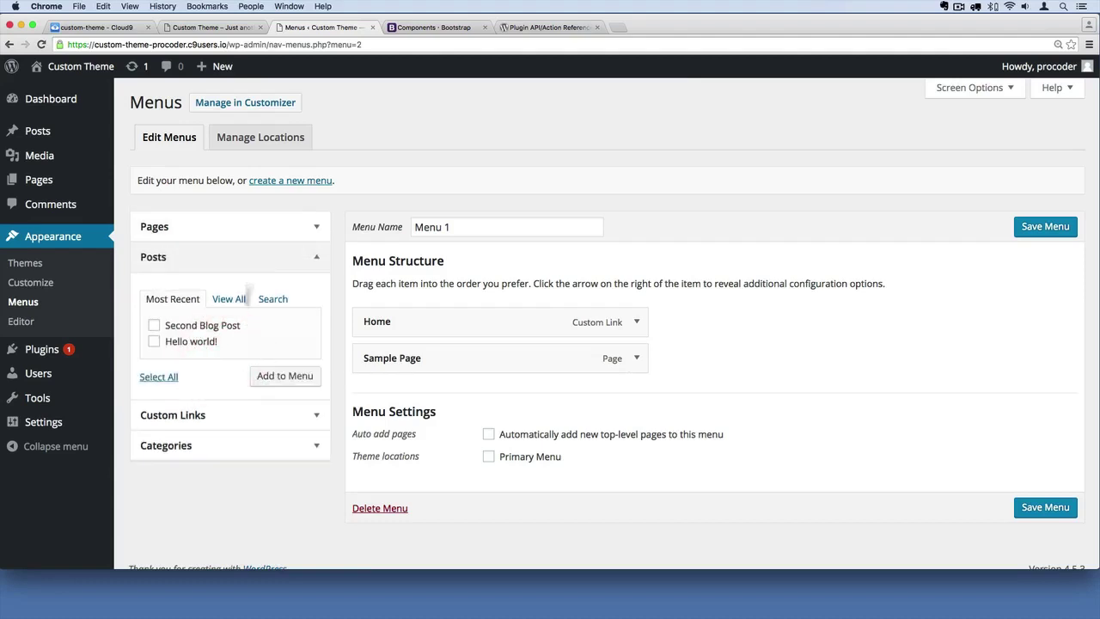
click(154, 326)
click(154, 341)
click(285, 376)
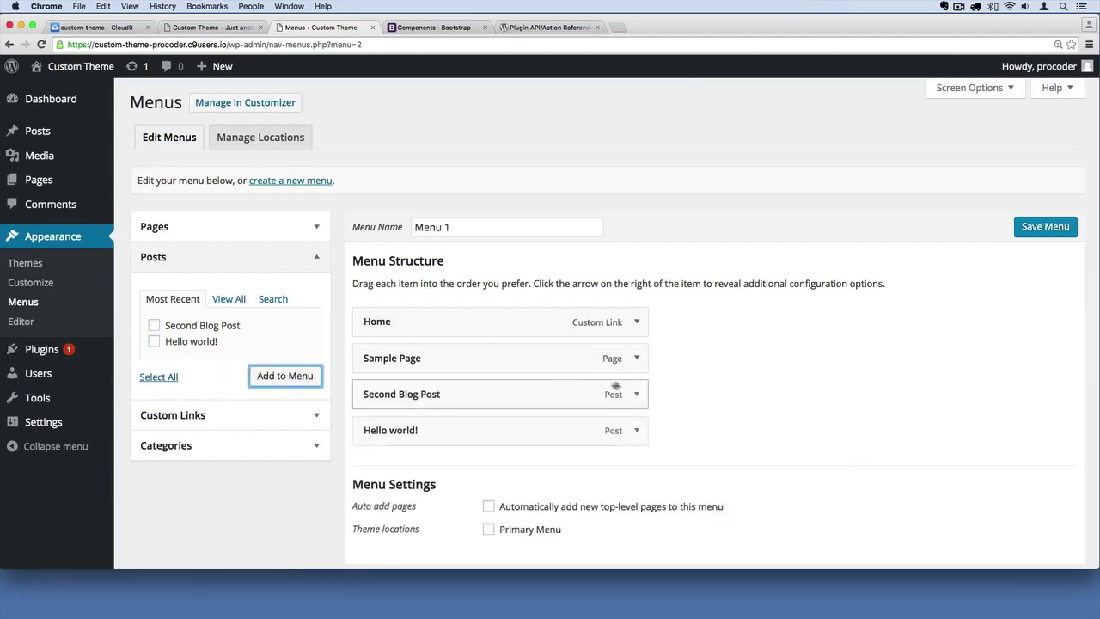
scroll(726, 404, down, 3)
scroll(727, 404, up, 1)
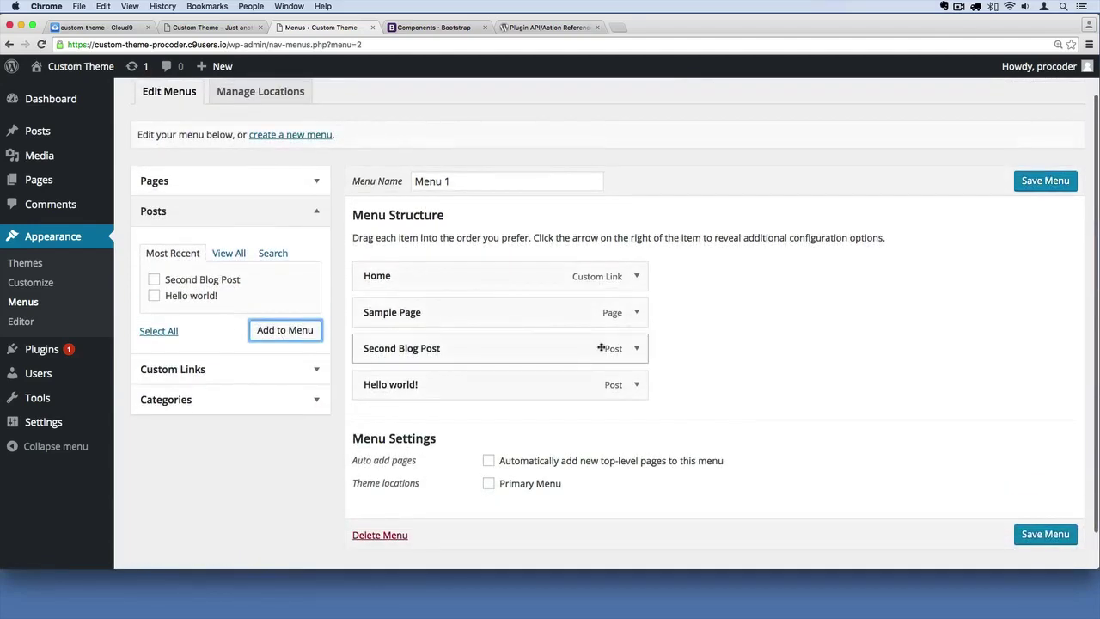
- Remove both posts, leaving Home and Sample Page, and save Menu 1
click(636, 348)
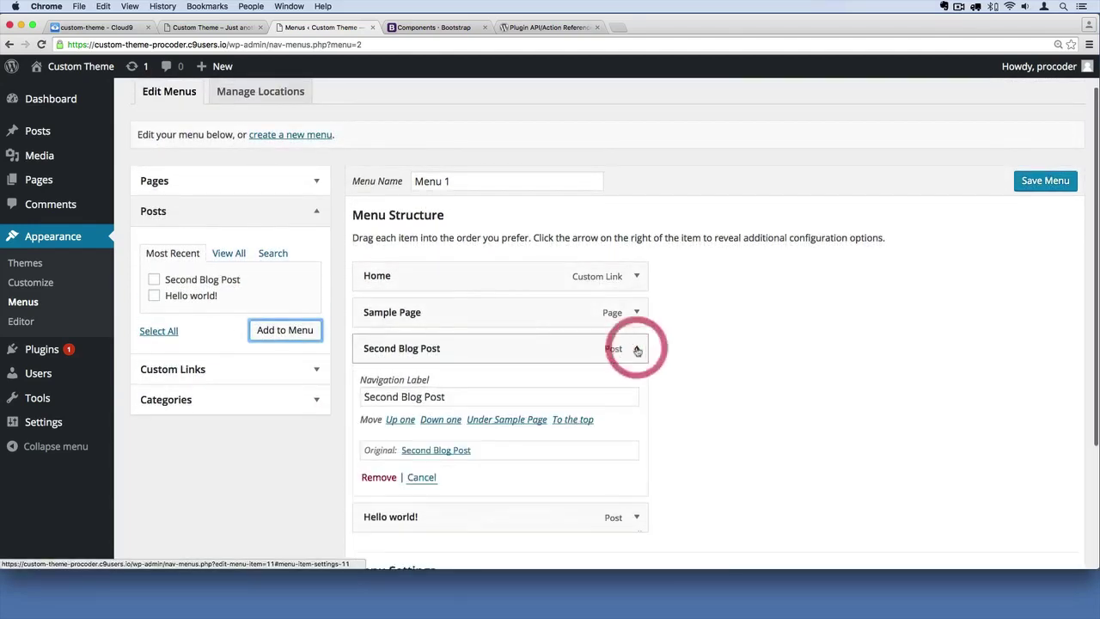
click(379, 477)
click(636, 348)
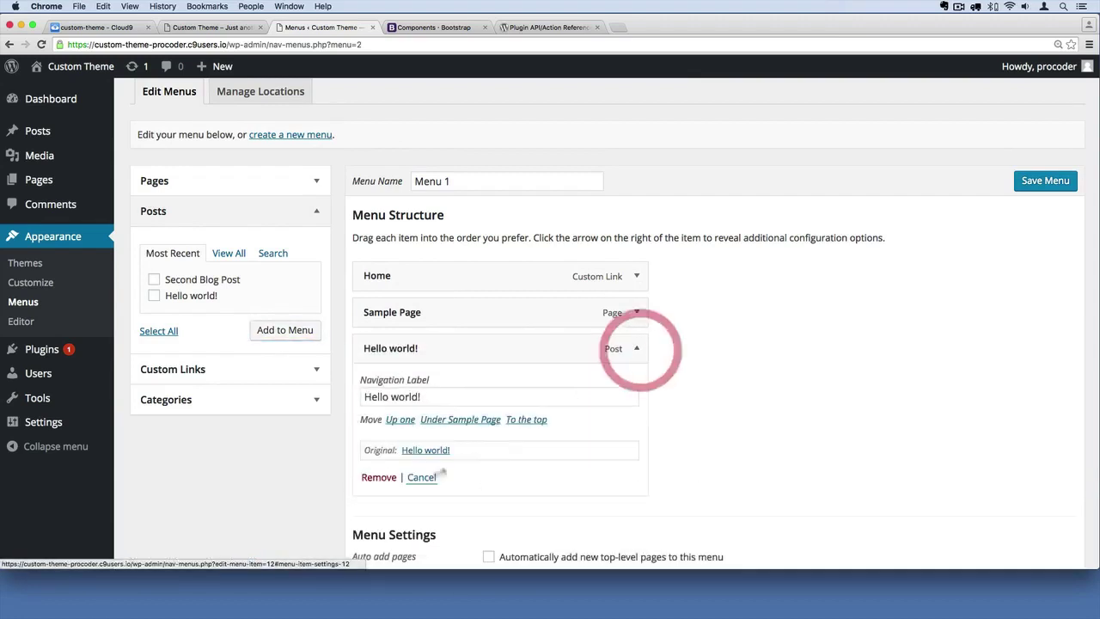
click(378, 477)
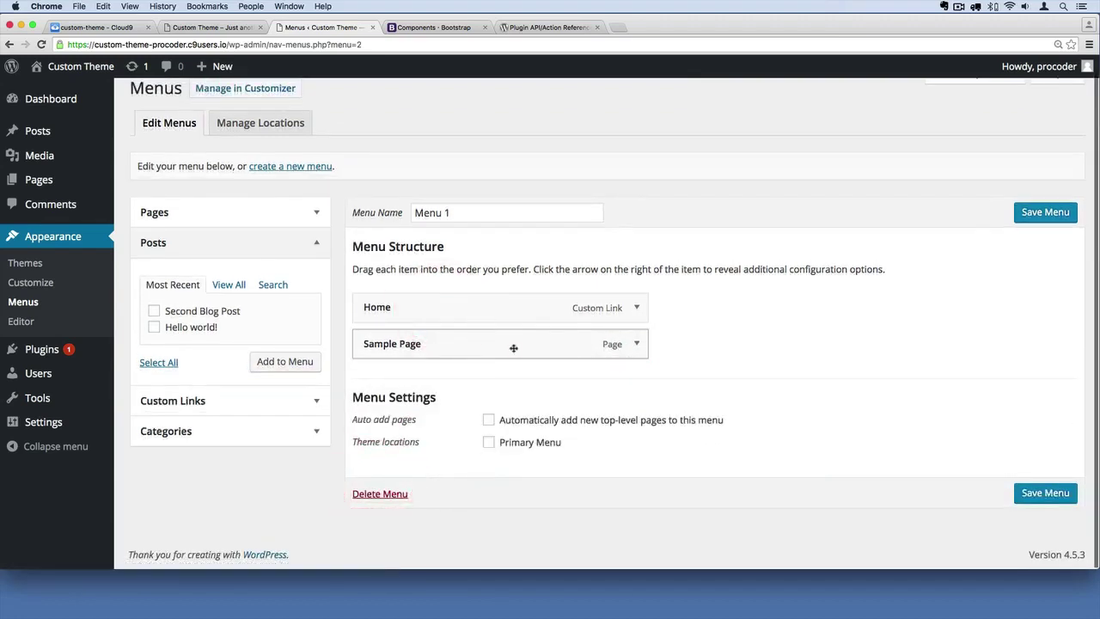
click(636, 344)
click(638, 309)
click(638, 308)
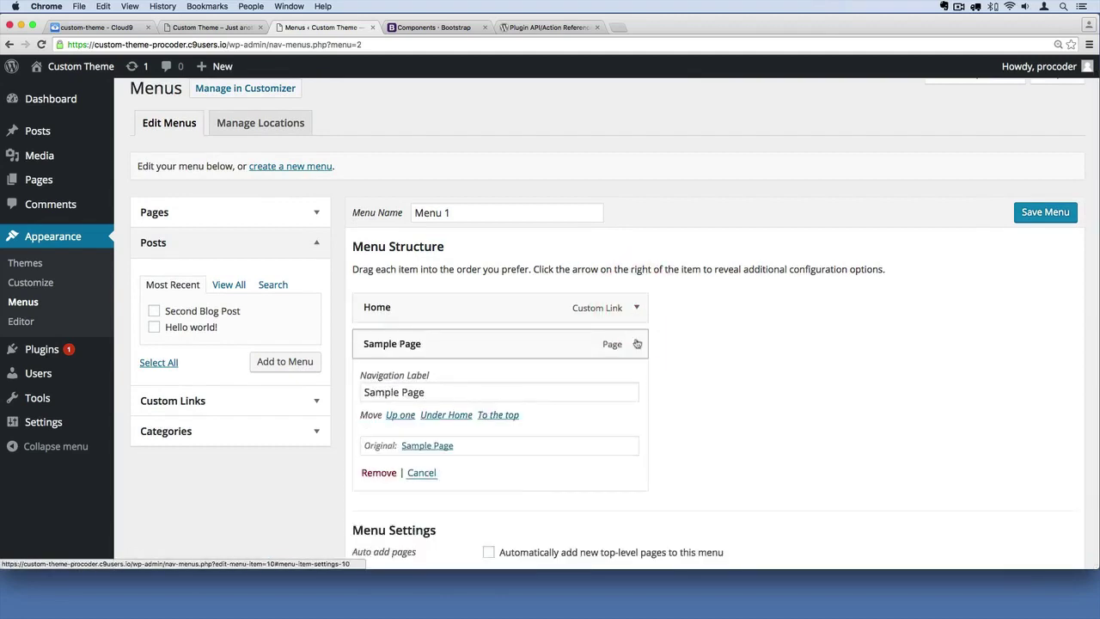
click(636, 344)
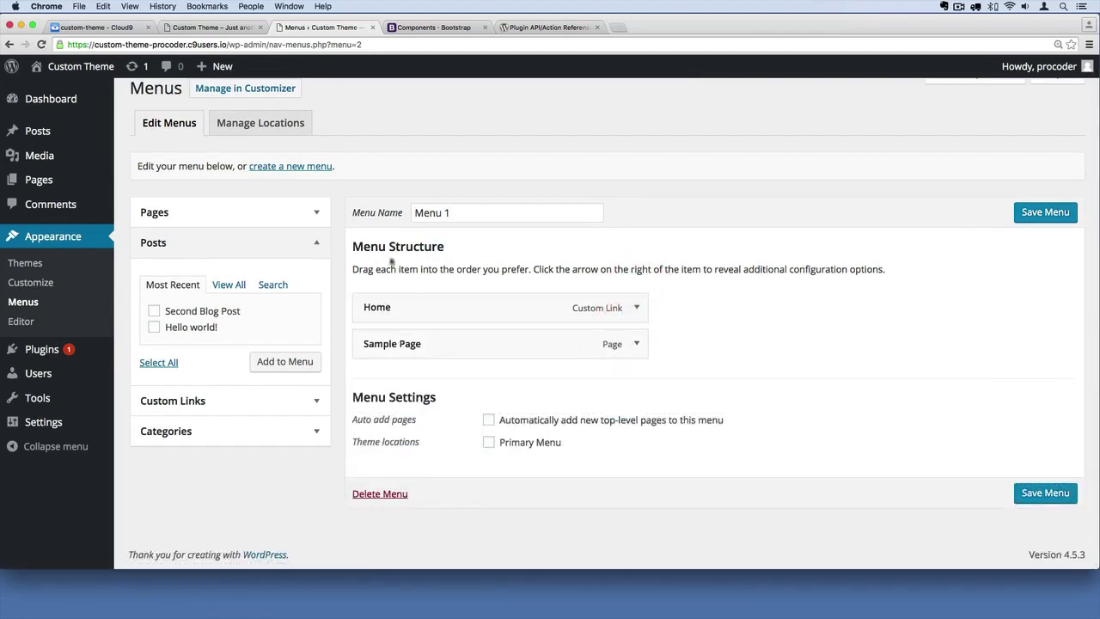
scroll(558, 219, up, 1)
click(249, 137)
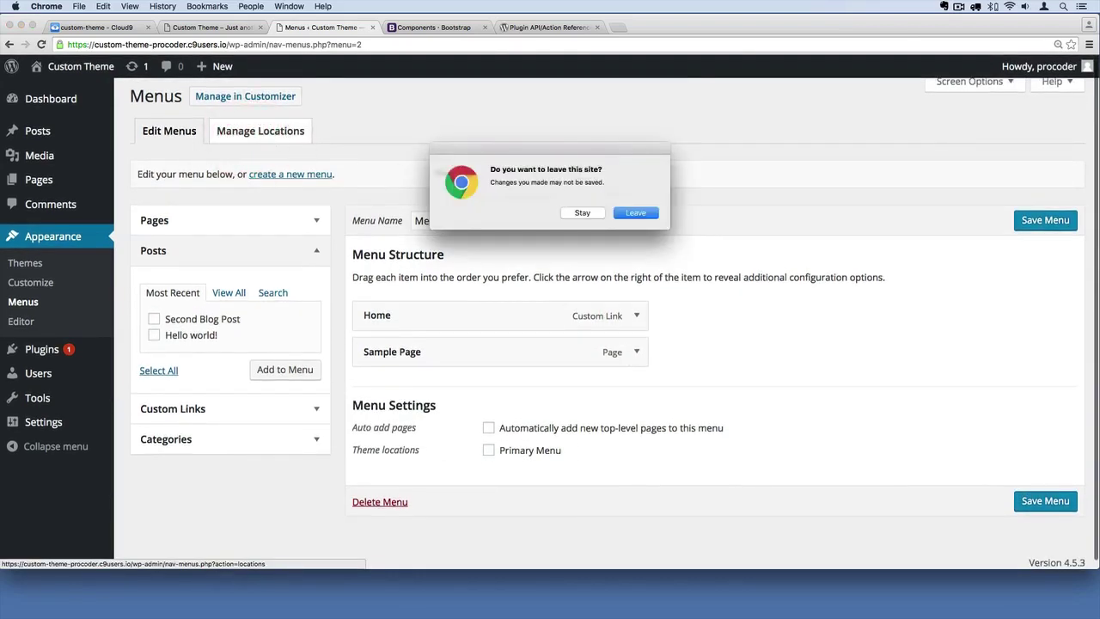
click(581, 212)
click(1046, 219)
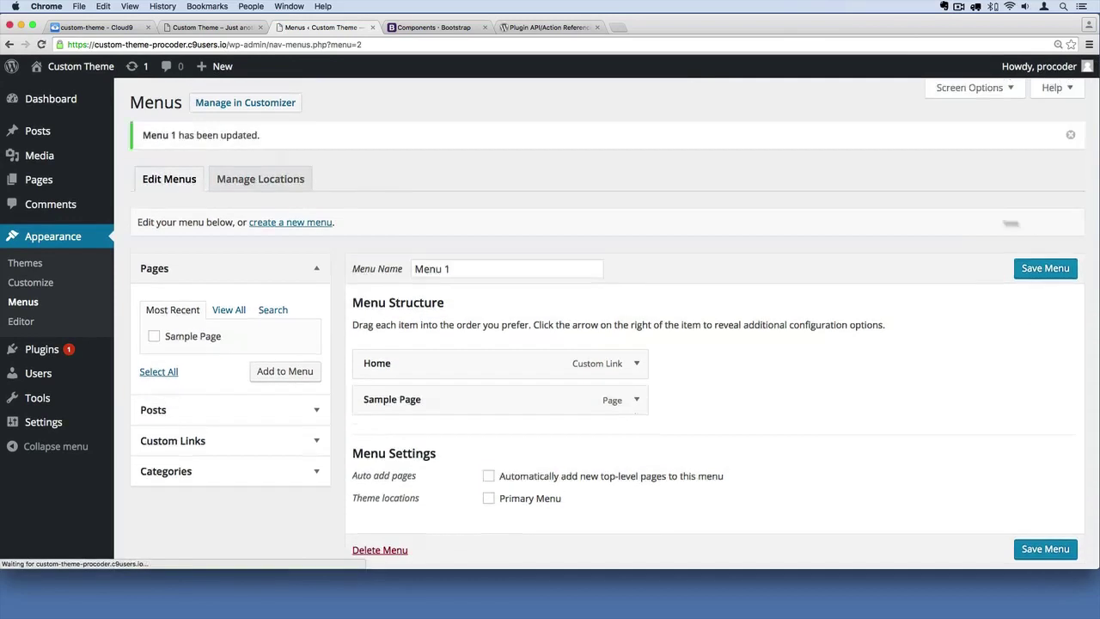
click(260, 179)
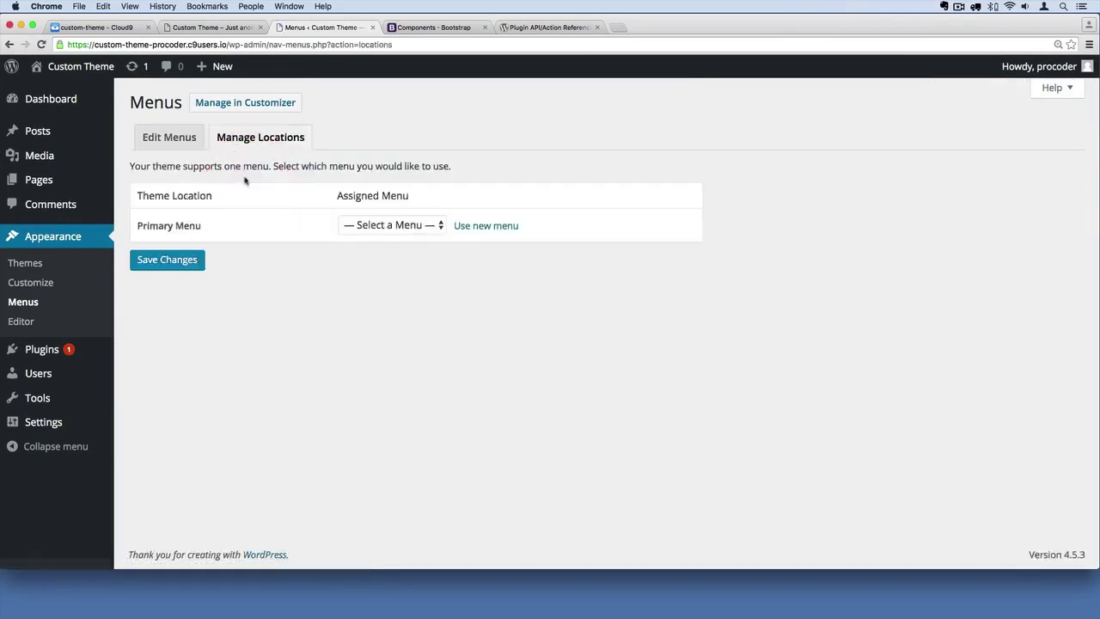
drag(205, 226, 145, 227)
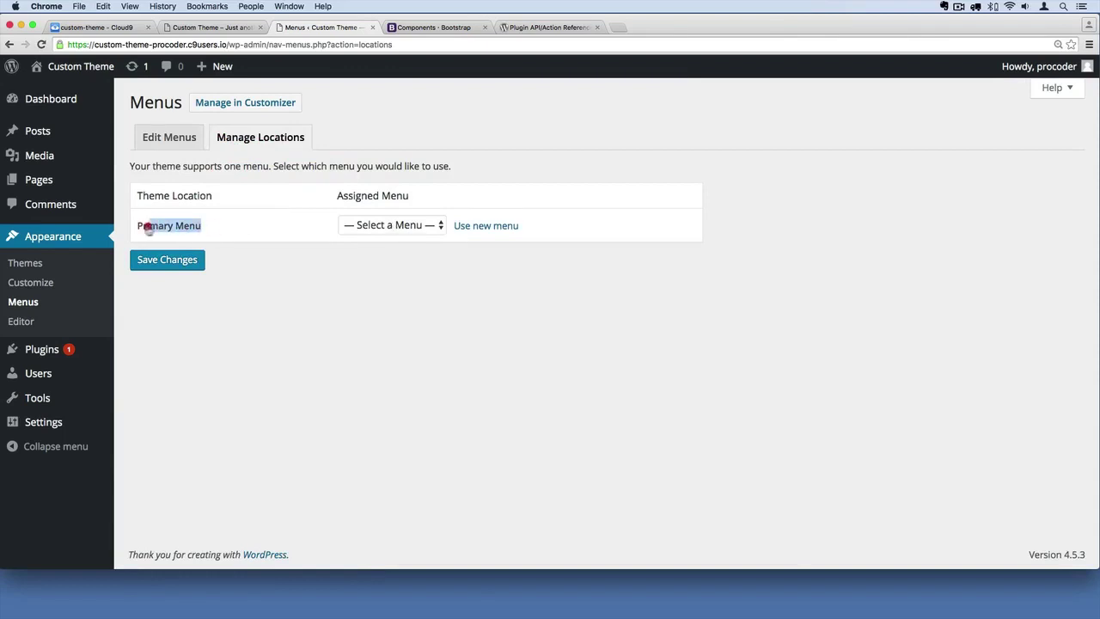
click(219, 230)
click(407, 226)
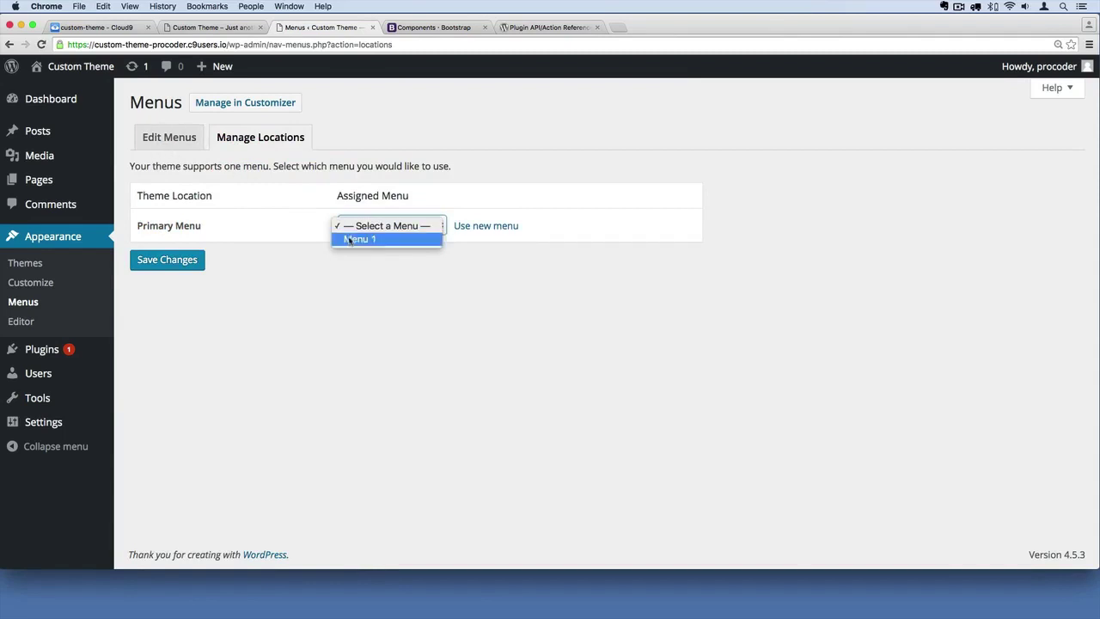
click(368, 239)
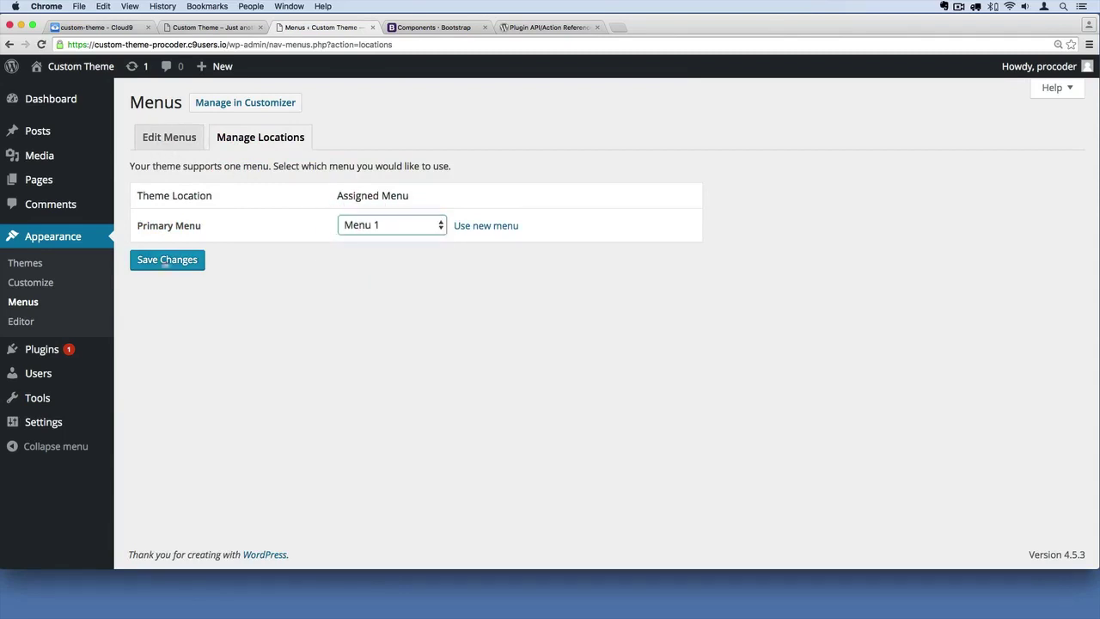
click(162, 259)
drag(204, 266, 140, 268)
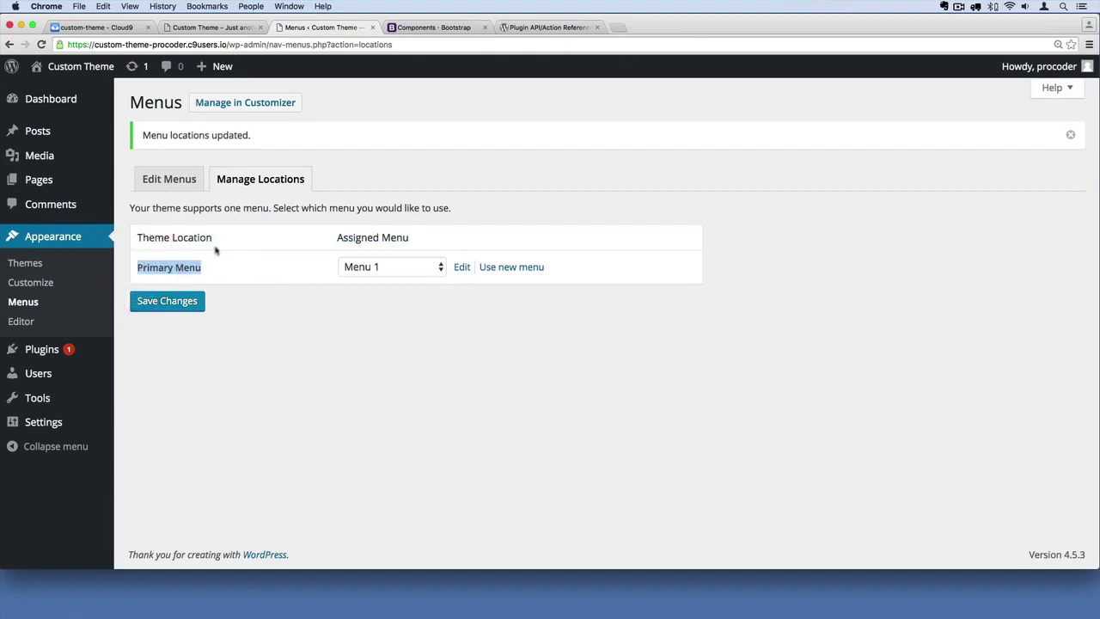
- Append 1 to the 'Primary Menu' label in register_nav_menus and save functions.php
click(93, 27)
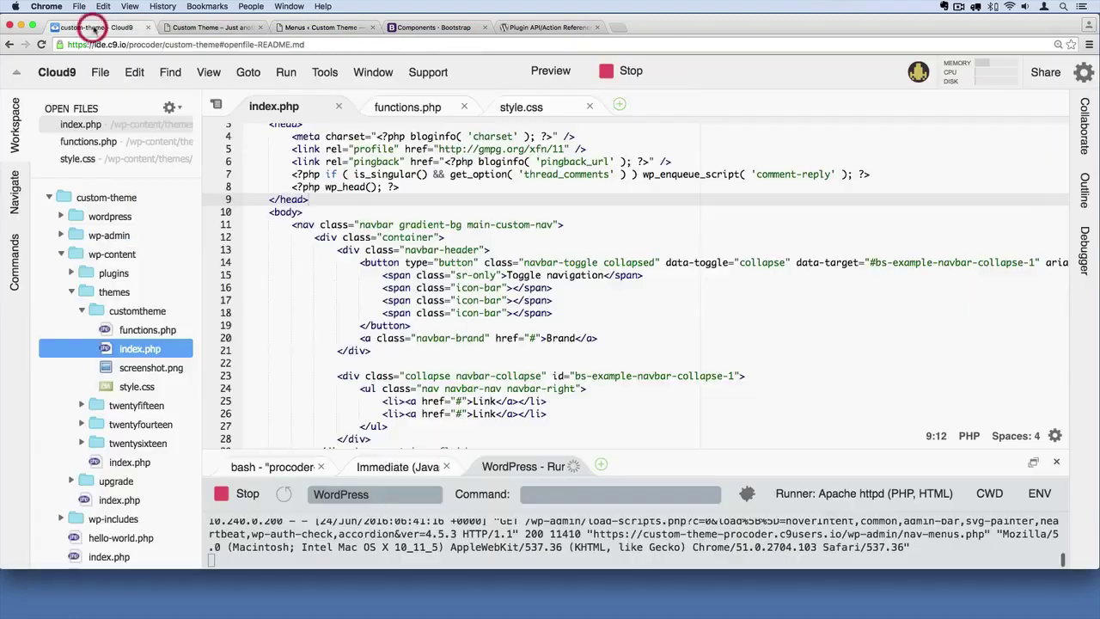
click(407, 106)
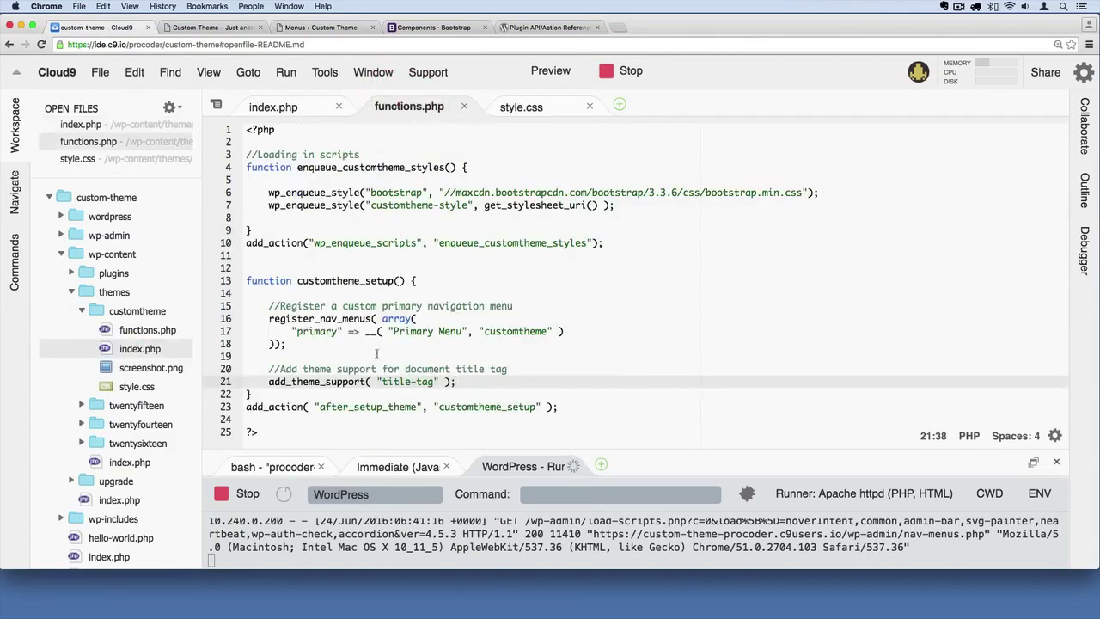
scroll(381, 352, down, 2)
drag(293, 297, 585, 298)
click(540, 311)
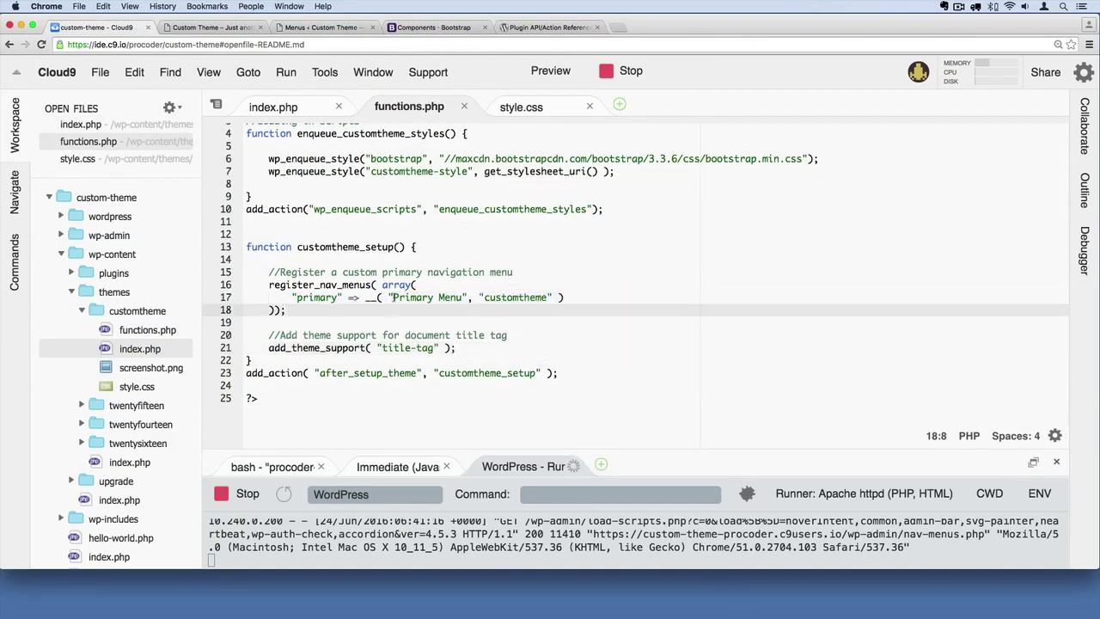
drag(387, 297, 479, 298)
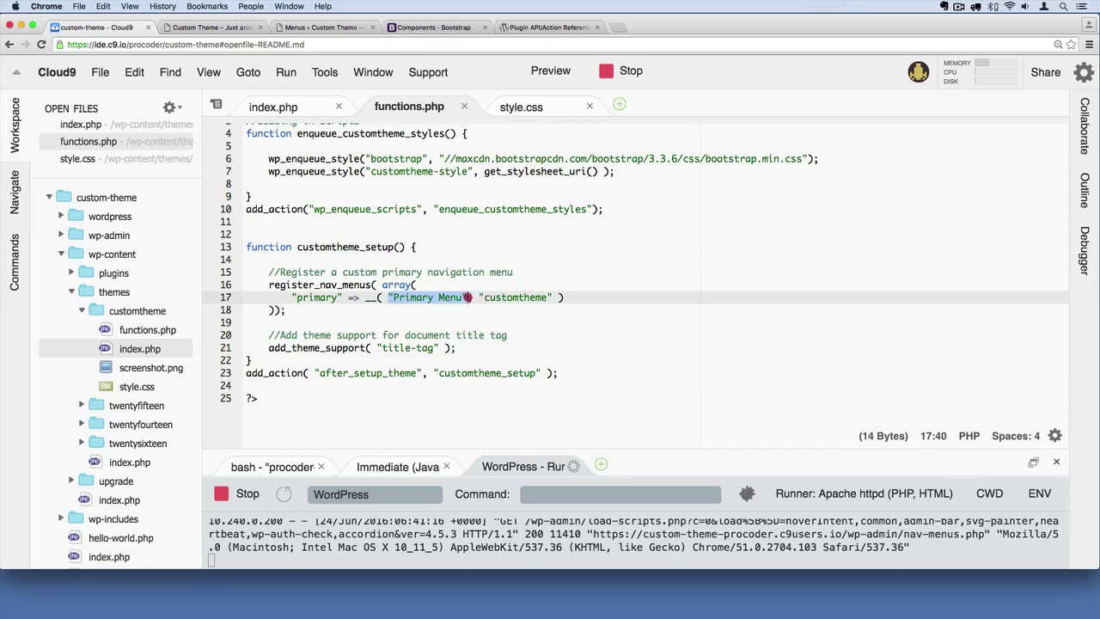
click(459, 298)
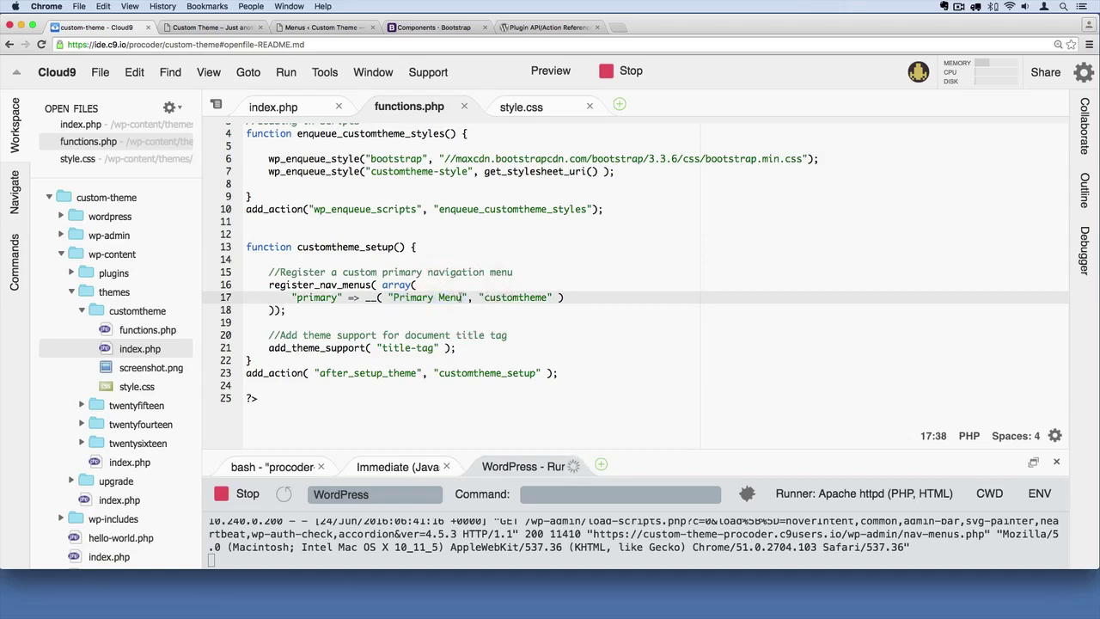
drag(286, 311, 264, 285)
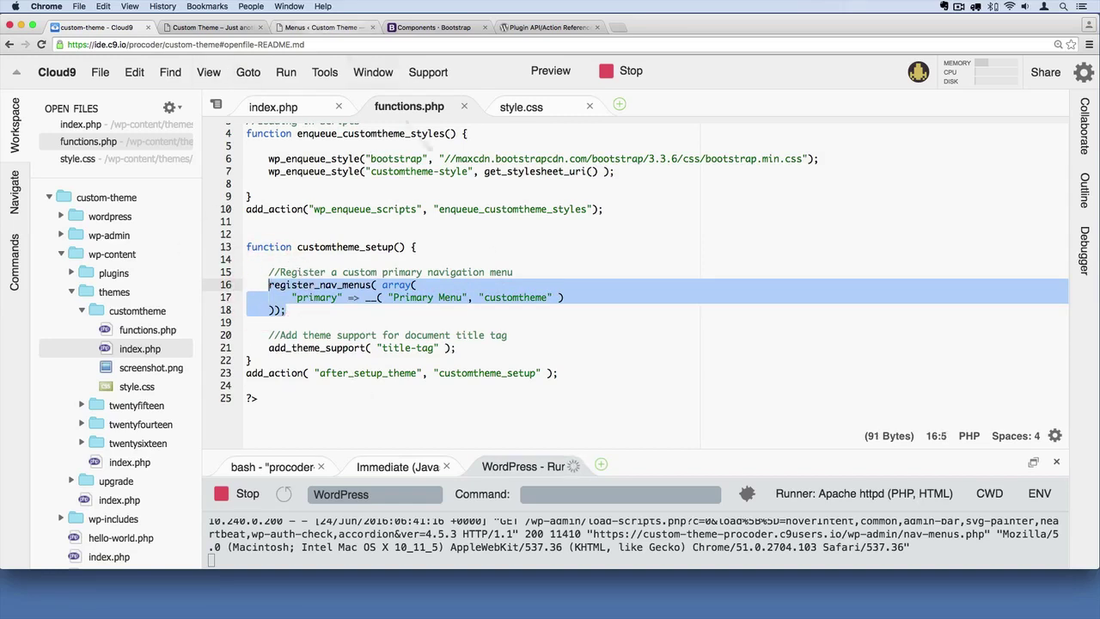
click(426, 324)
drag(394, 297, 469, 298)
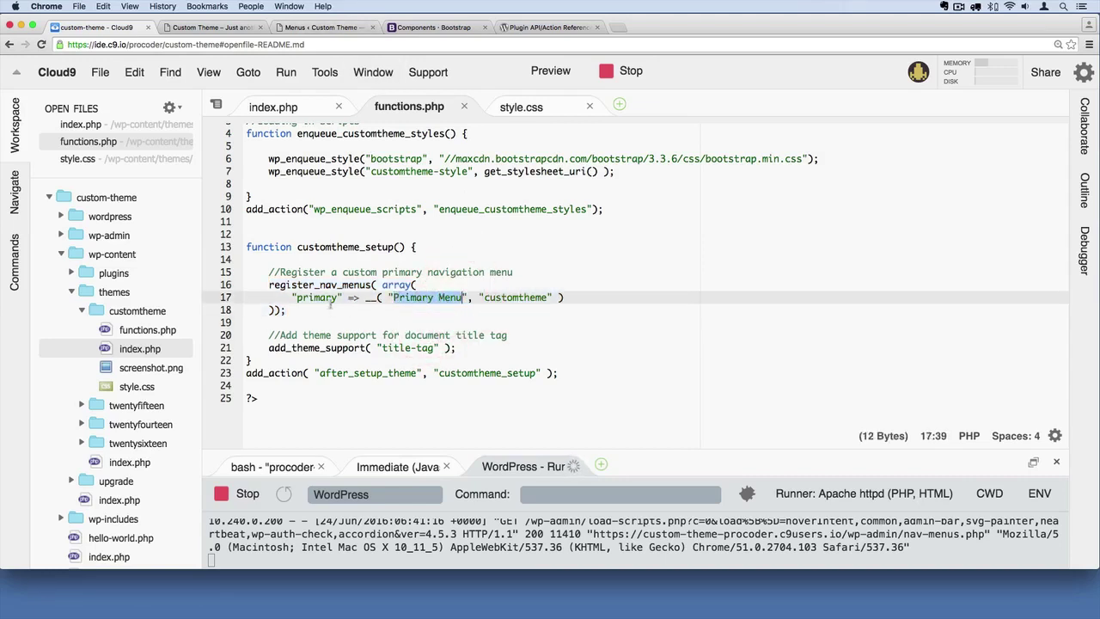
drag(344, 297, 292, 298)
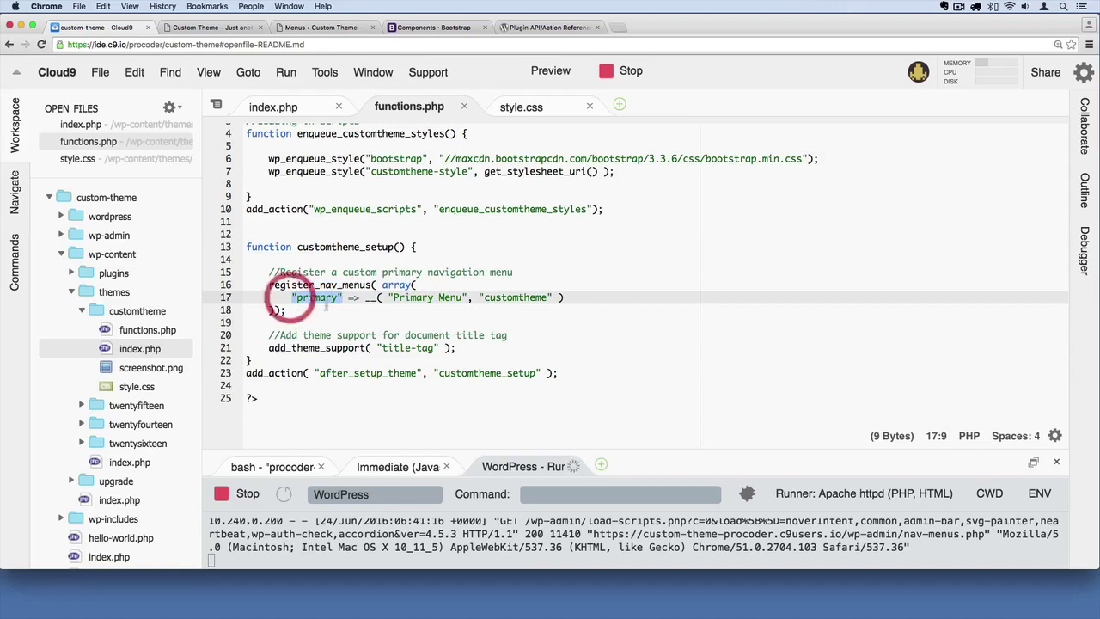
click(326, 313)
click(463, 298)
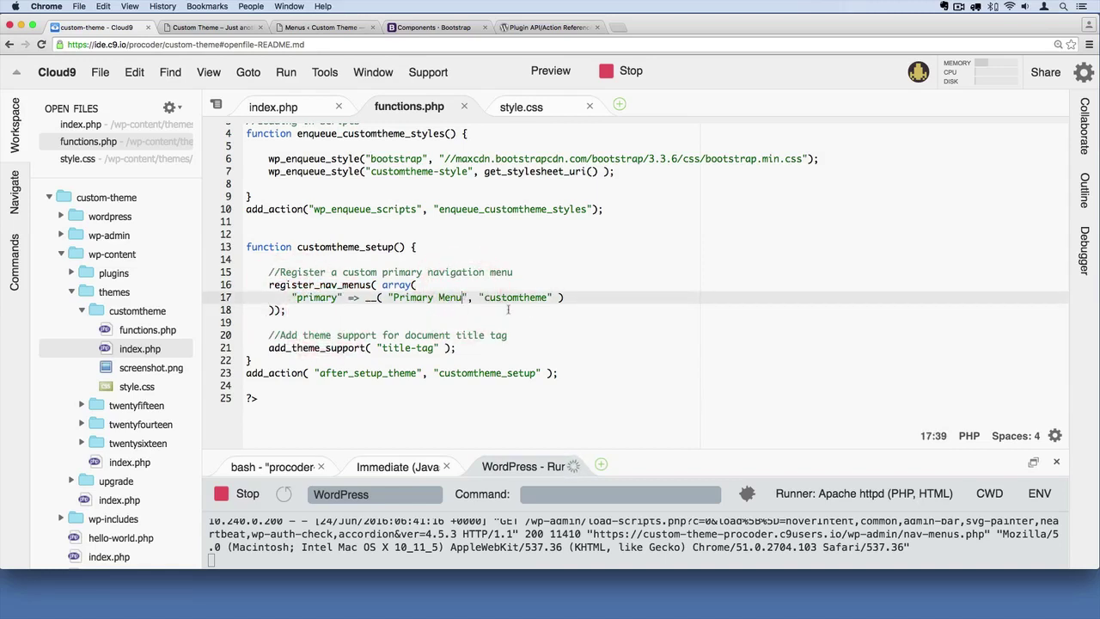
text(1)
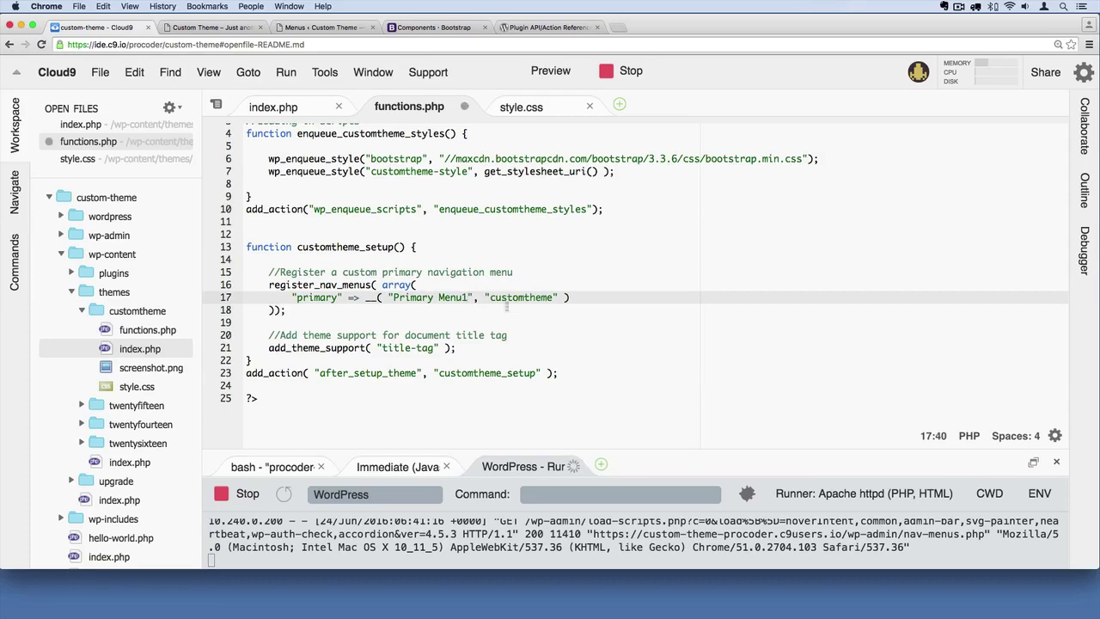
key(super+s)
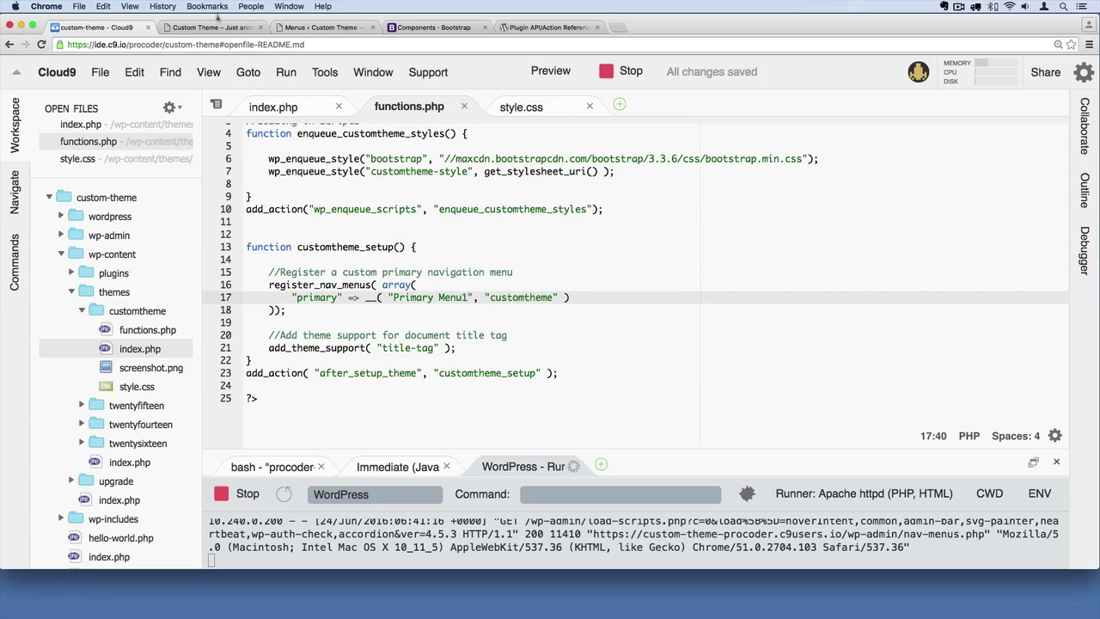
- Reload the Manage Locations page and confirm the theme location now reads 'Primary Menu1'
click(318, 28)
click(351, 300)
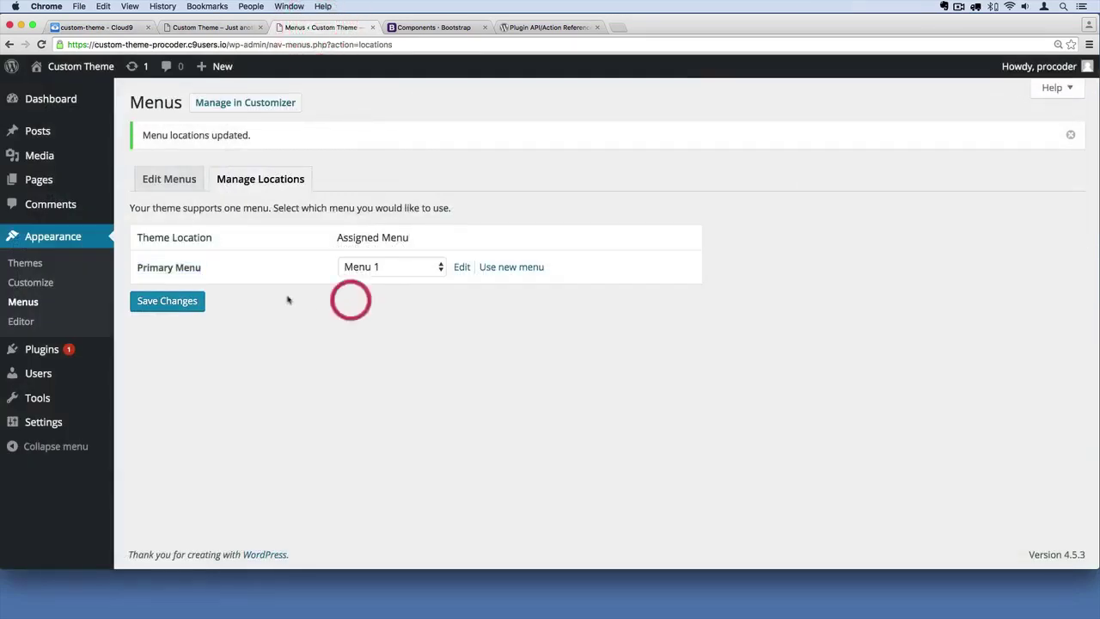
drag(210, 273, 138, 262)
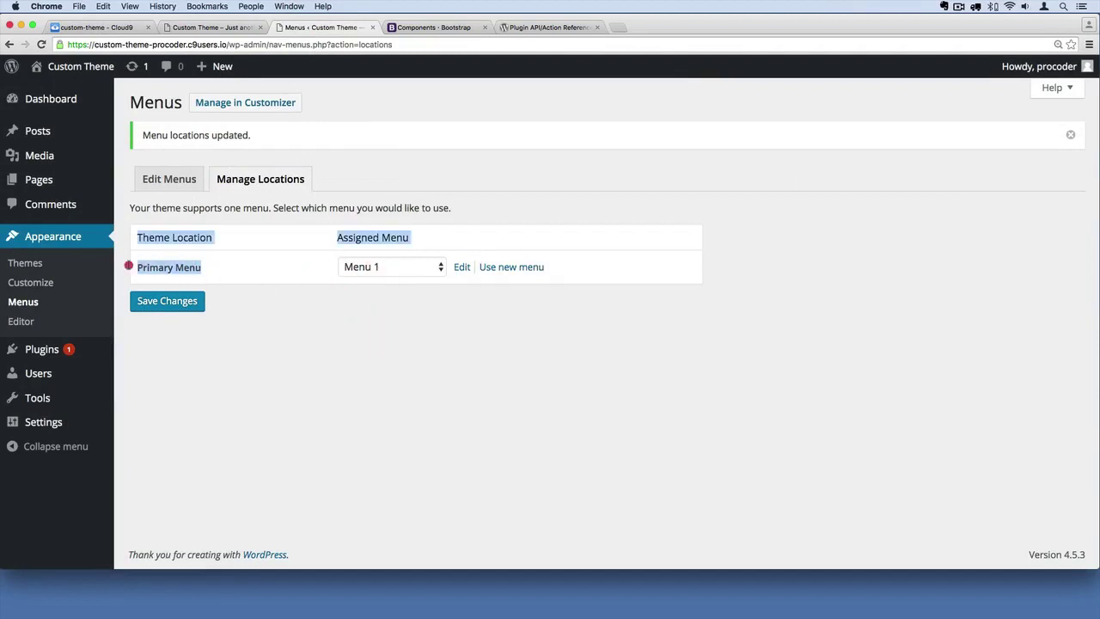
click(238, 273)
key(super+r)
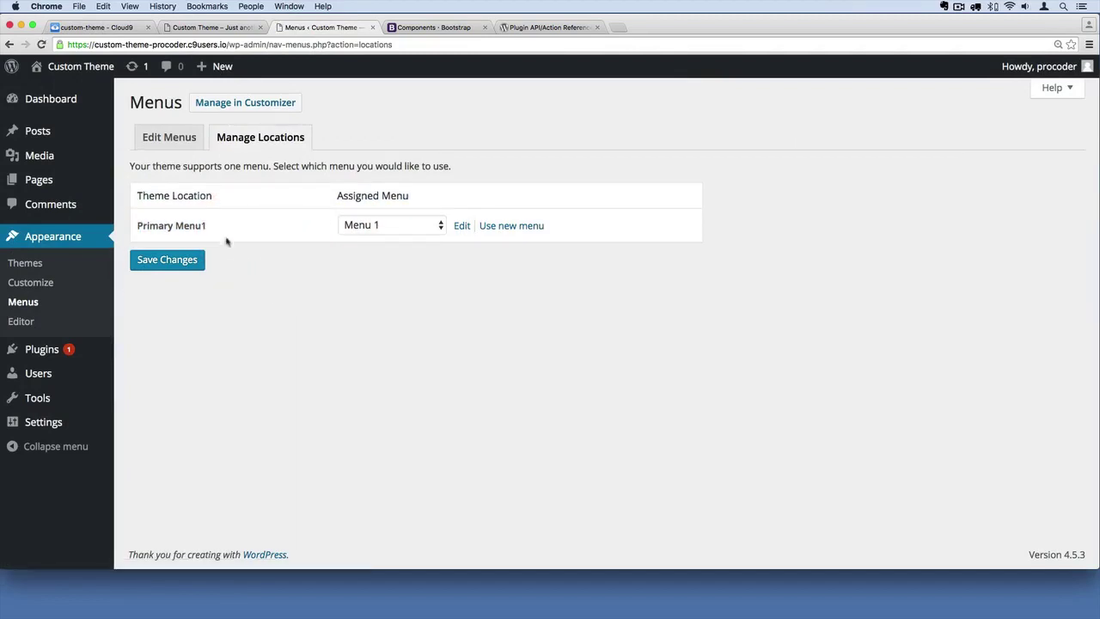
drag(208, 227, 138, 229)
click(207, 227)
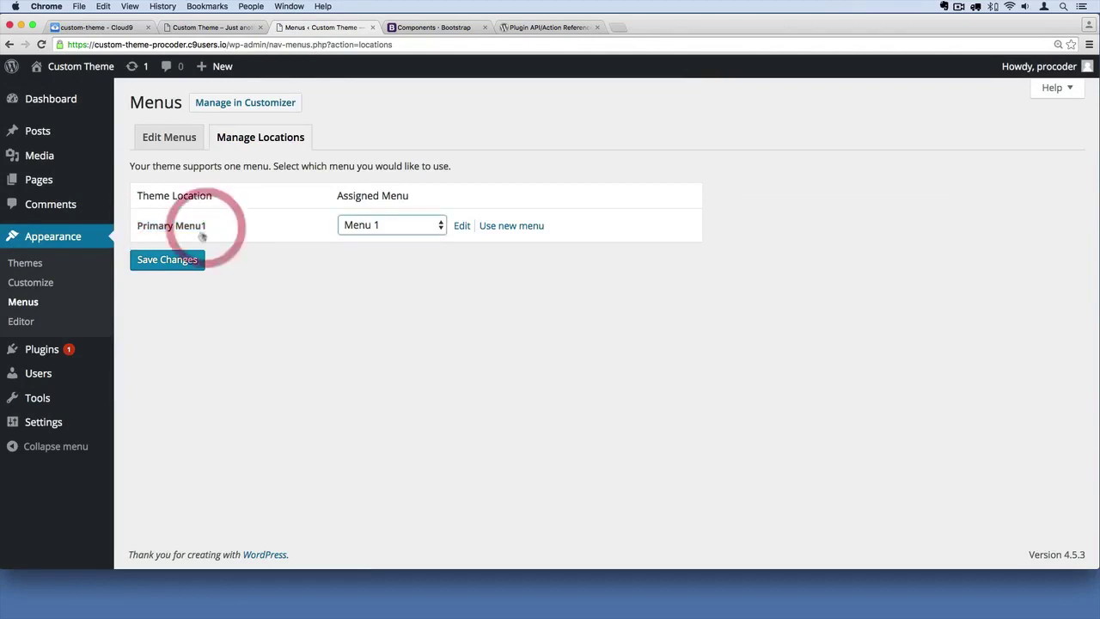
click(206, 27)
- Remove the trailing 1 so the label reads 'Primary Menu', and save functions.php
click(94, 27)
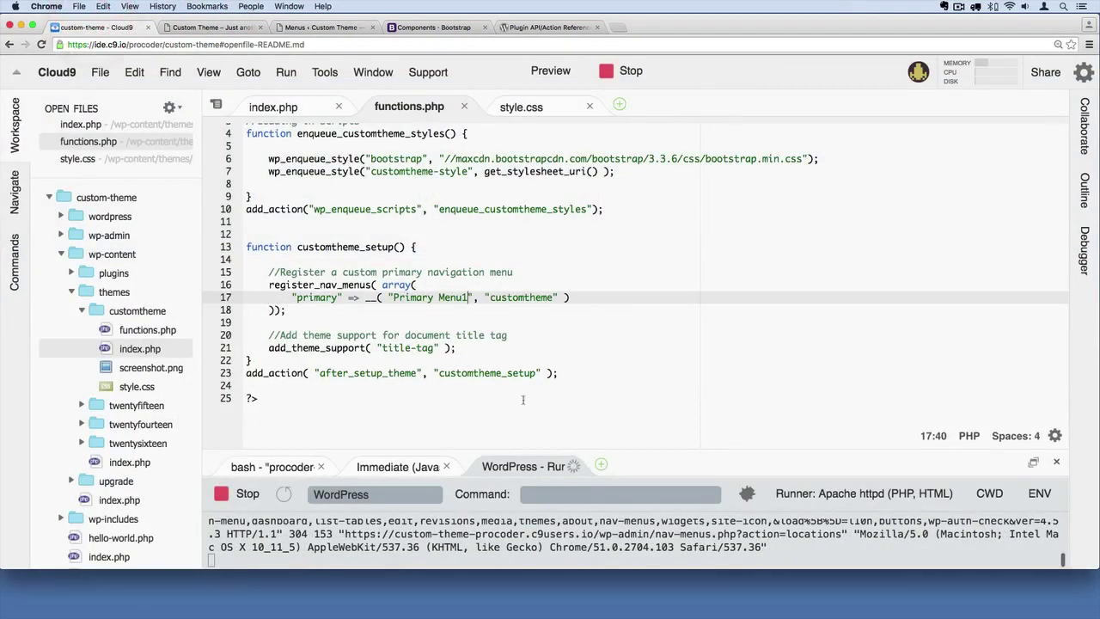
click(467, 297)
key(BackSpace)
click(461, 310)
key(super+s)
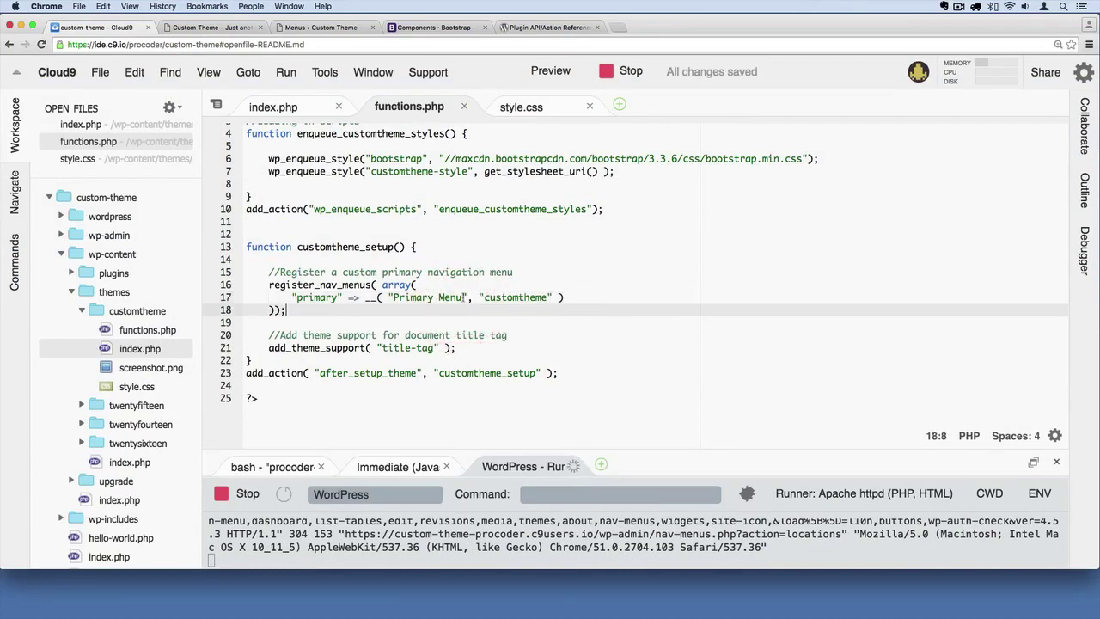
- Review the 'Primary Menu' label and 'primary' key, then the hard-coded navbar links in index.php
drag(464, 297, 391, 298)
click(391, 298)
click(434, 297)
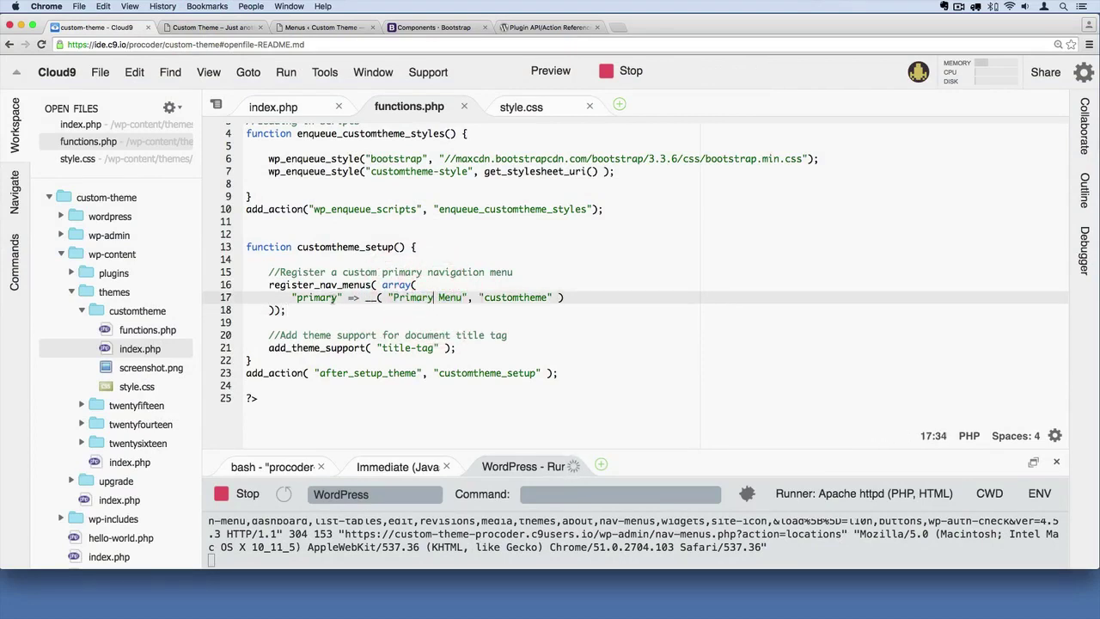
drag(341, 297, 297, 298)
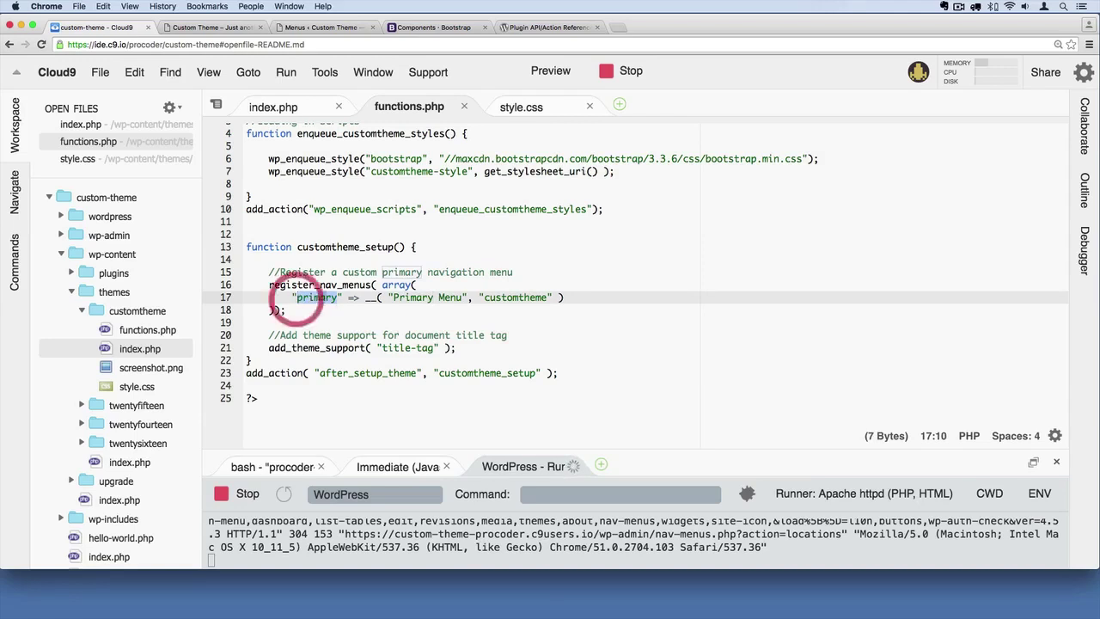
click(330, 313)
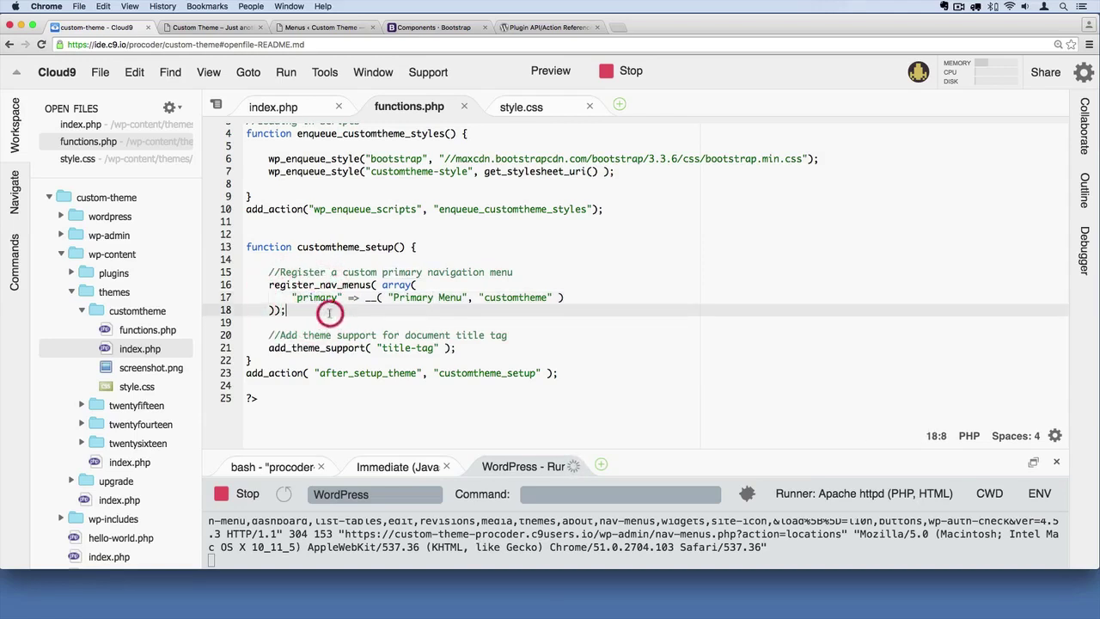
click(273, 106)
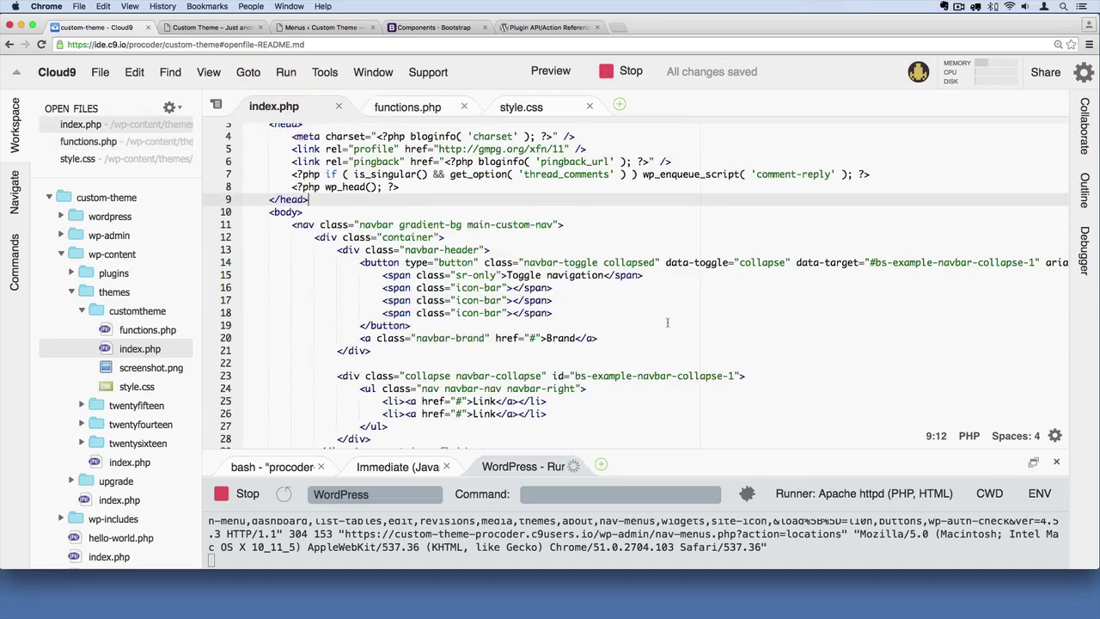
scroll(591, 351, down, 3)
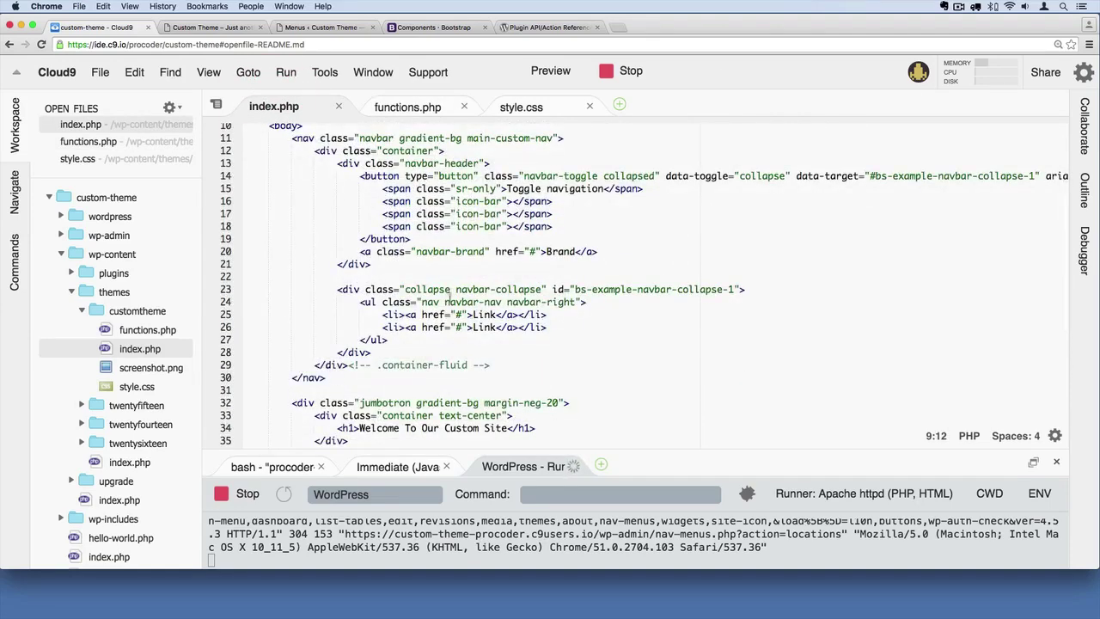
click(204, 27)
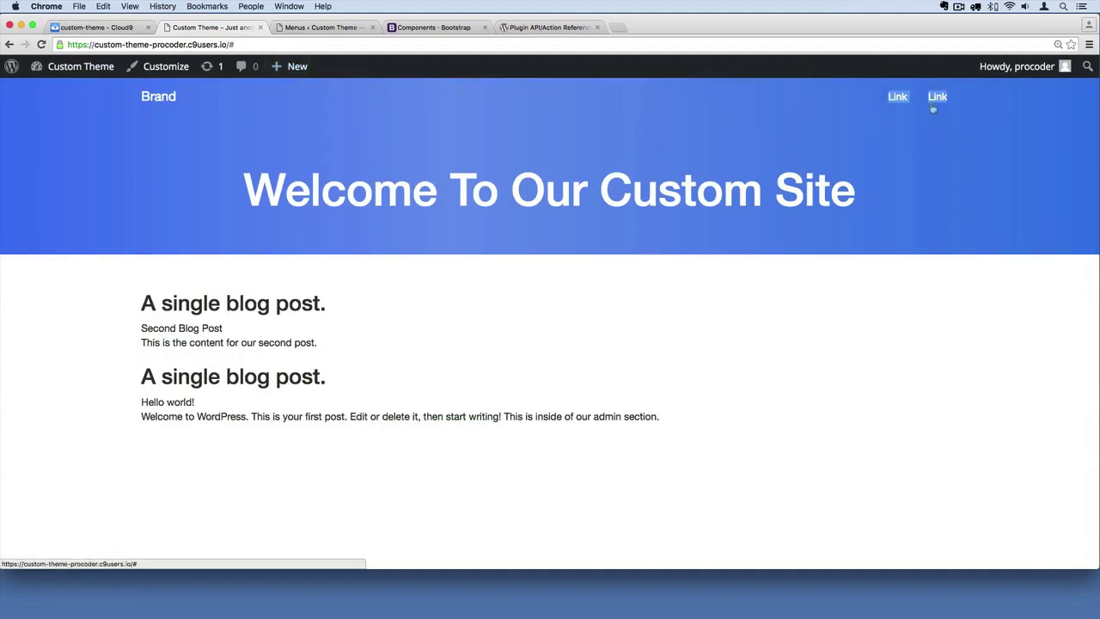
- Rename the menu from 'Menu 1' to 'Main Navigation Menu' and save it
click(312, 26)
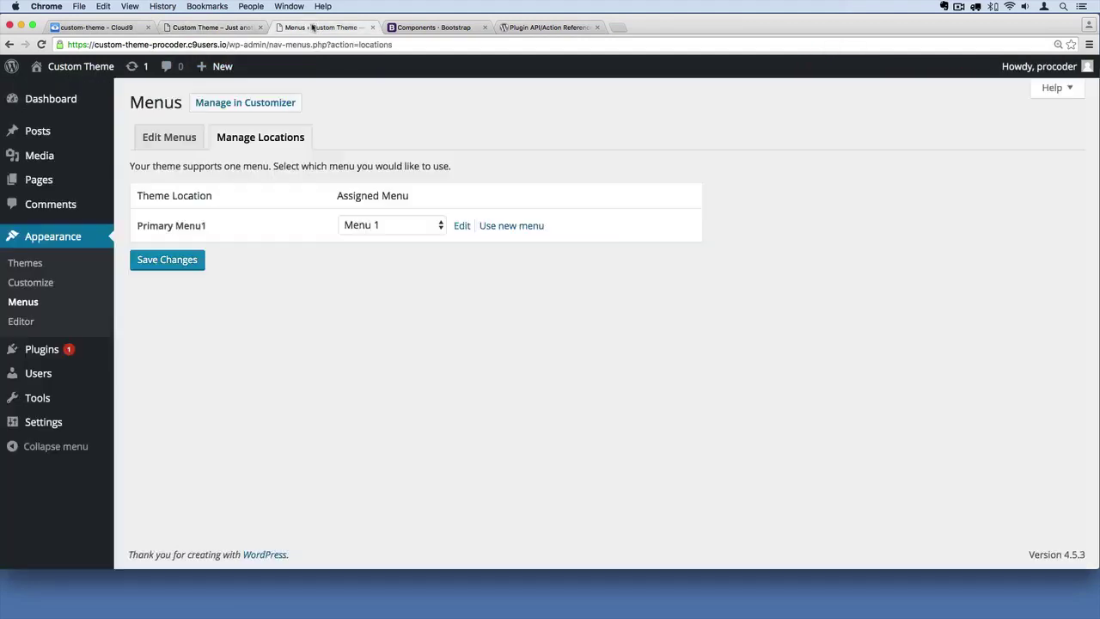
click(168, 136)
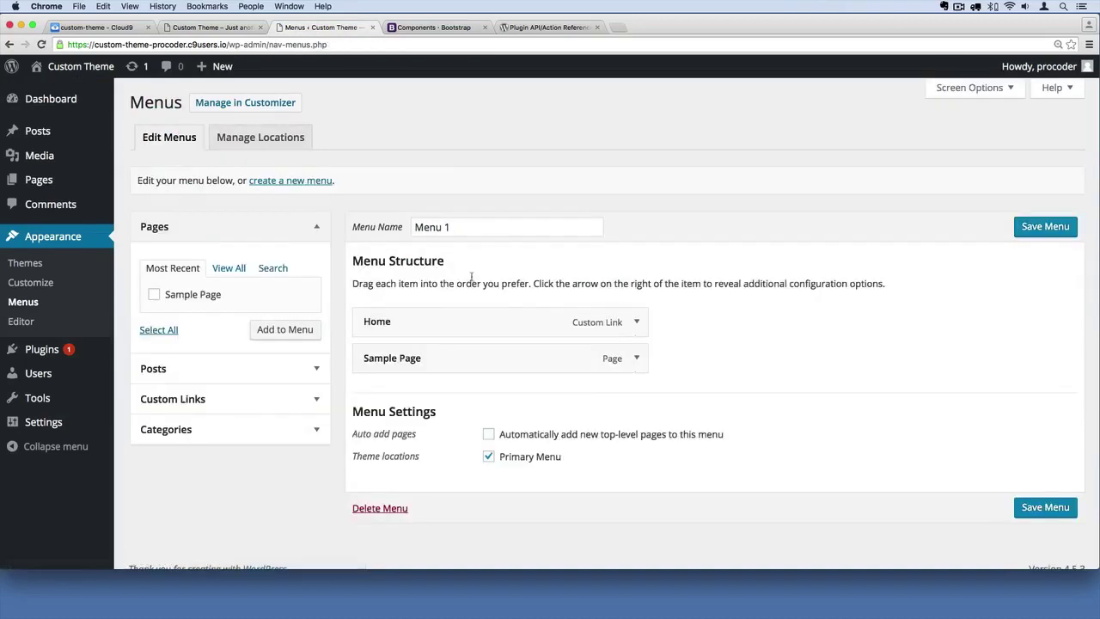
double_click(464, 227)
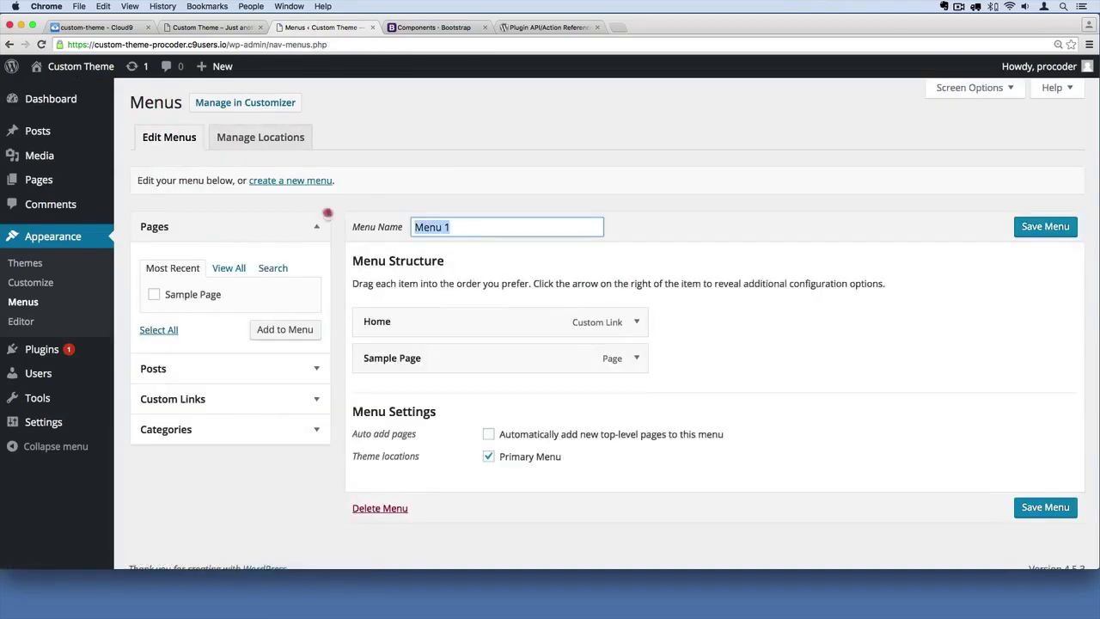
click(475, 229)
drag(478, 227, 374, 220)
text(Main)
text(Navigation Men)
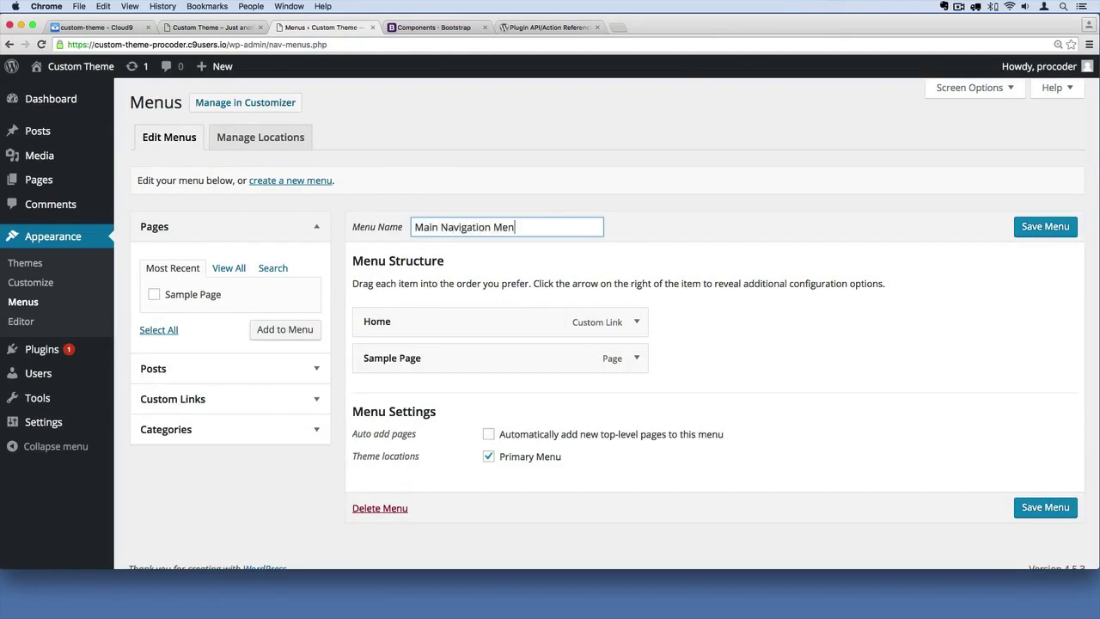
click(1045, 226)
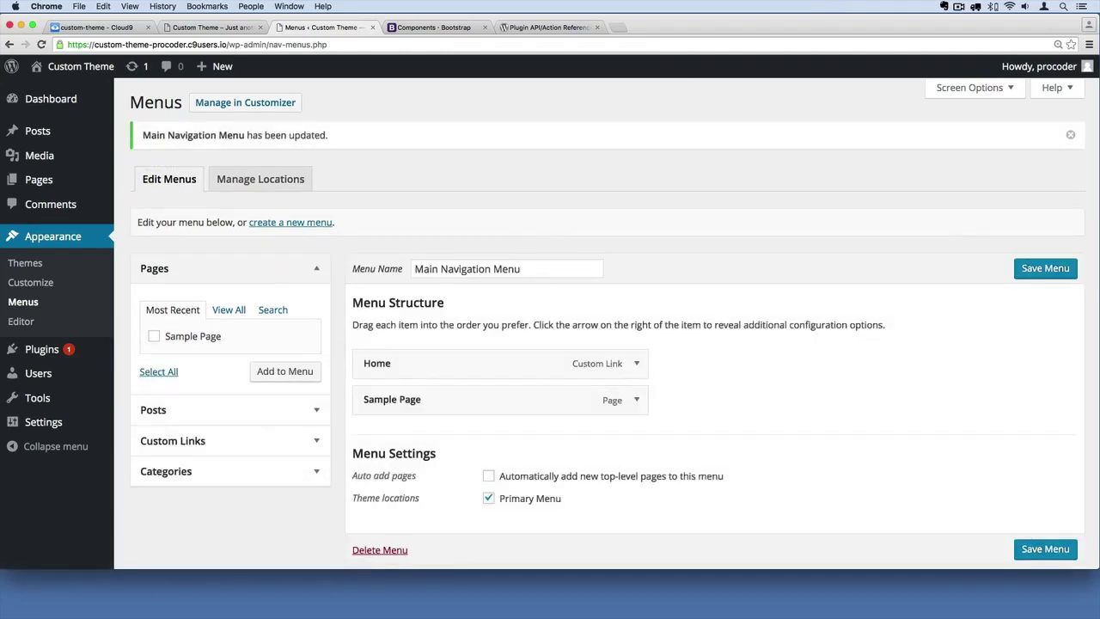
- Keep Home above Sample Page, save the menu, and confirm its Primary Menu location
click(227, 412)
click(227, 459)
click(245, 482)
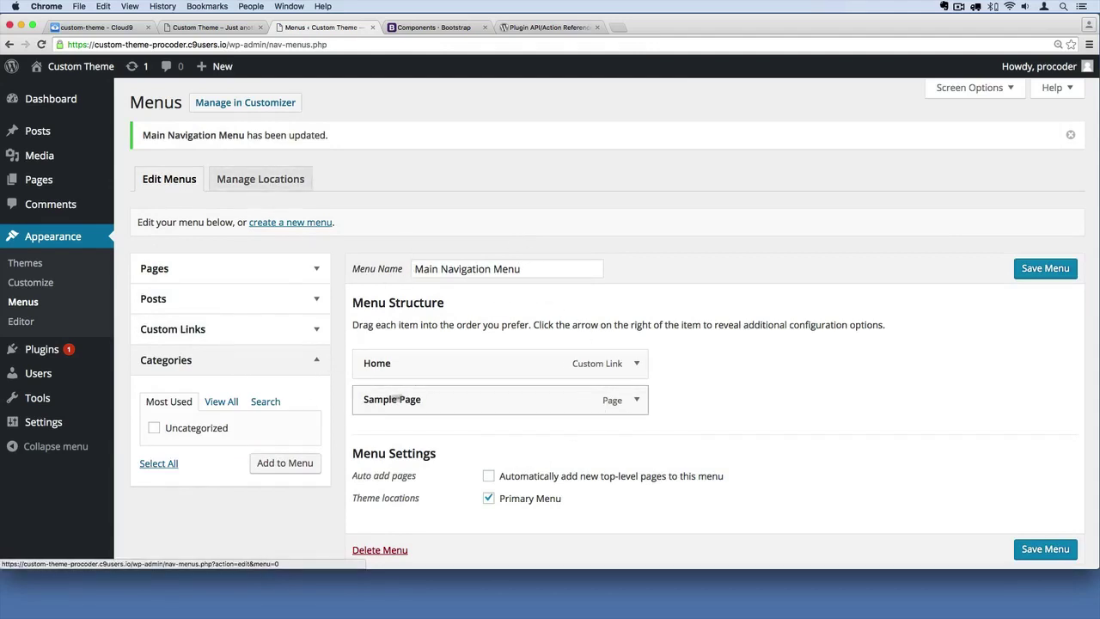
drag(469, 401, 478, 361)
drag(452, 401, 460, 361)
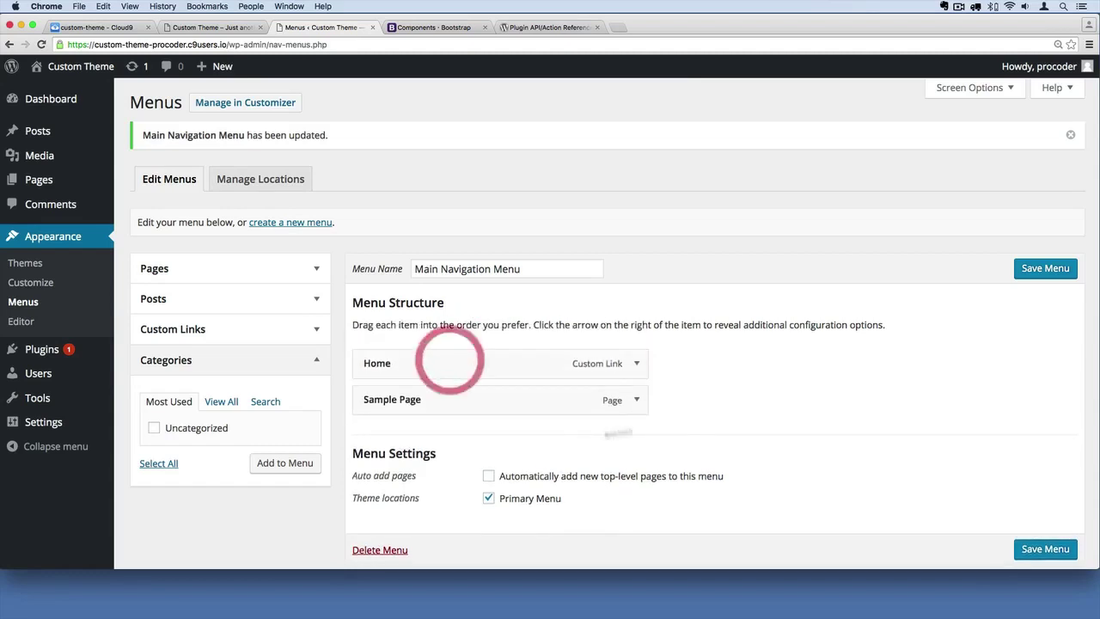
click(1045, 267)
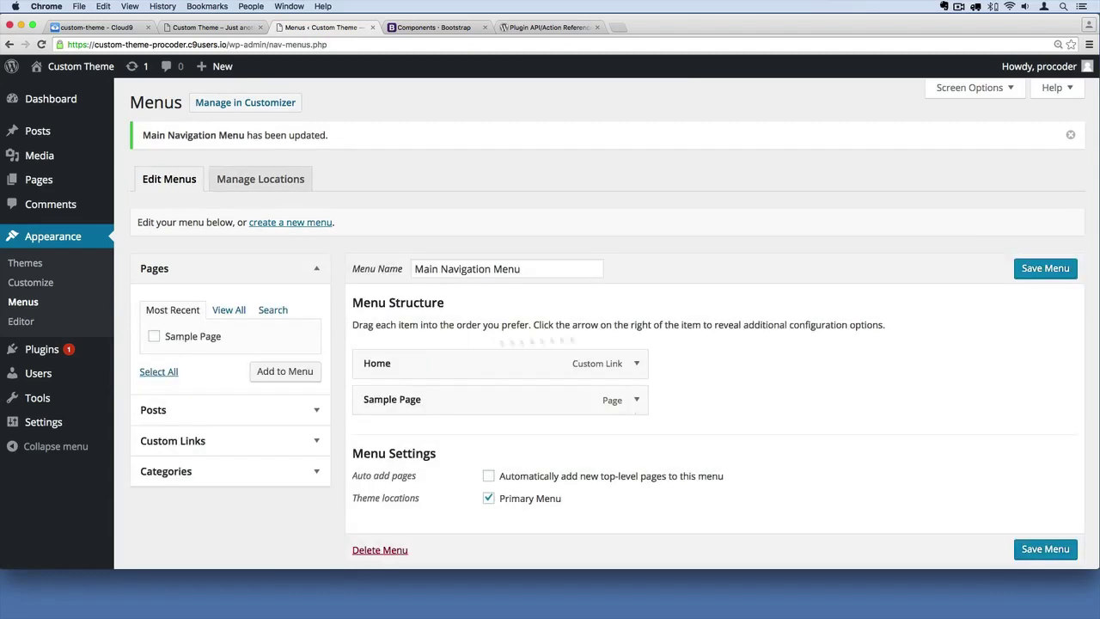
click(261, 179)
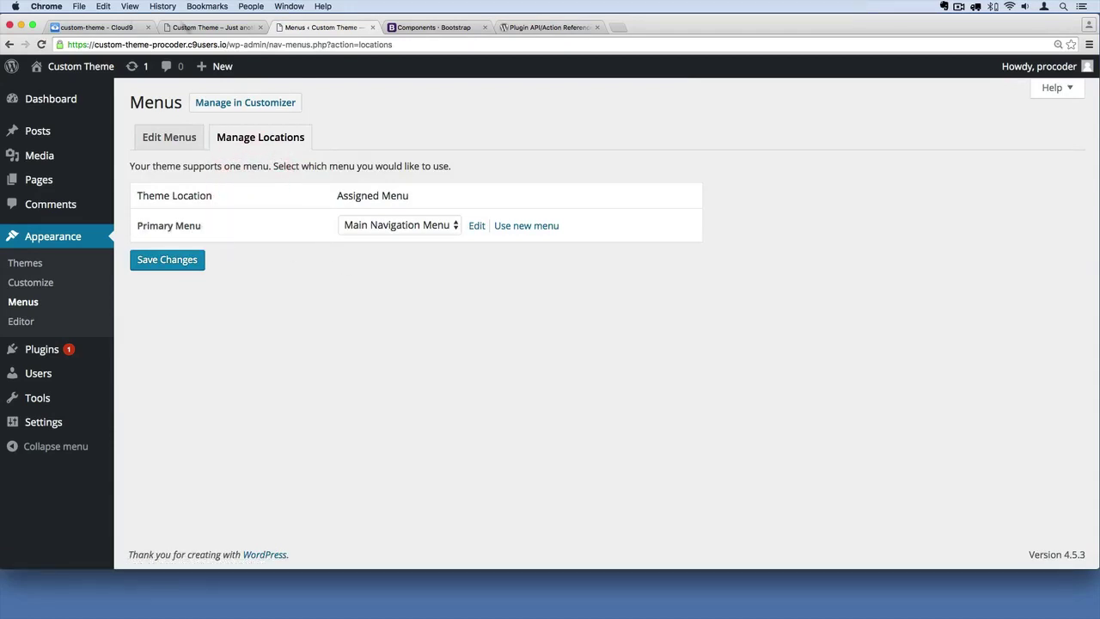
click(210, 27)
- Delete the second Link list item from the navbar in index.php
click(95, 26)
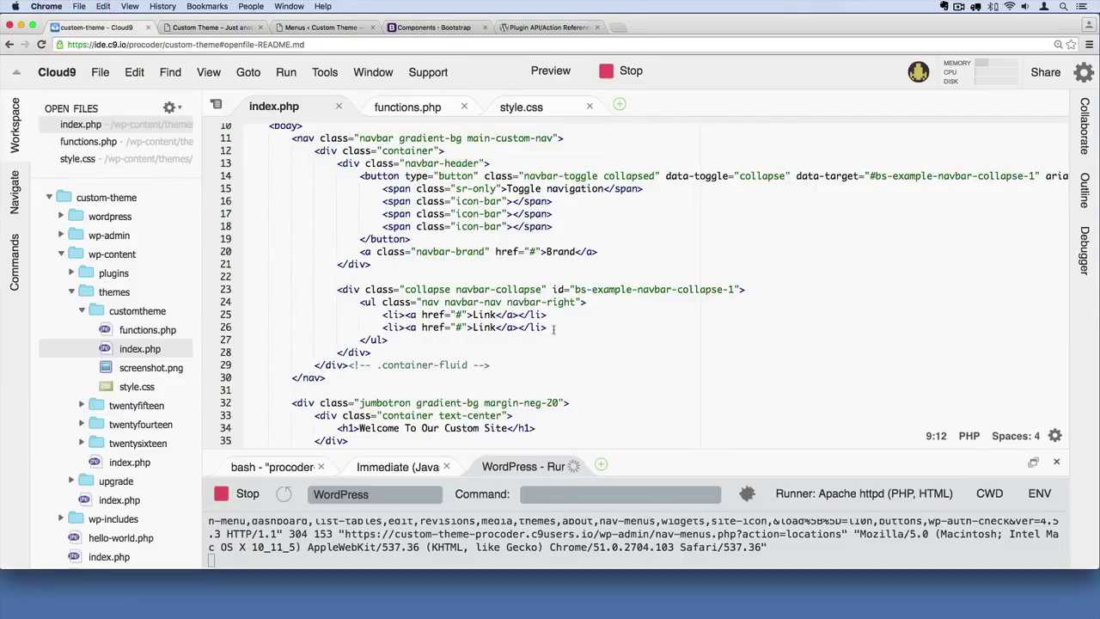
drag(546, 315, 384, 315)
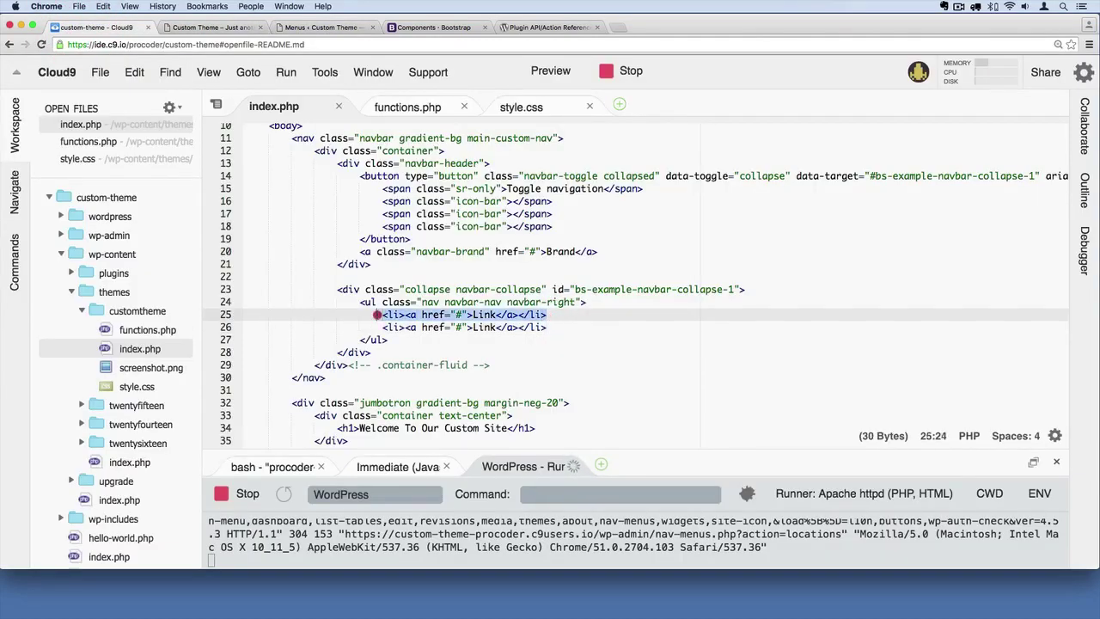
drag(547, 328, 381, 327)
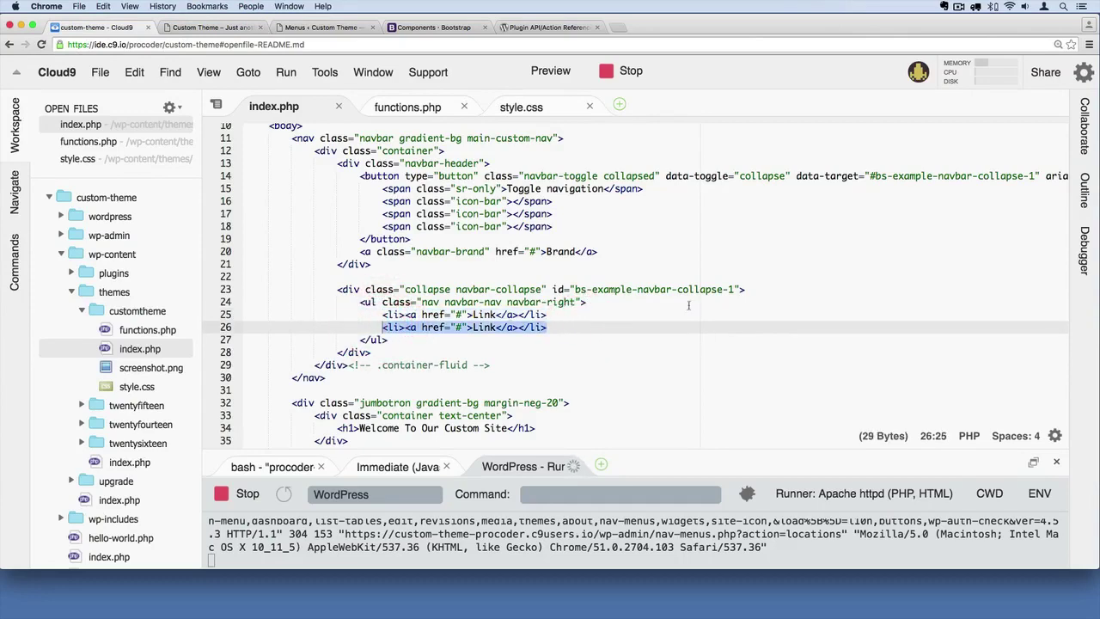
scroll(687, 306, up, 3)
scroll(679, 309, down, 3)
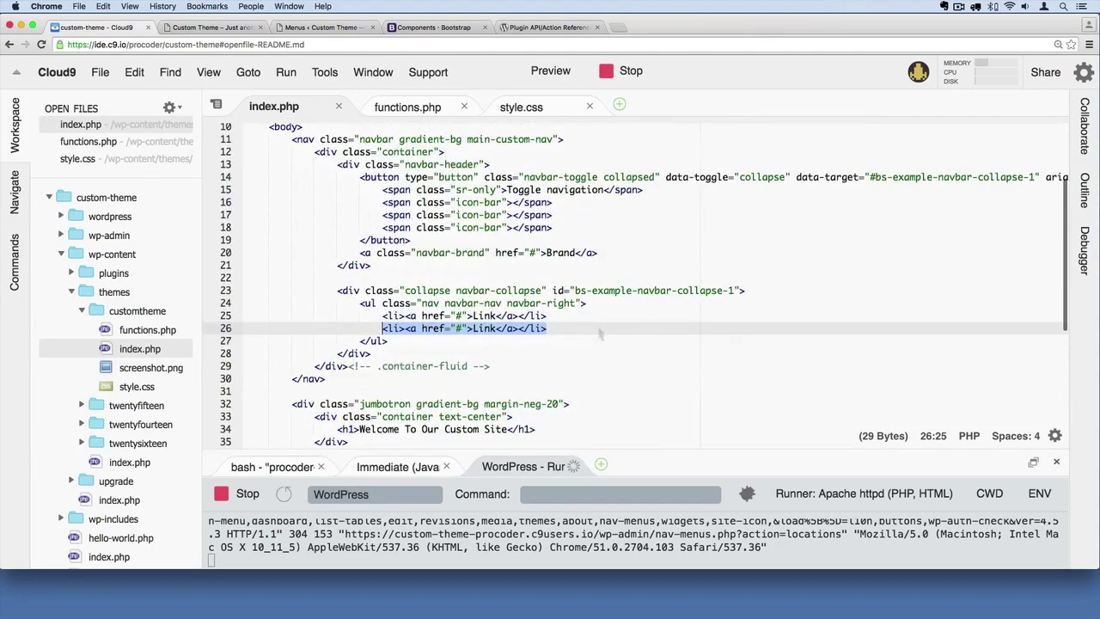
key(BackSpace)
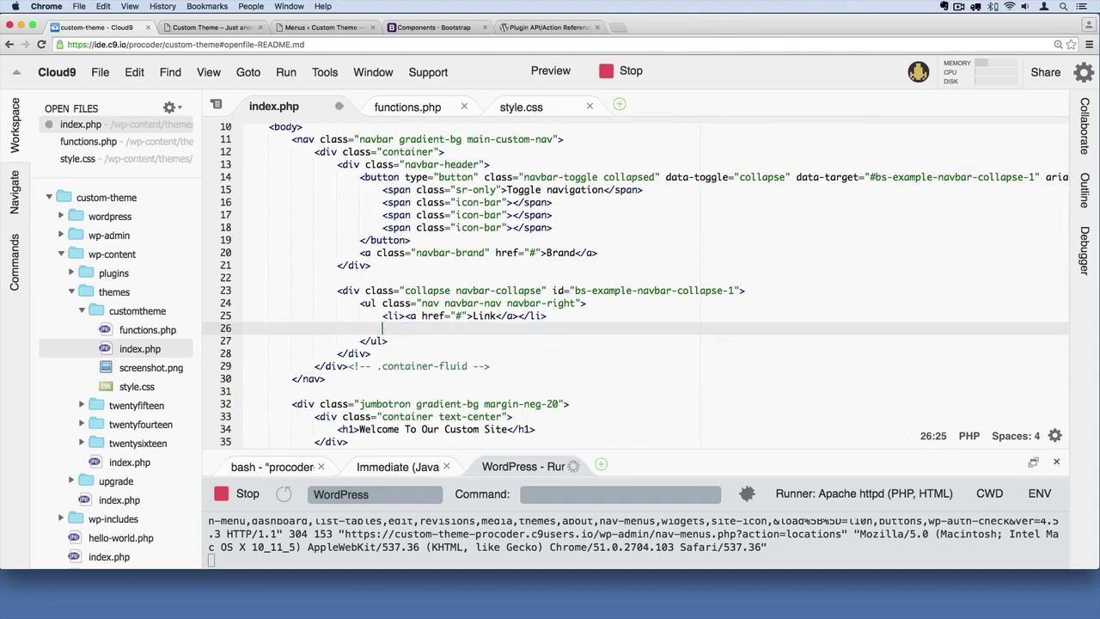
- Add a PHP block on the emptied line 26
click(385, 328)
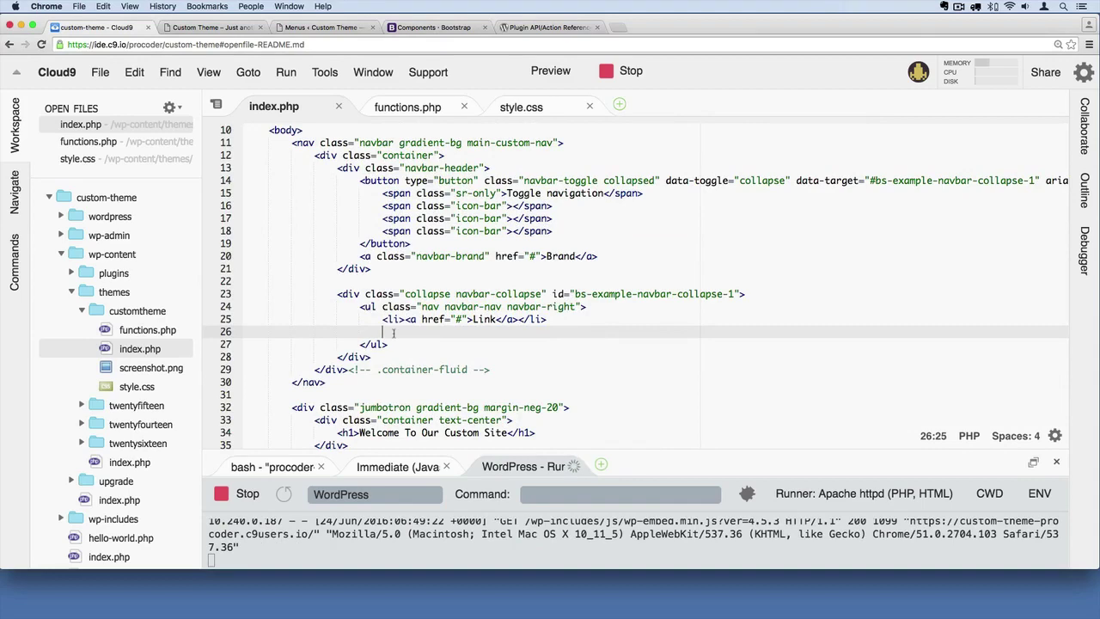
text(<?php)
key(Escape)
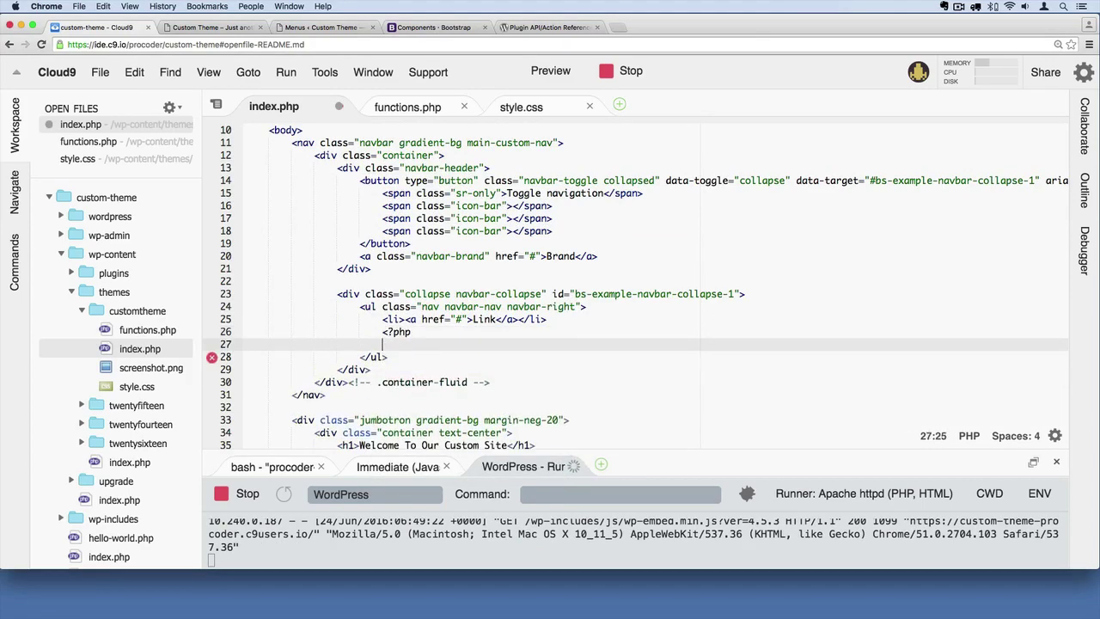
key(Return)
key(Return)
text(>)
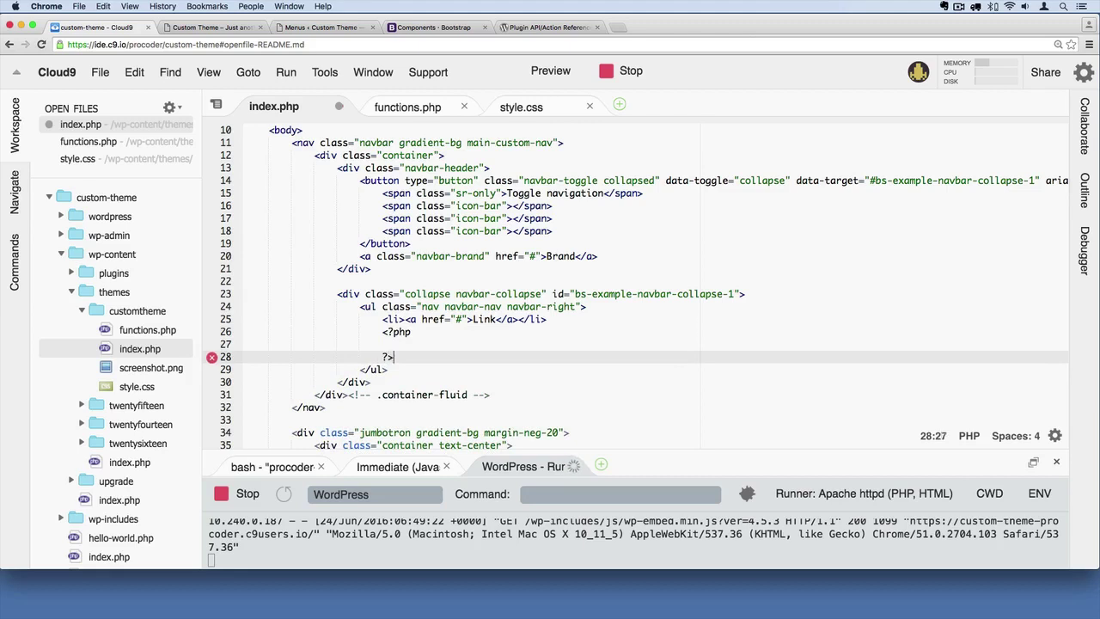
key(Up)
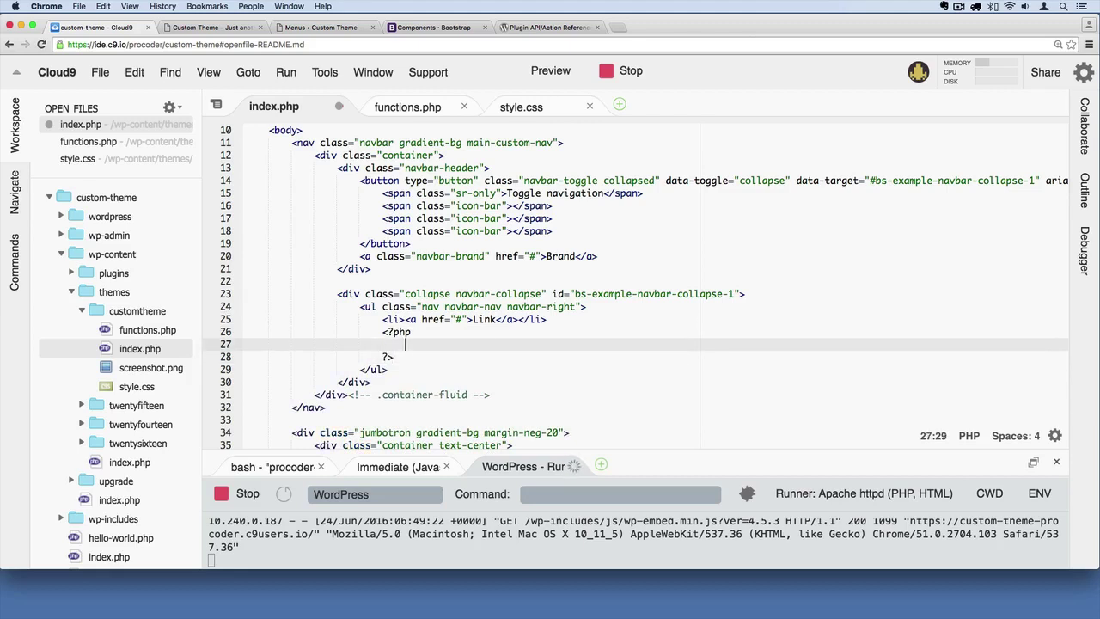
text(wp_nav_menu( array)
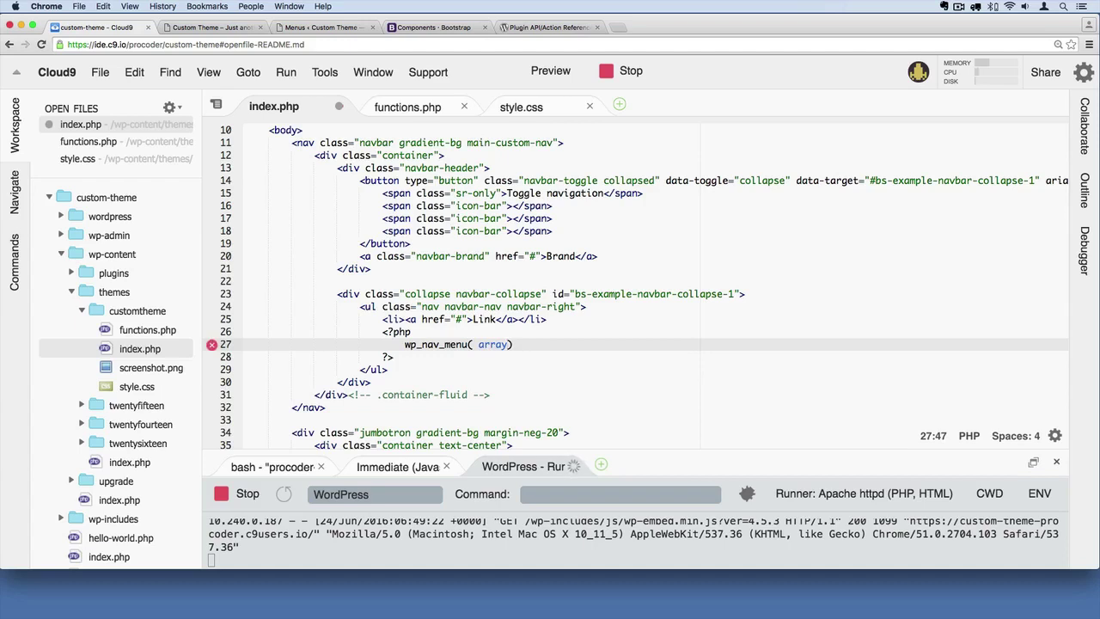
text(())
- Write wp_nav_menu( array( 'theme_location' => 'primary' ) ) with the array spread over indented lines
key(Return)
key(Return)
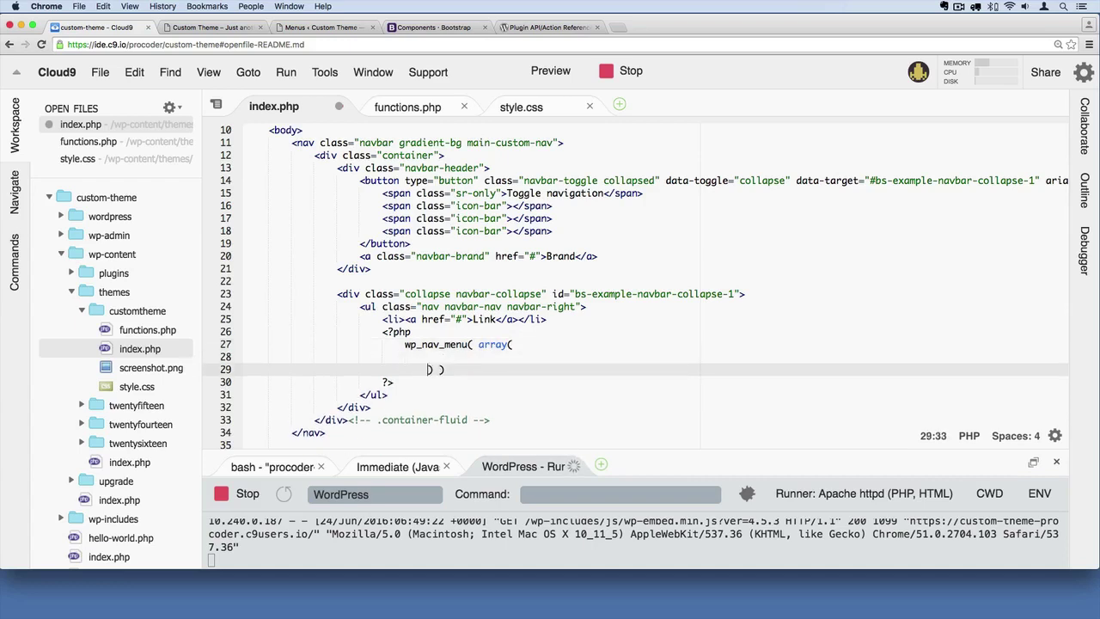
key(shift+Tab)
click(516, 345)
click(427, 357)
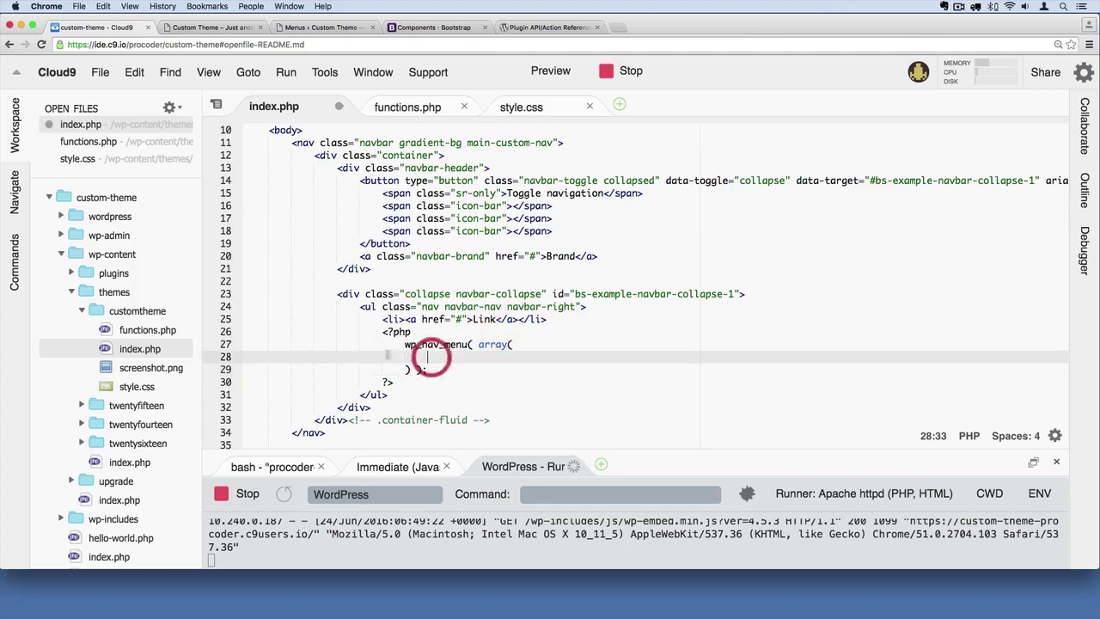
key(shift+Tab)
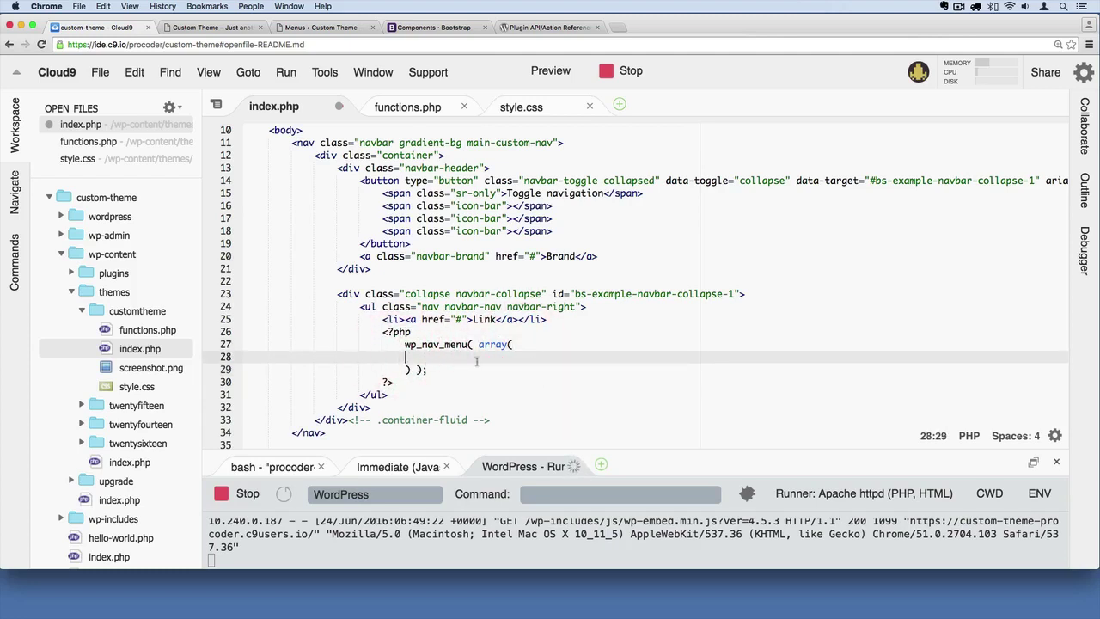
key(Tab)
text('theme_)
text(location' =)
text(>)
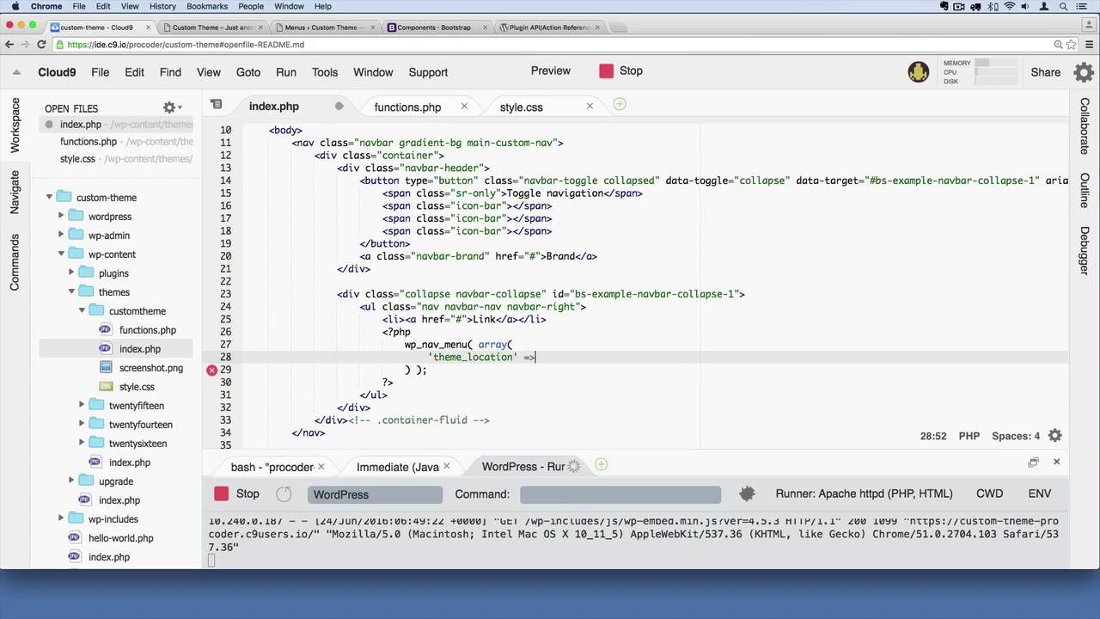
text( 'primary',)
key(Return)
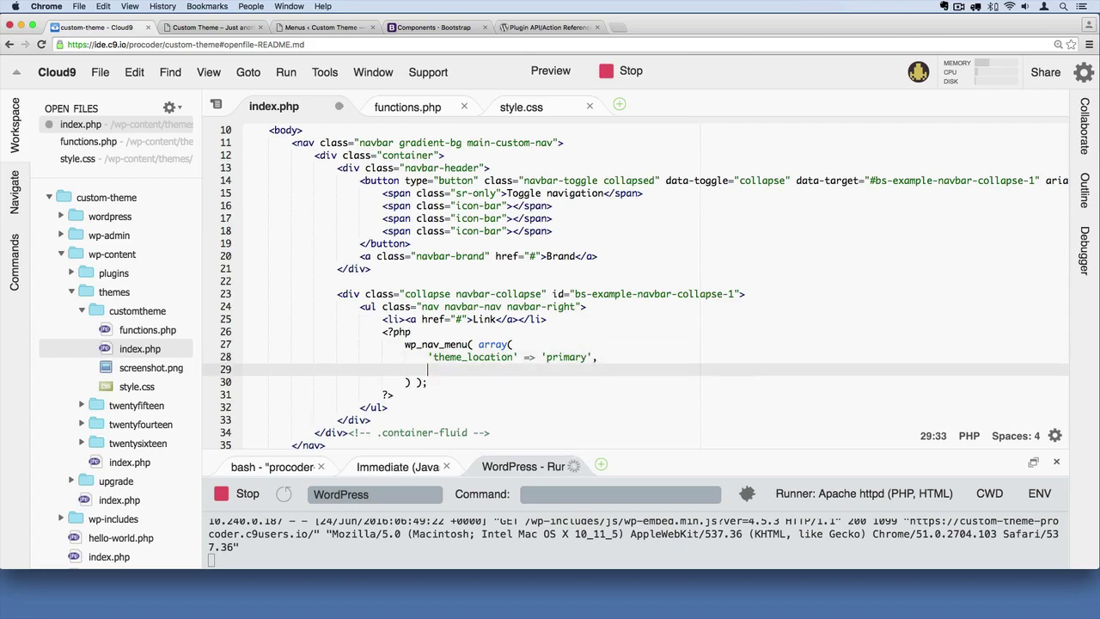
text('menu_)
text(class'     => ')
text( primary-)
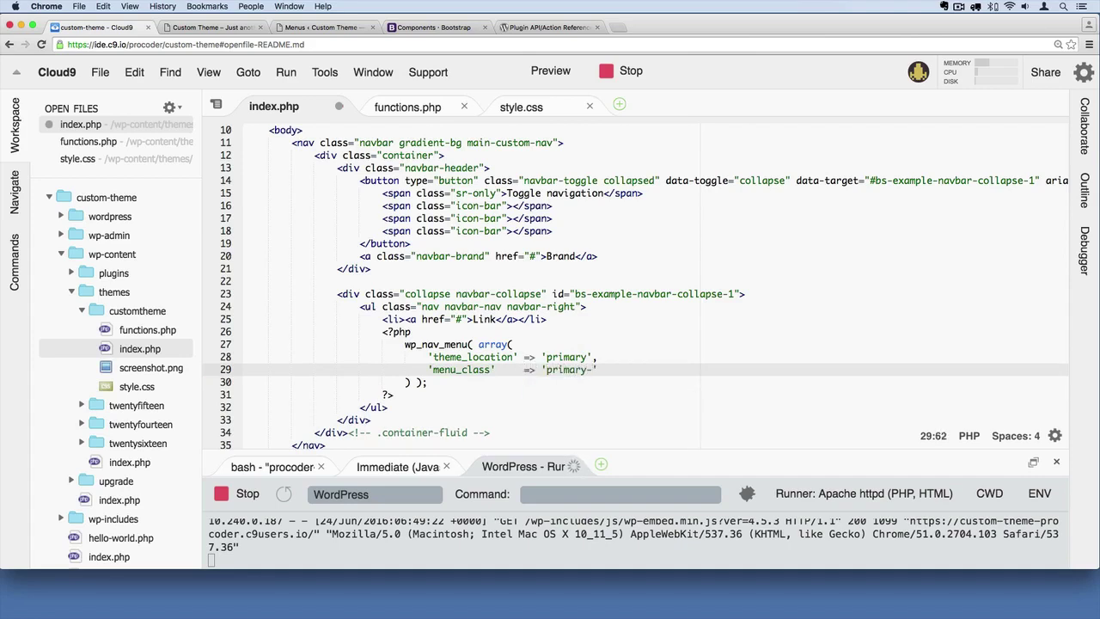
text(menu)
- Add menu_class 'primary-menu', container false and items_wrap '%3$s' to the wp_nav_menu array
key(Return)
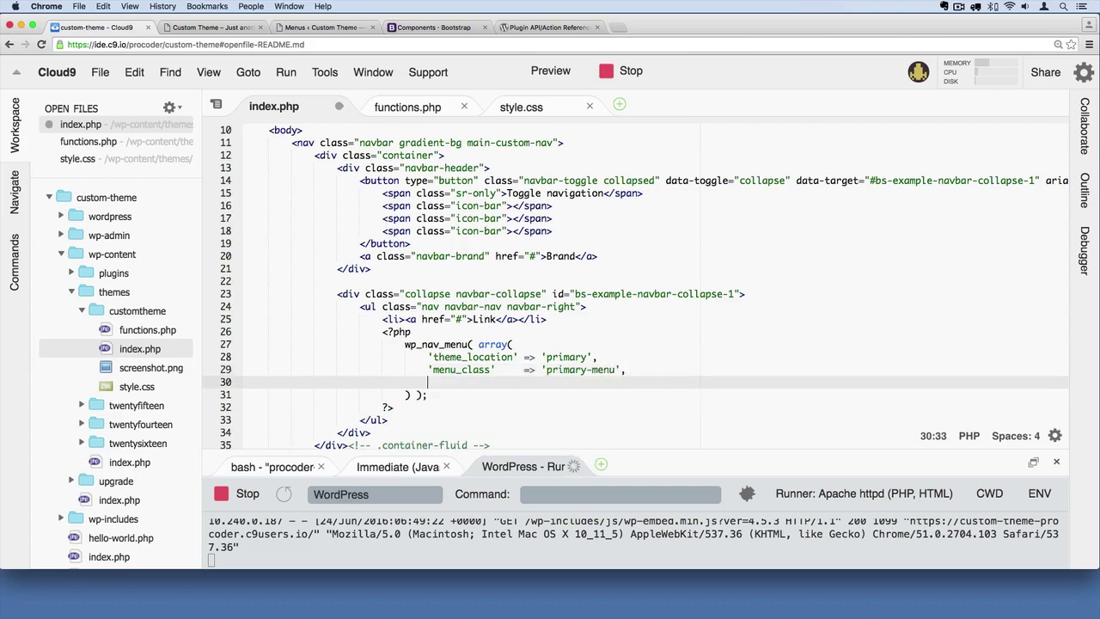
text(')
text(contain)
text(er'      )
text(=> ')
text(false,)
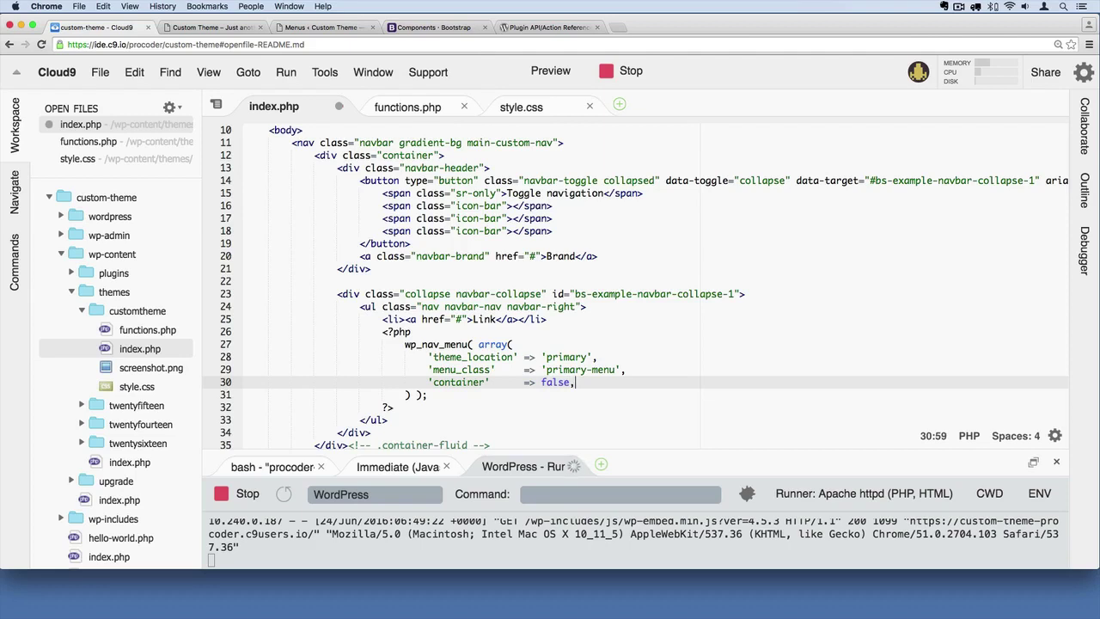
key(Return)
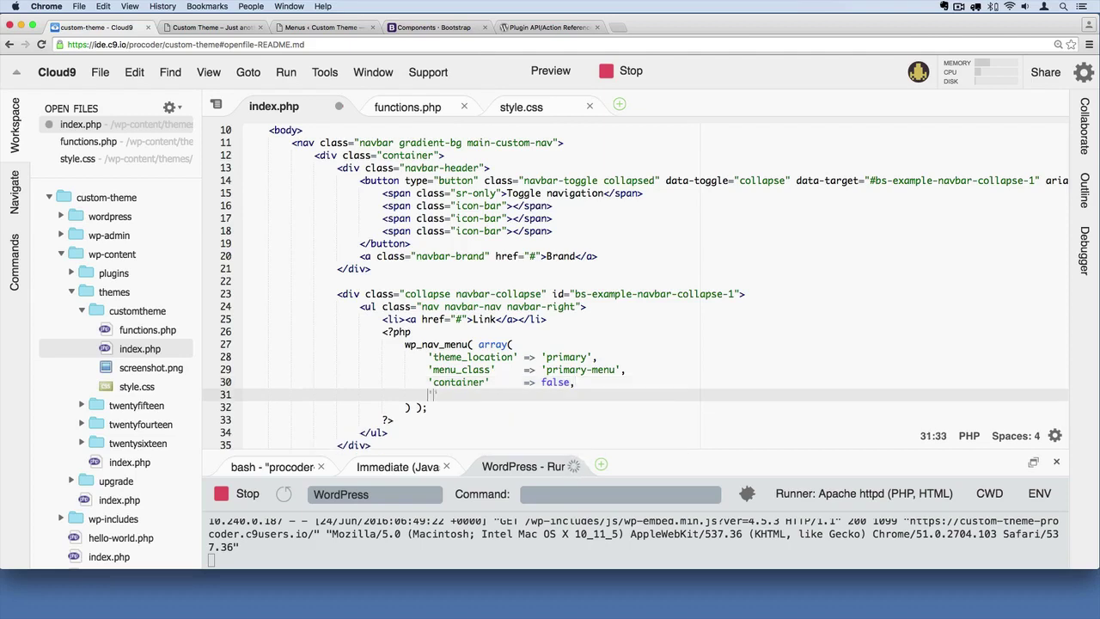
text(tems)
text(_wrap)
key(Tab)
text(=> ')
text(%3)
text($)
text(s)
click(587, 395)
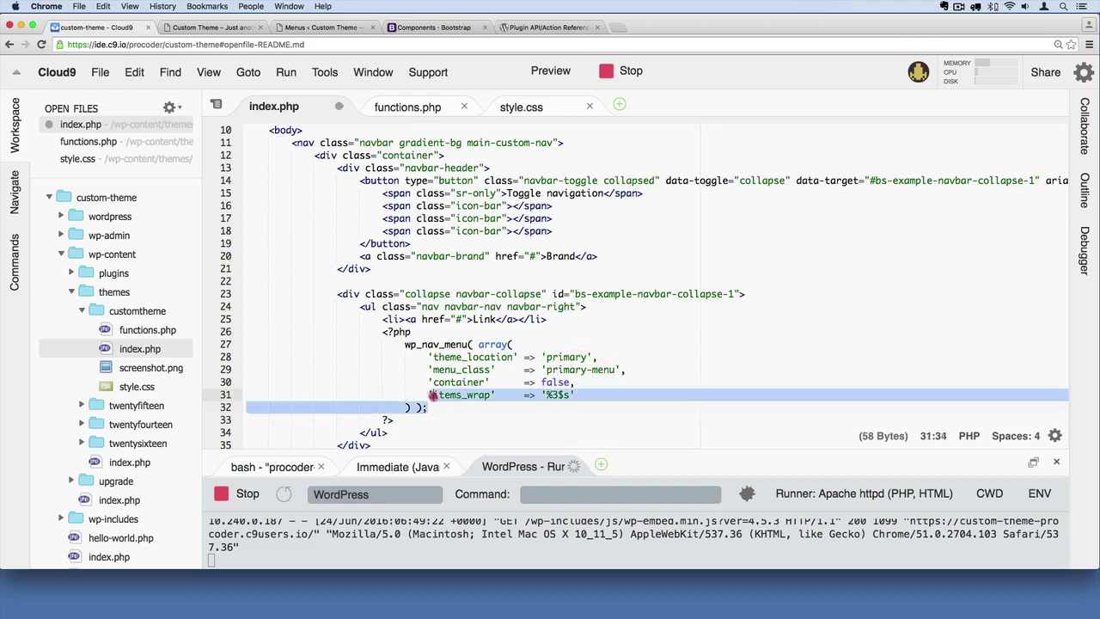
drag(440, 409, 403, 343)
click(479, 415)
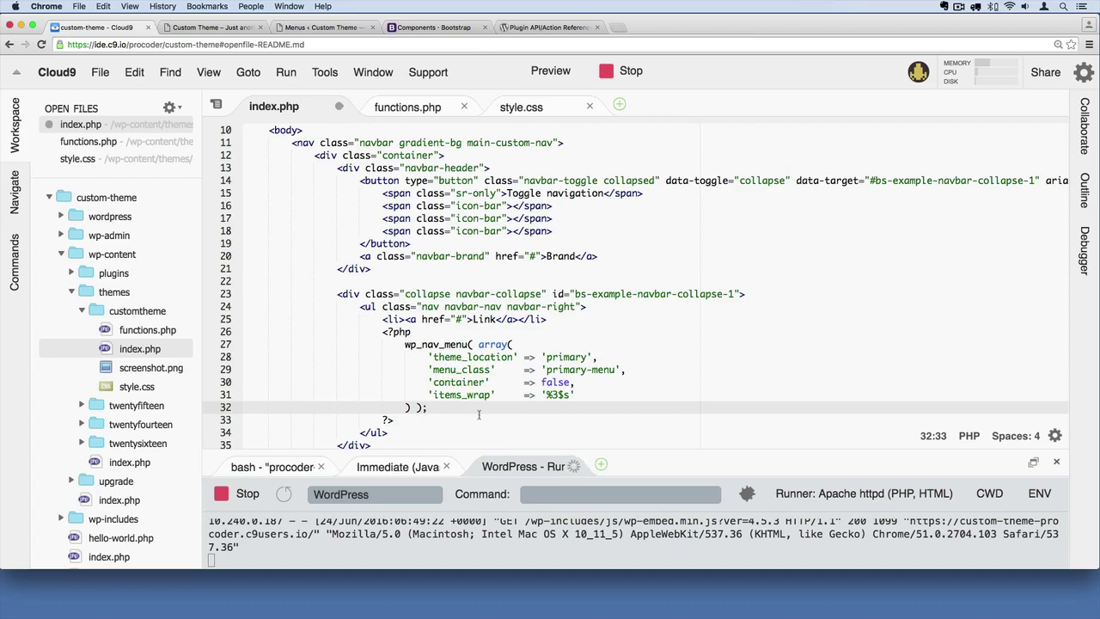
- Save index.php and reopen the live site to see Home and Sample Page in the navbar
key(super+s)
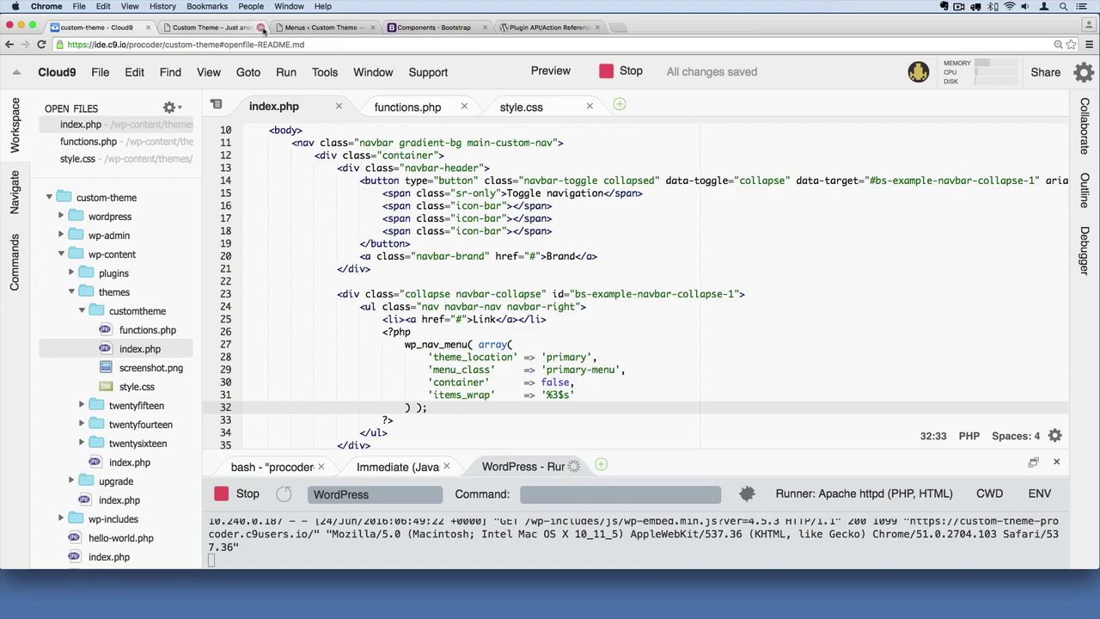
click(263, 27)
click(206, 28)
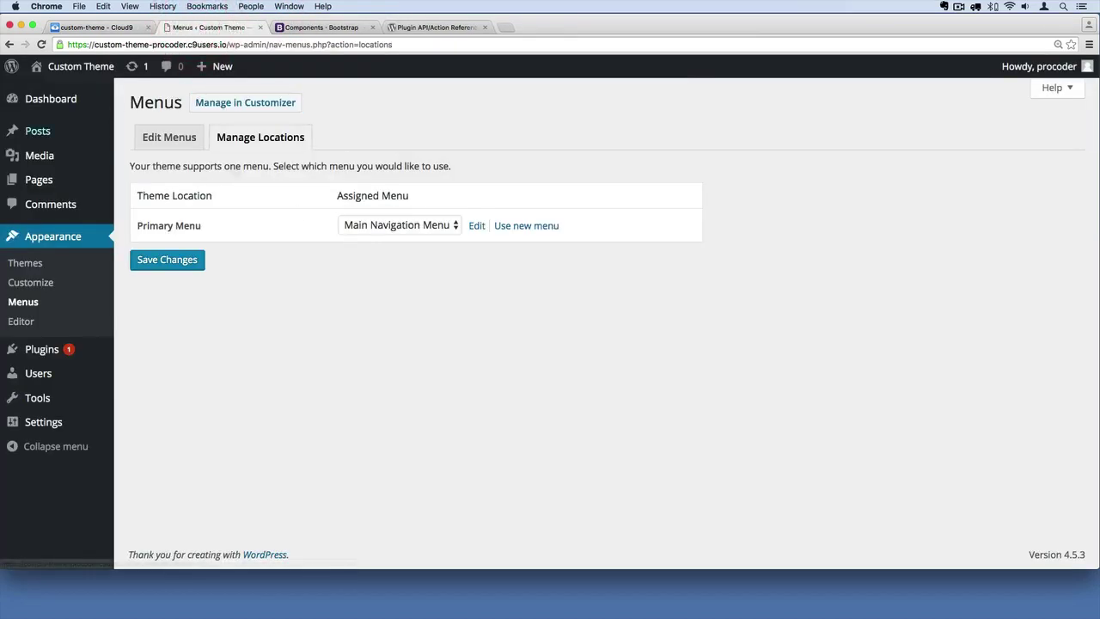
super+click(81, 66)
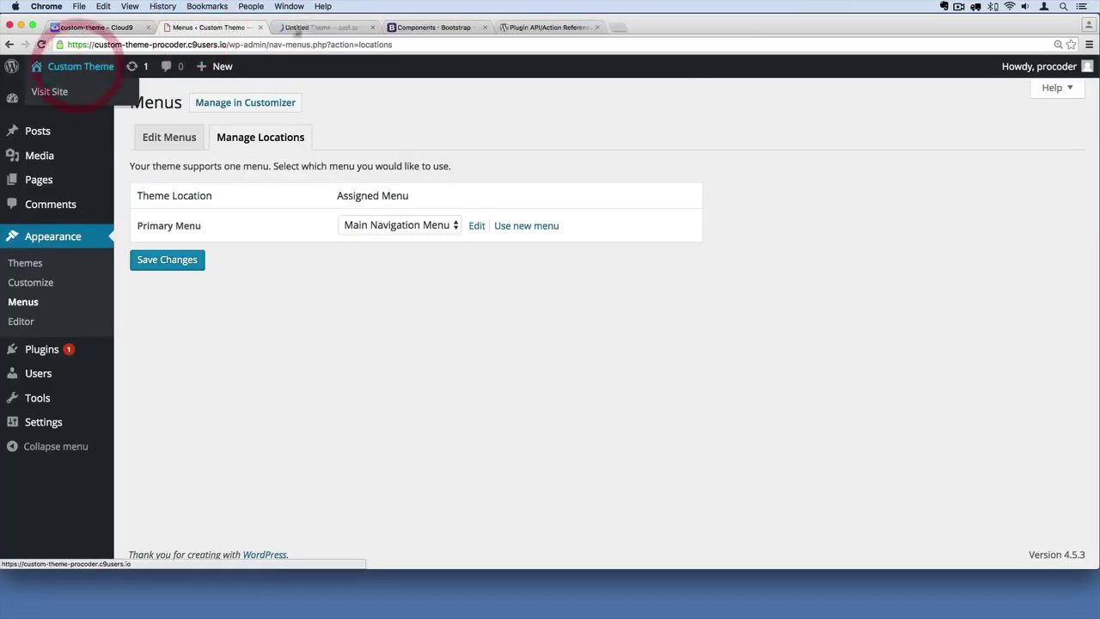
click(318, 27)
click(868, 104)
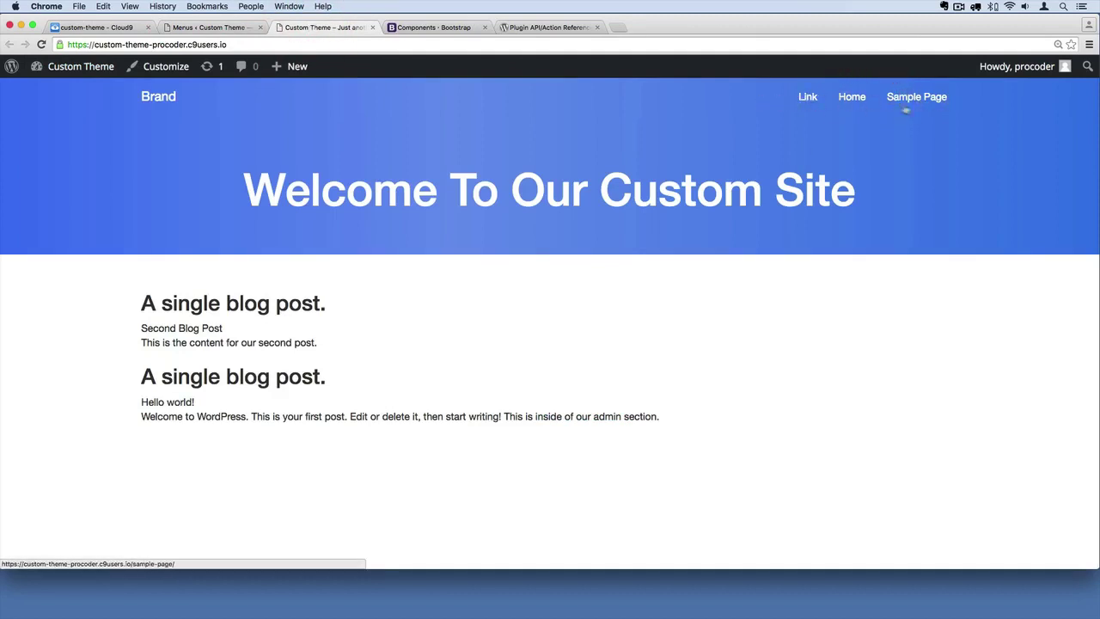
click(215, 27)
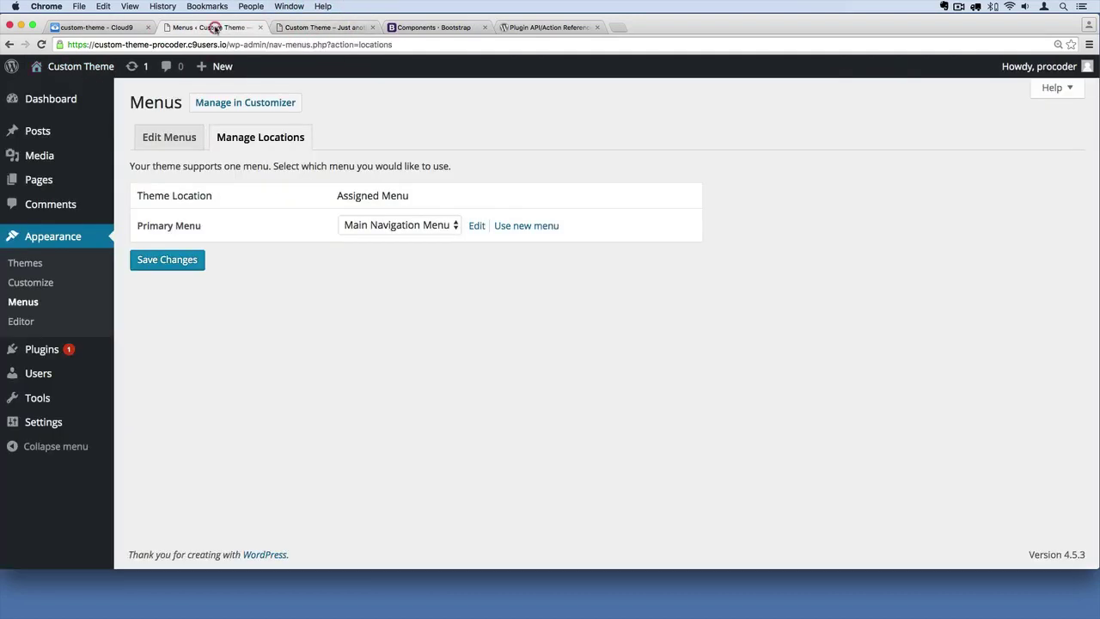
- Add the post 'Second Blog Post' to the Main Navigation Menu
click(170, 137)
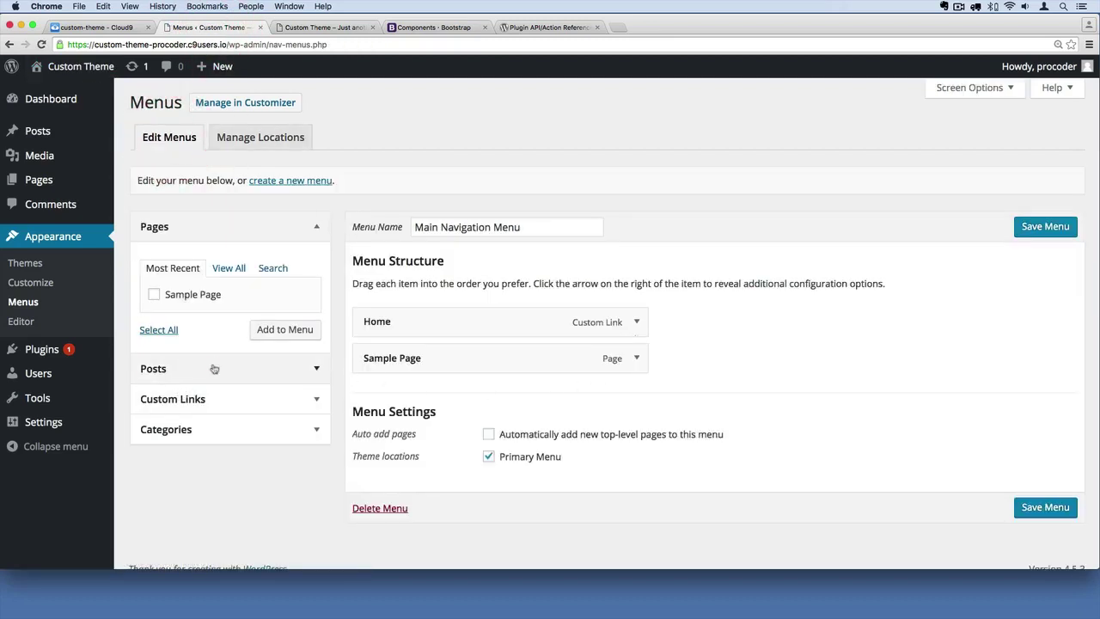
click(215, 369)
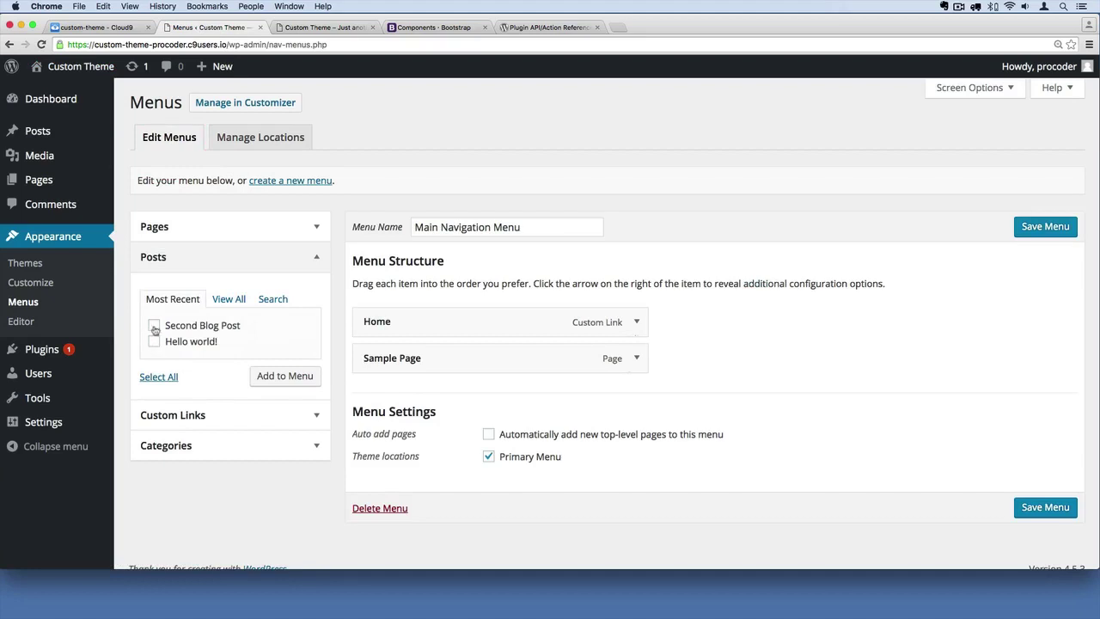
click(154, 325)
click(285, 376)
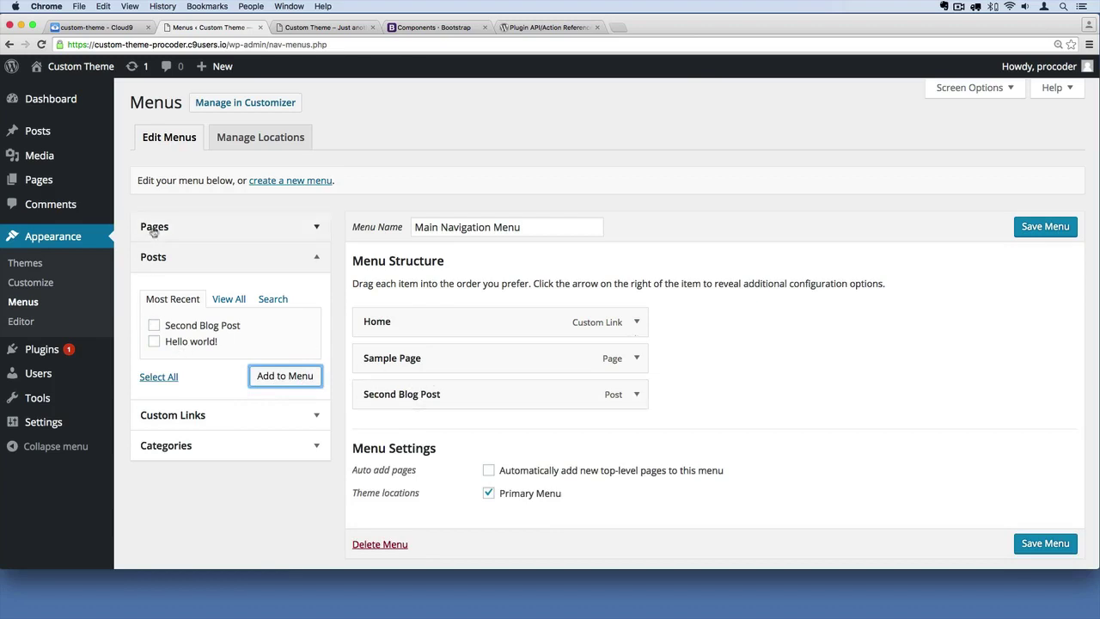
- Inspect the Second Blog Post and Home item settings, then save the Main Navigation Menu
click(154, 325)
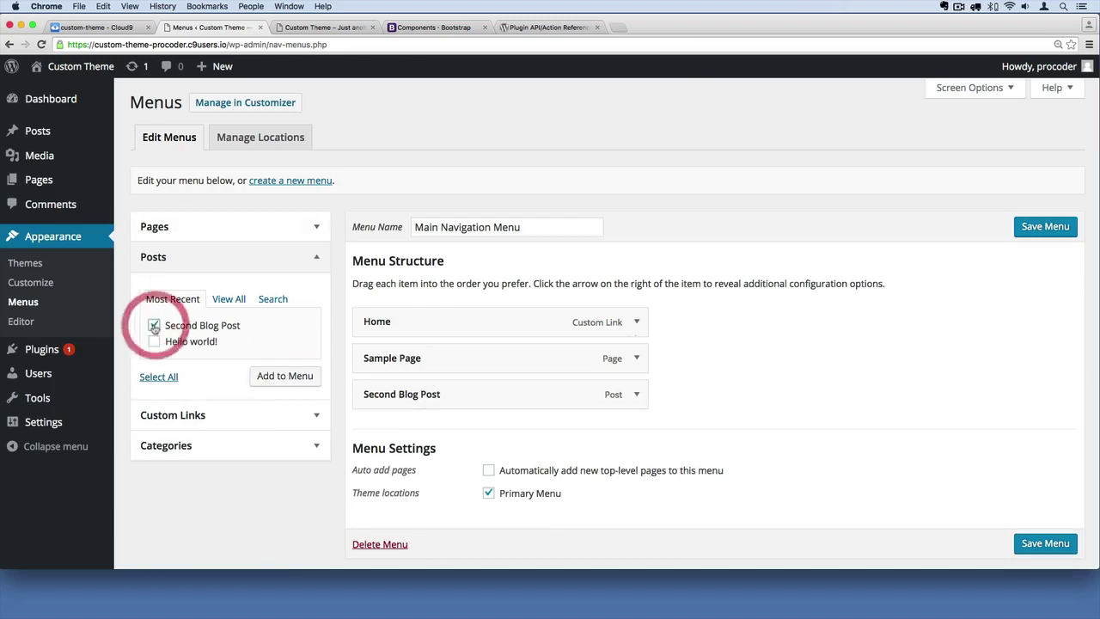
click(636, 394)
double_click(474, 441)
click(369, 441)
click(719, 445)
scroll(719, 446, down, 1)
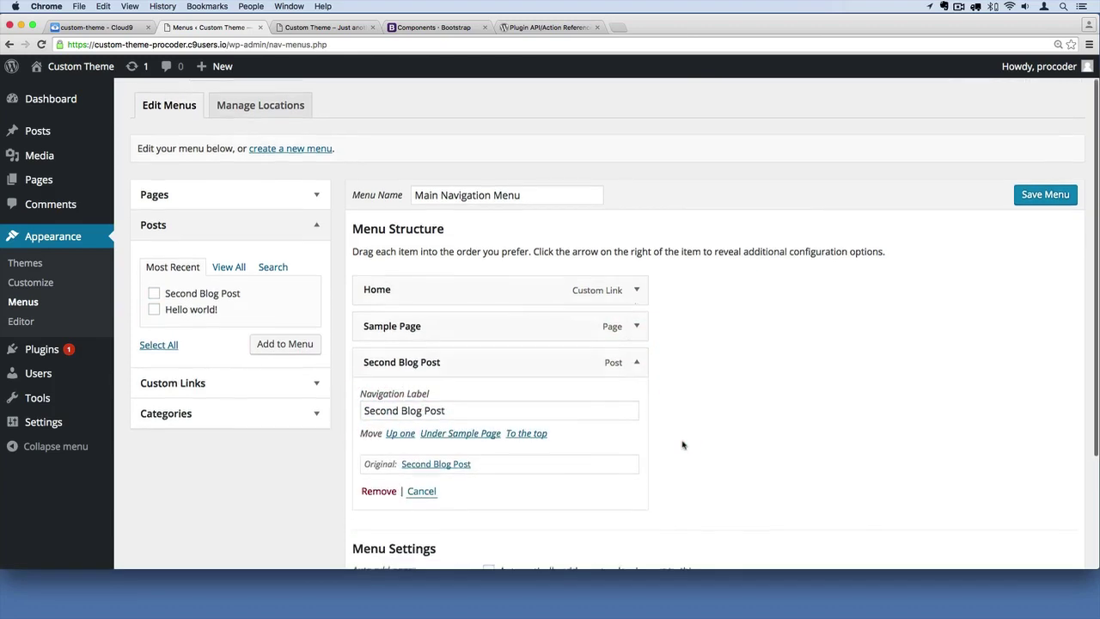
click(637, 290)
triple_click(586, 335)
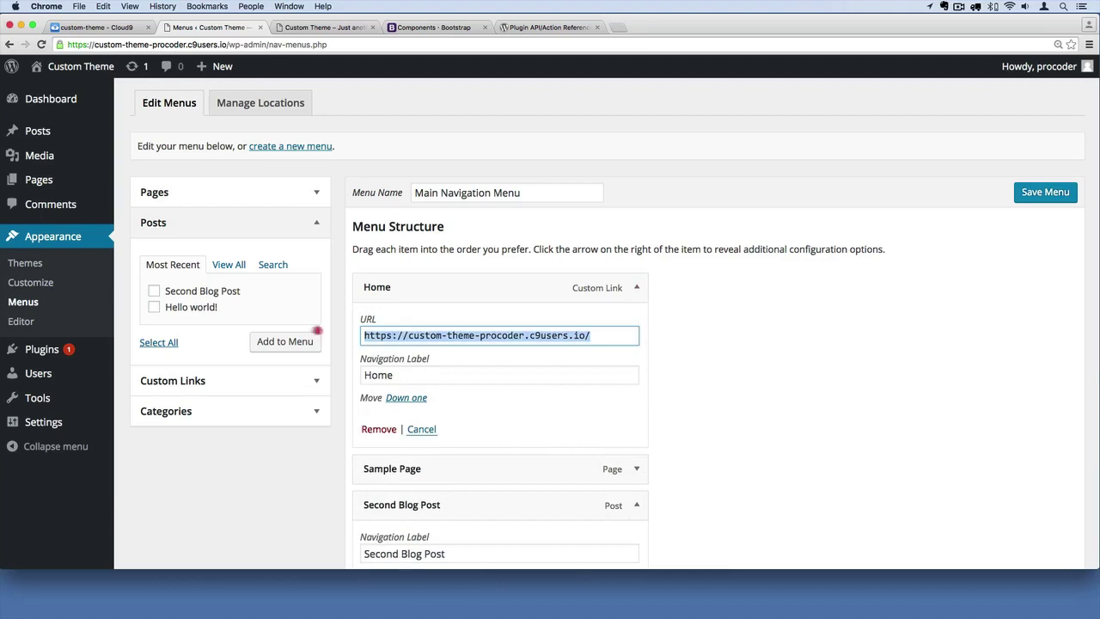
click(602, 336)
scroll(752, 370, down, 5)
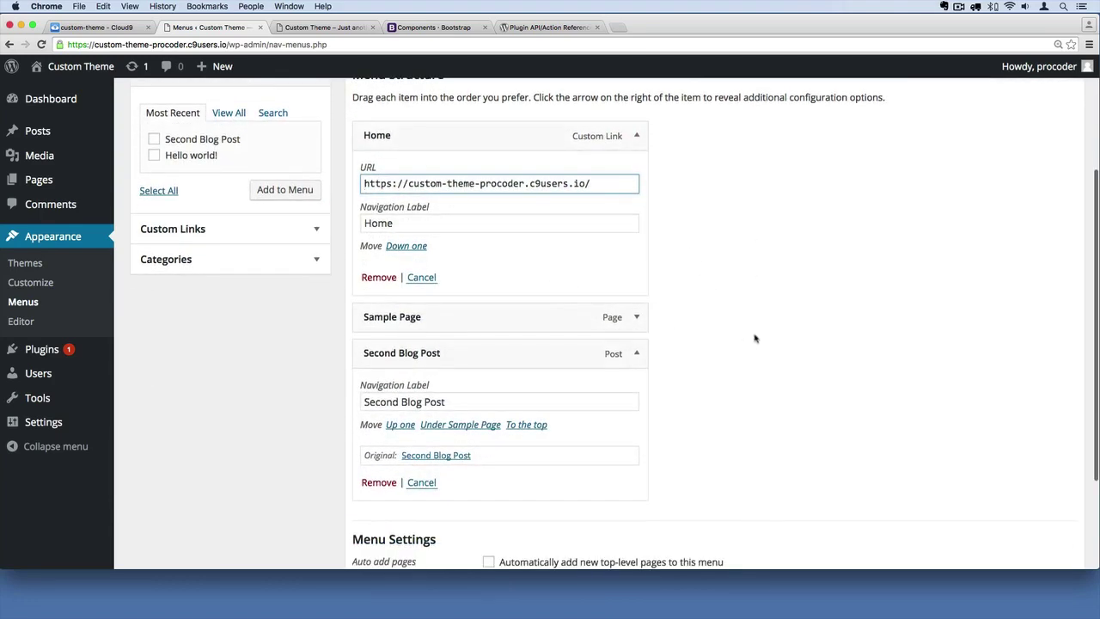
scroll(756, 338, up, 8)
click(1045, 227)
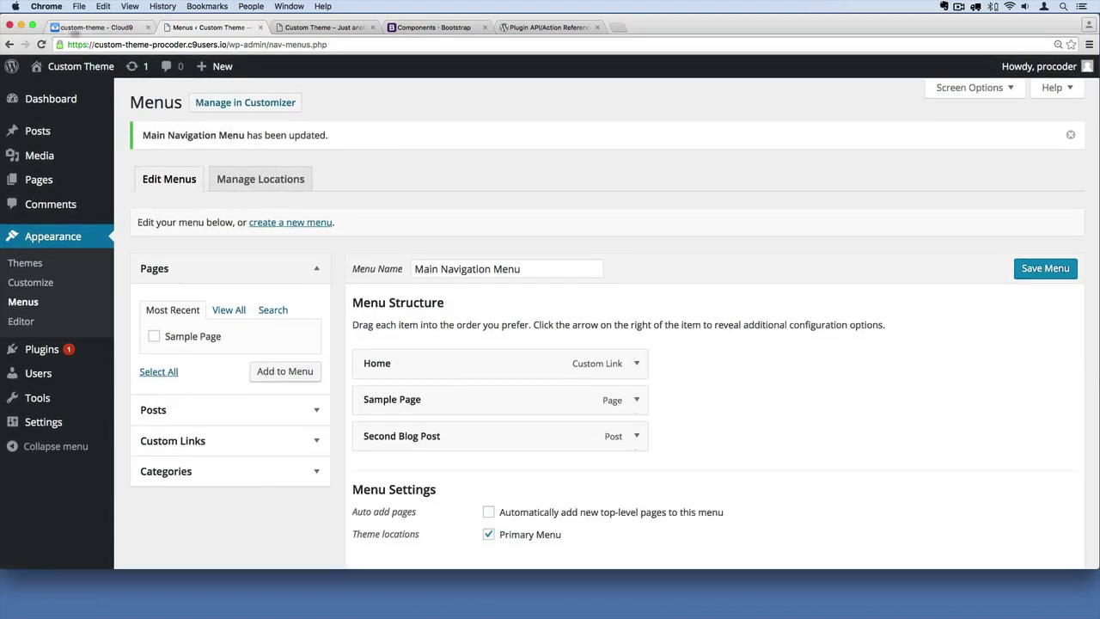
- Reload the front page and verify Second Blog Post follows Home and Sample Page in the navbar
click(86, 27)
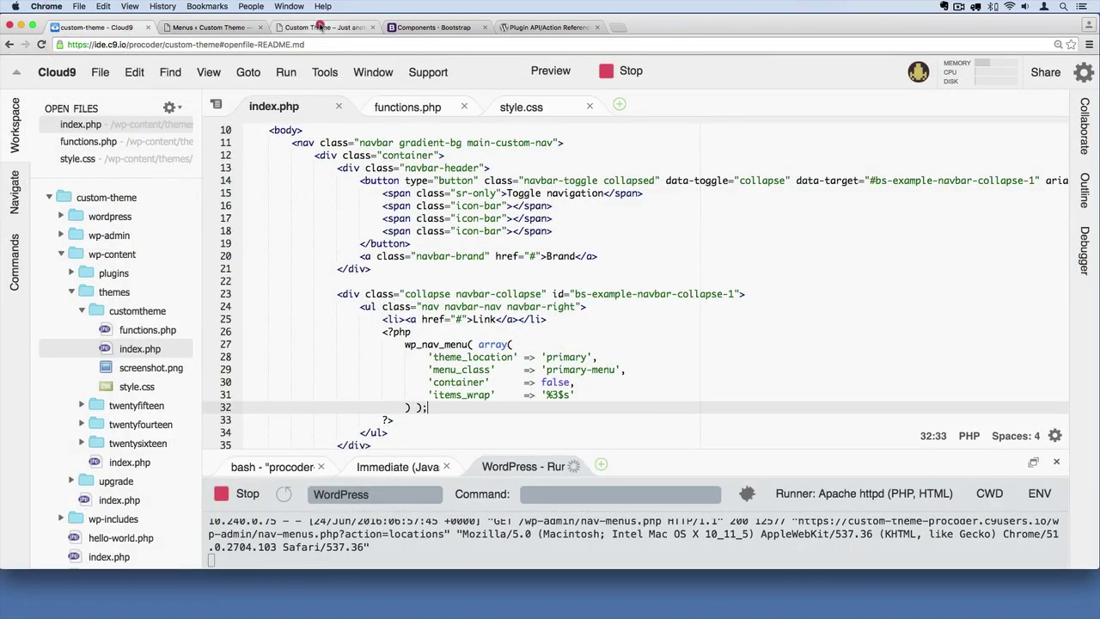
click(323, 27)
key(super+r)
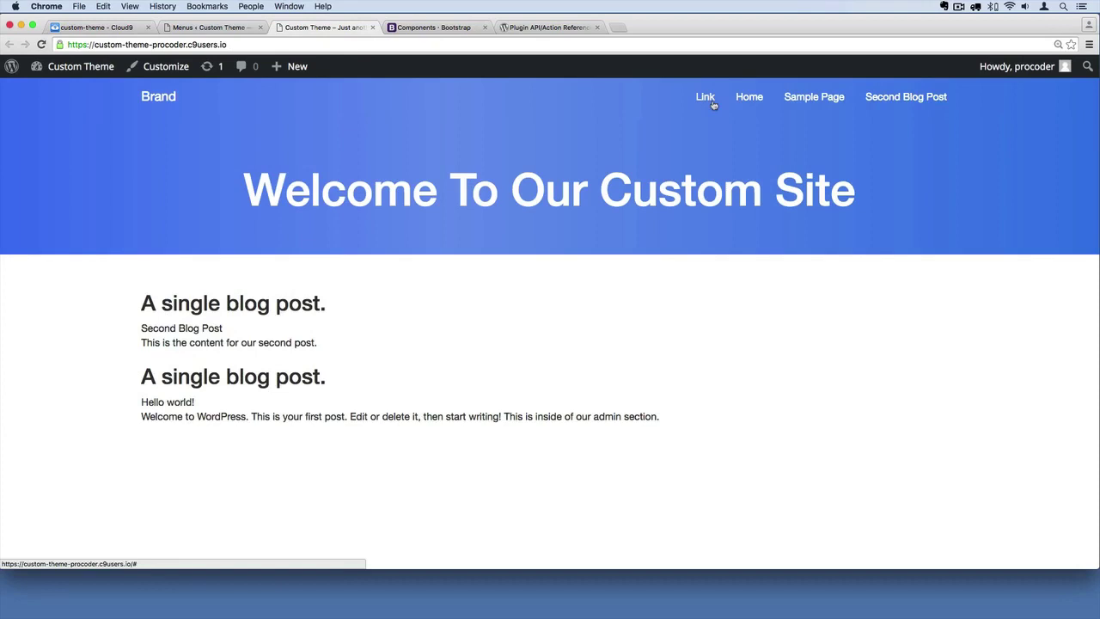
click(208, 27)
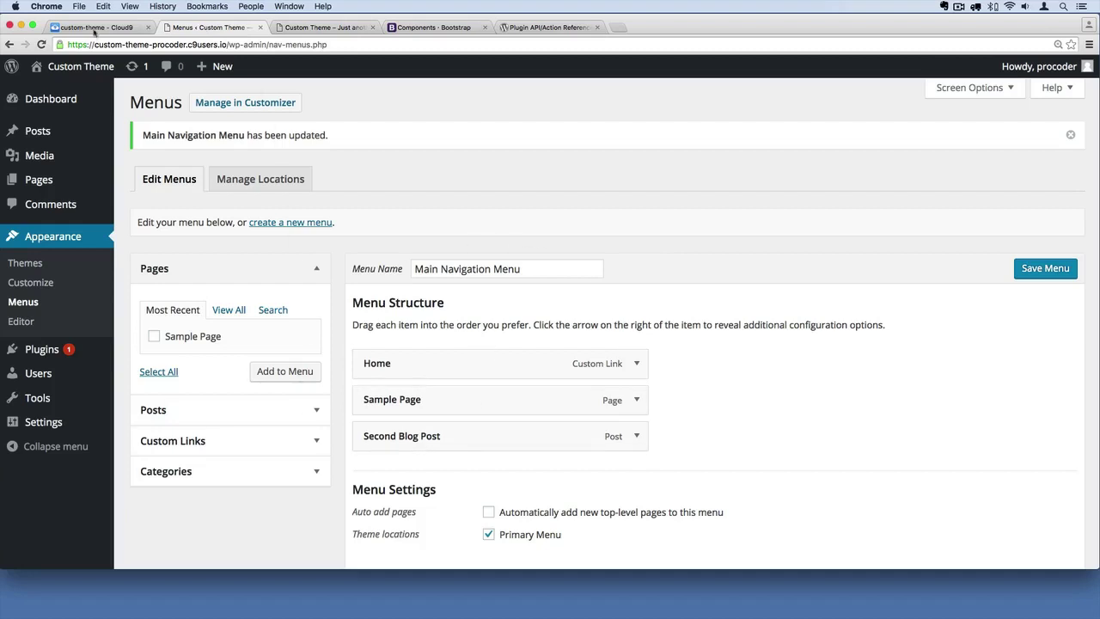
click(314, 28)
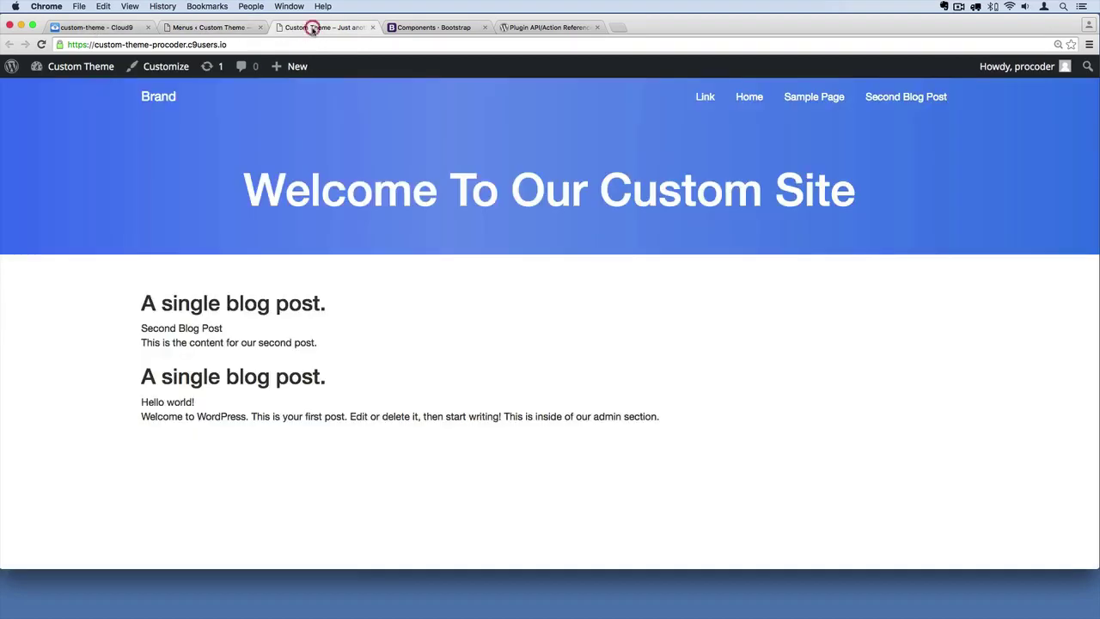